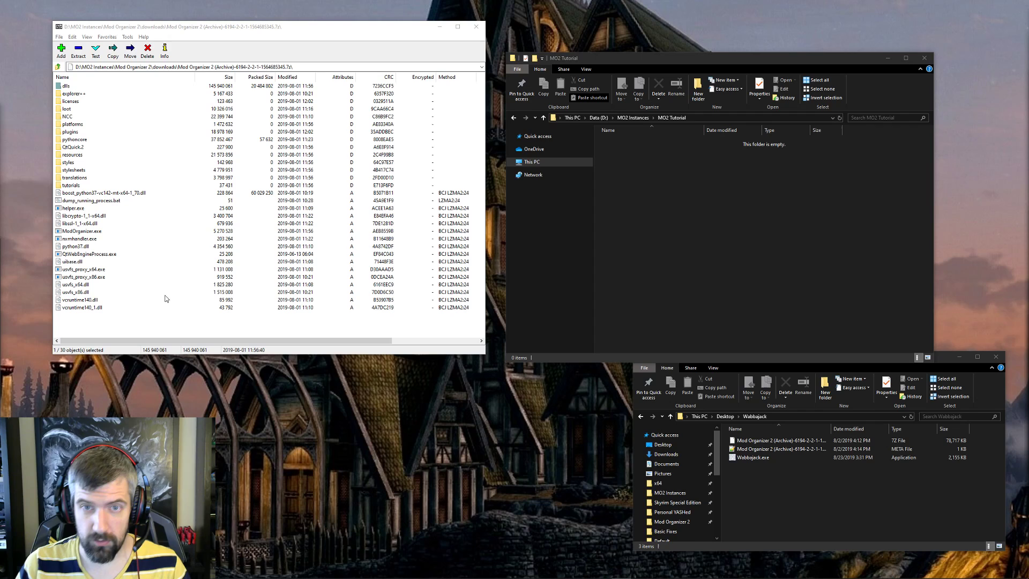
Extract the full contents of the Mod Organizer 2 archive into the empty MO2 Tutorial folder
click(101, 330)
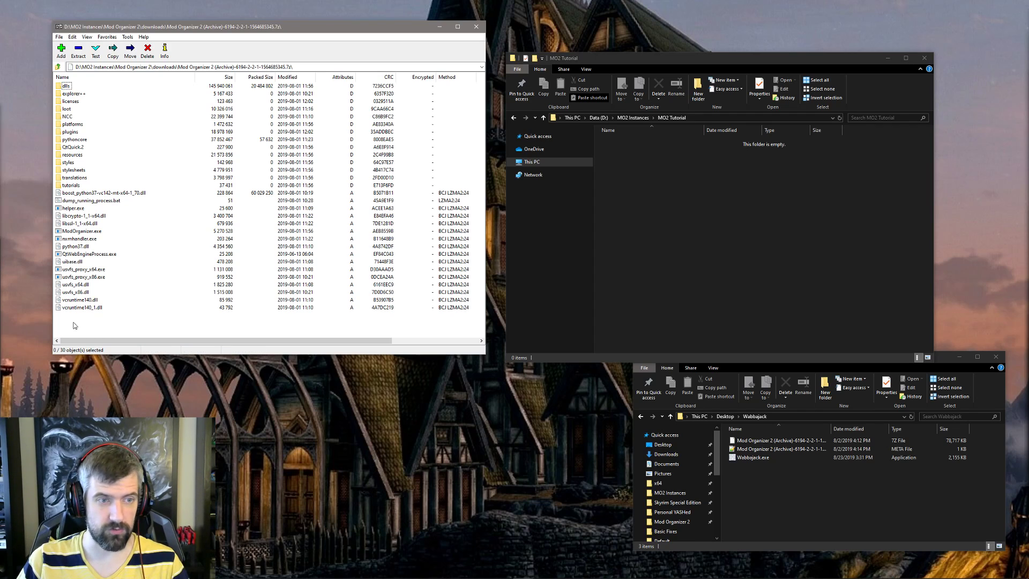
drag(80, 328, 687, 195)
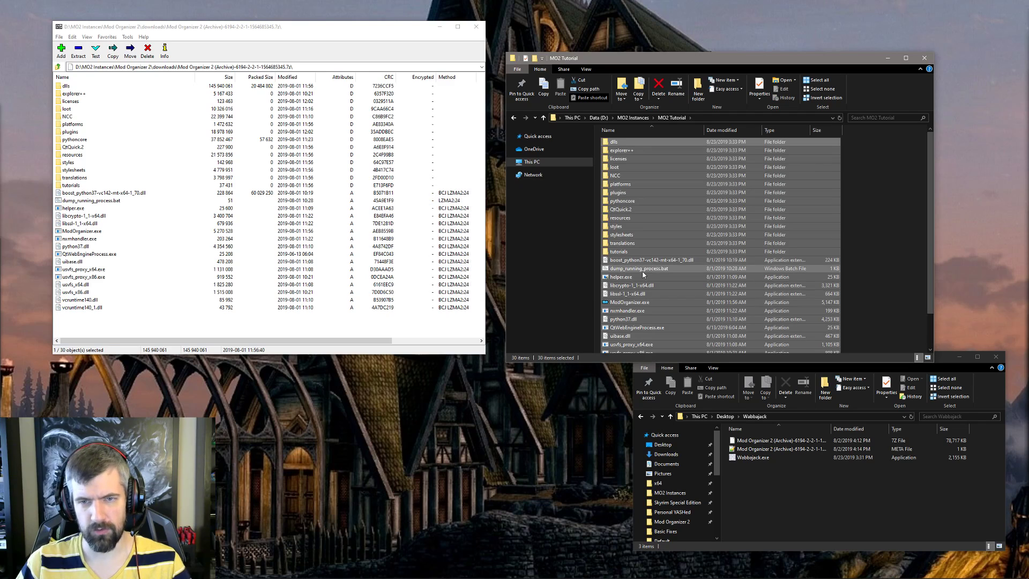
click(904, 251)
Launch ModOrganizer.exe from the MO2 Tutorial folder as a portable instance managing Skyrim Special Edition, and decline the introductory tutorial
double_click(661, 303)
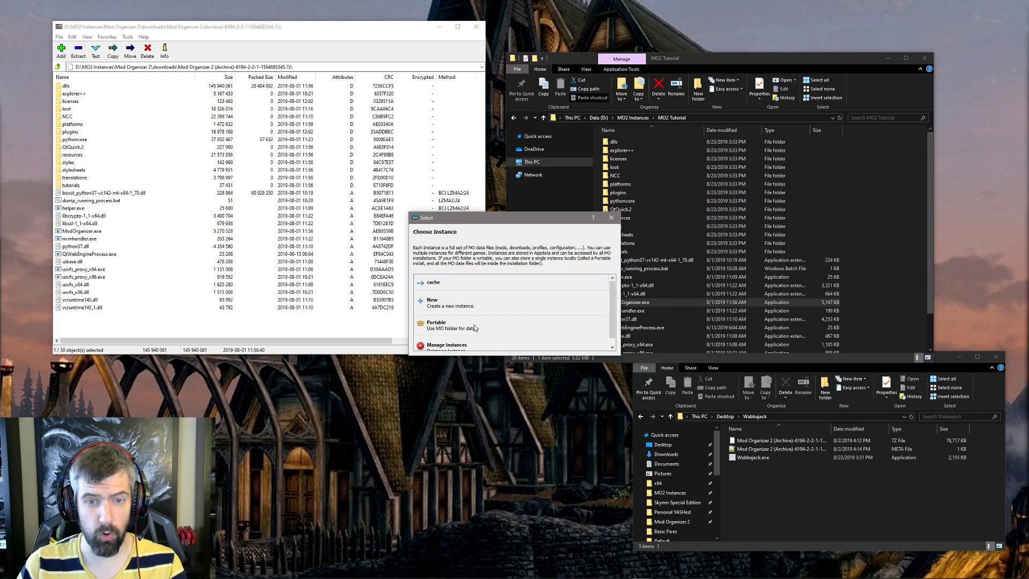
click(474, 327)
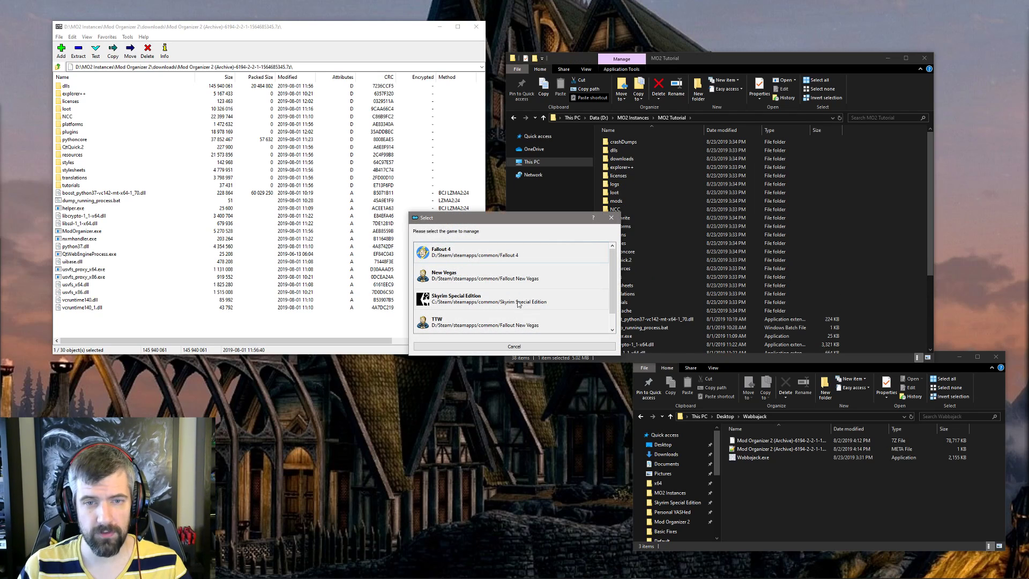
click(518, 304)
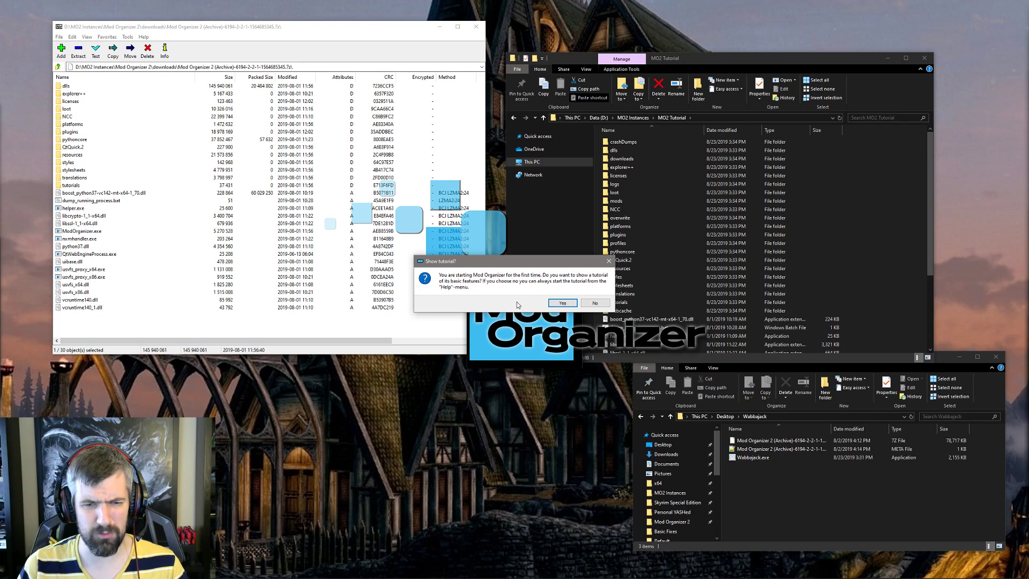
click(598, 304)
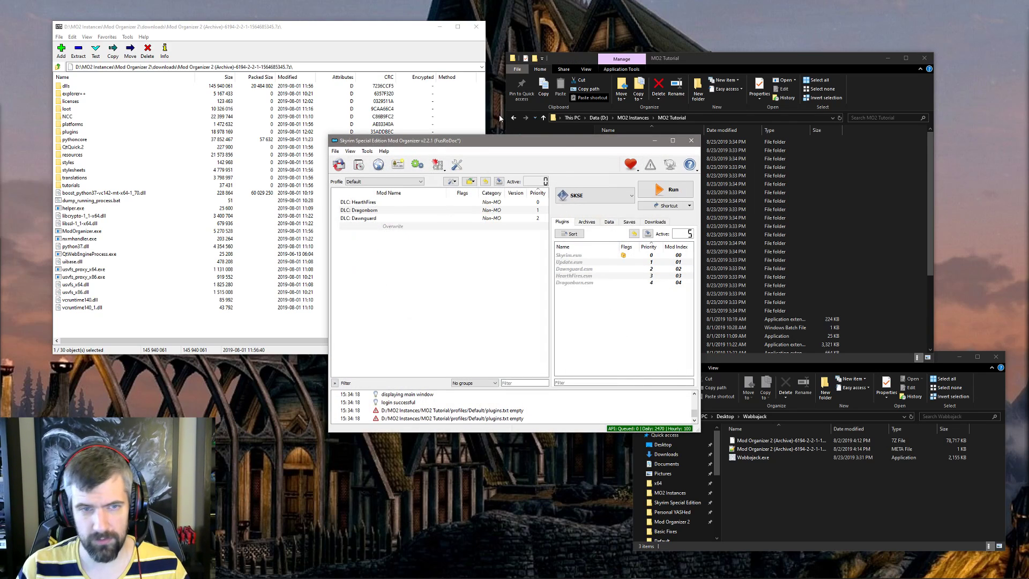
Reposition the Mod Organizer window and enlarge it
drag(565, 140, 485, 73)
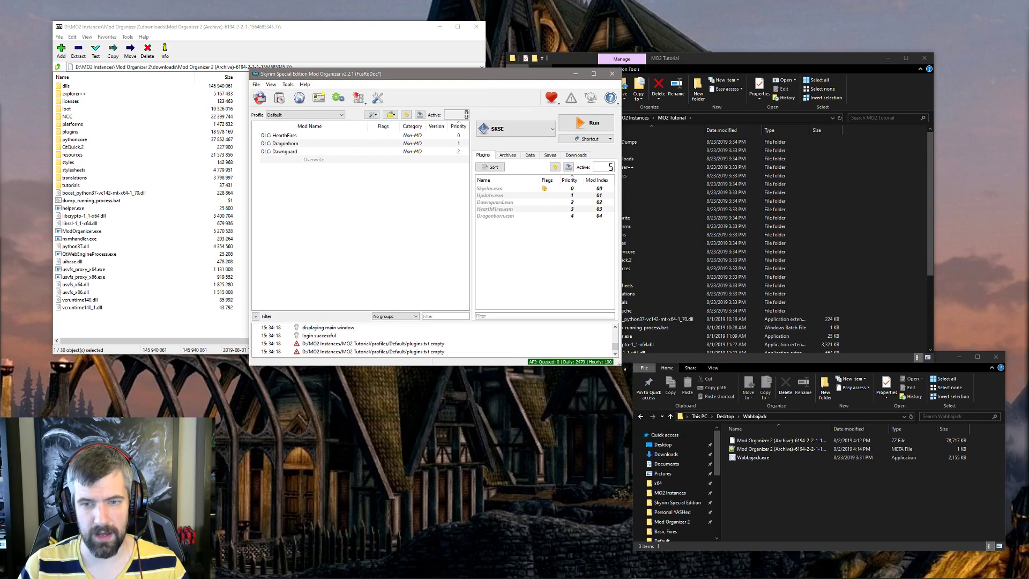
drag(621, 366, 816, 504)
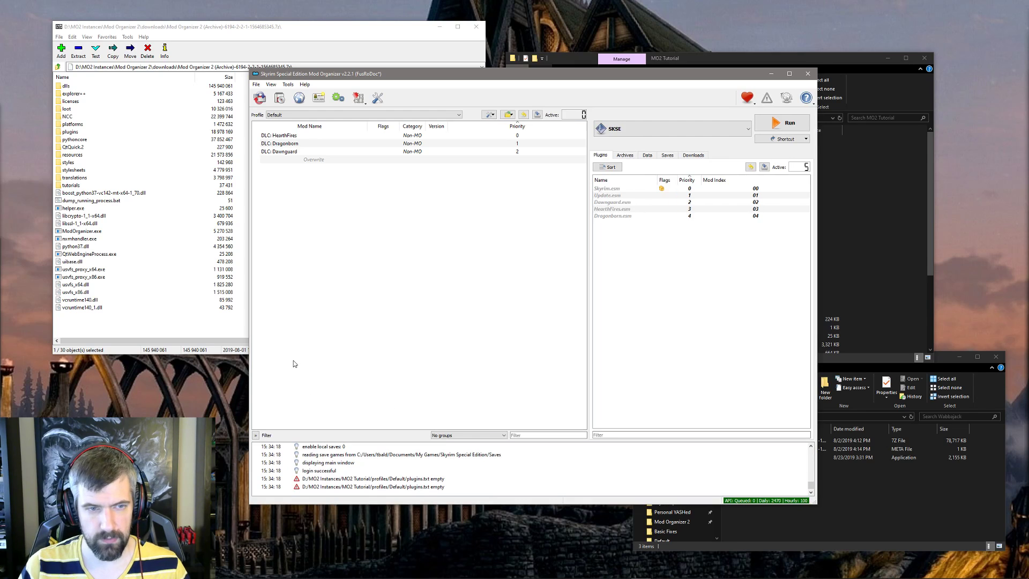
drag(247, 387, 156, 387)
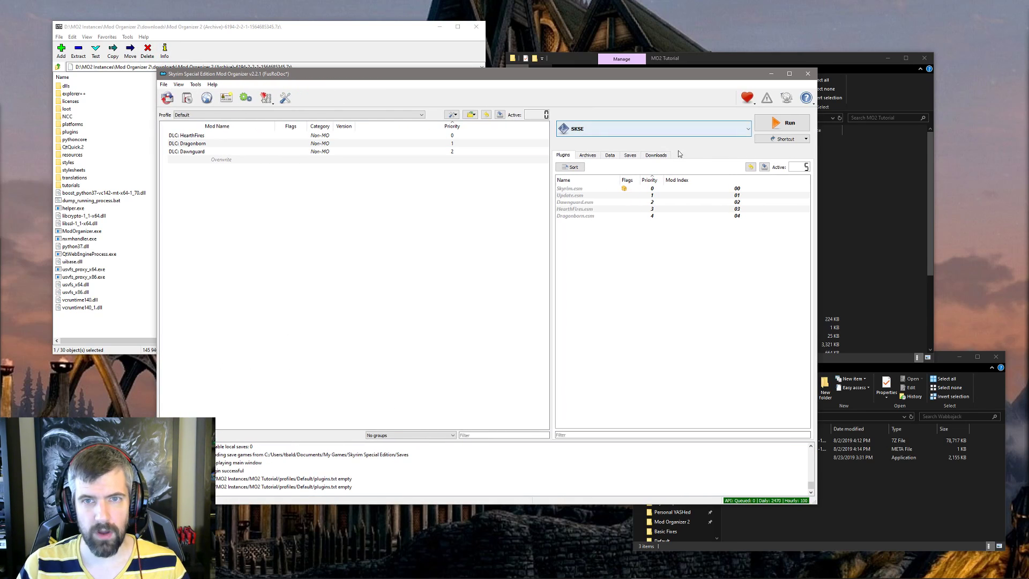
Look over Mod Organizer's executable selector, downloads list and plugin list
click(671, 132)
click(670, 133)
click(656, 155)
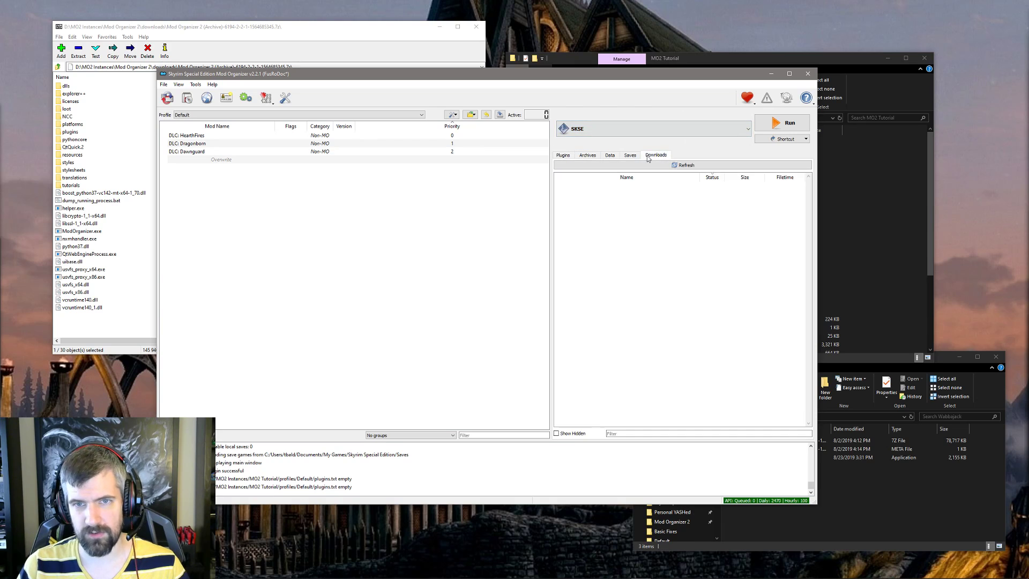
click(622, 134)
click(621, 131)
click(562, 155)
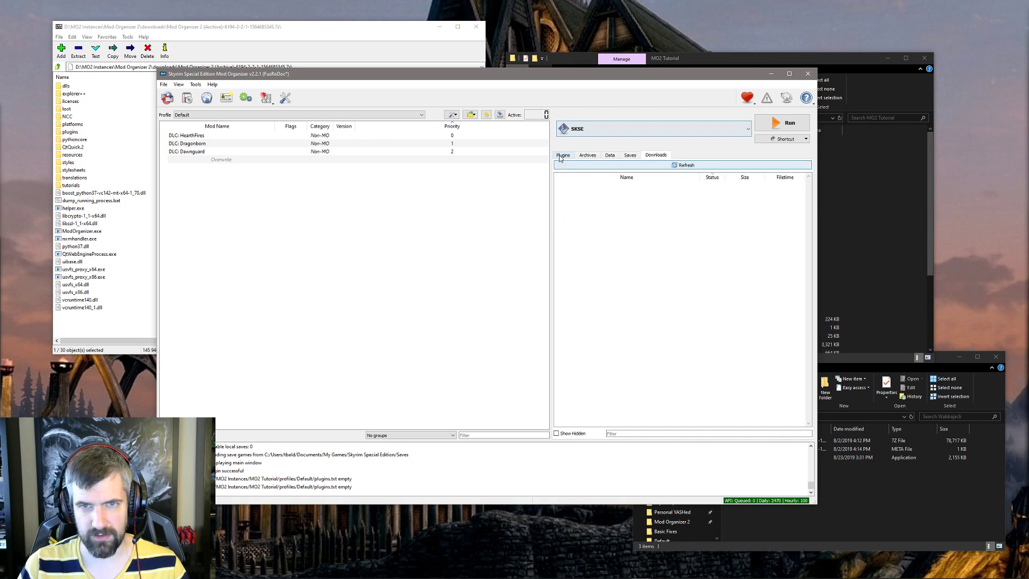
drag(622, 77, 562, 108)
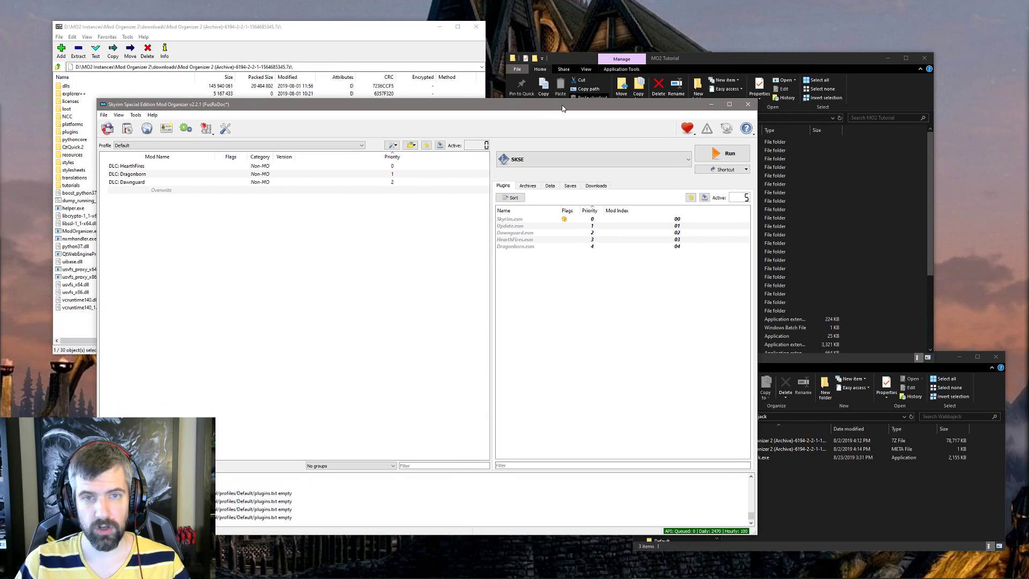
Rename the Default profile to "Tutorial ModList" and close Mod Organizer
click(359, 142)
click(344, 159)
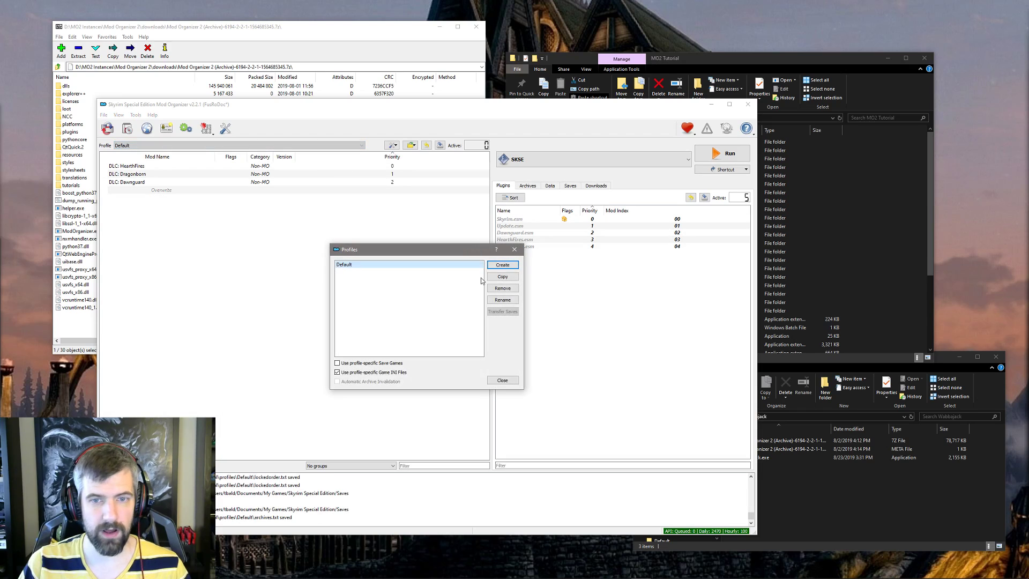
click(512, 301)
text(T)
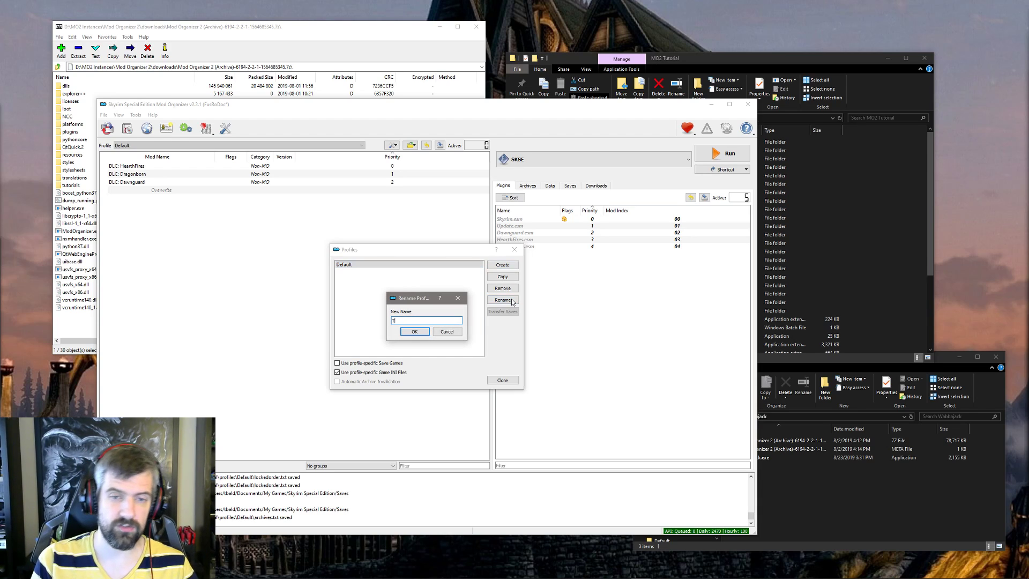
text(utorial ModList)
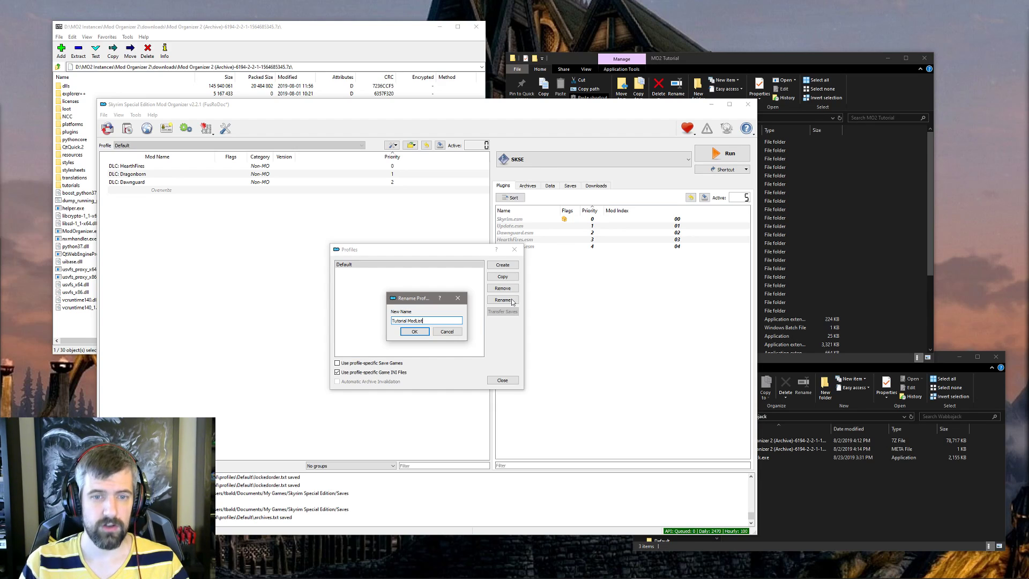
key(Return)
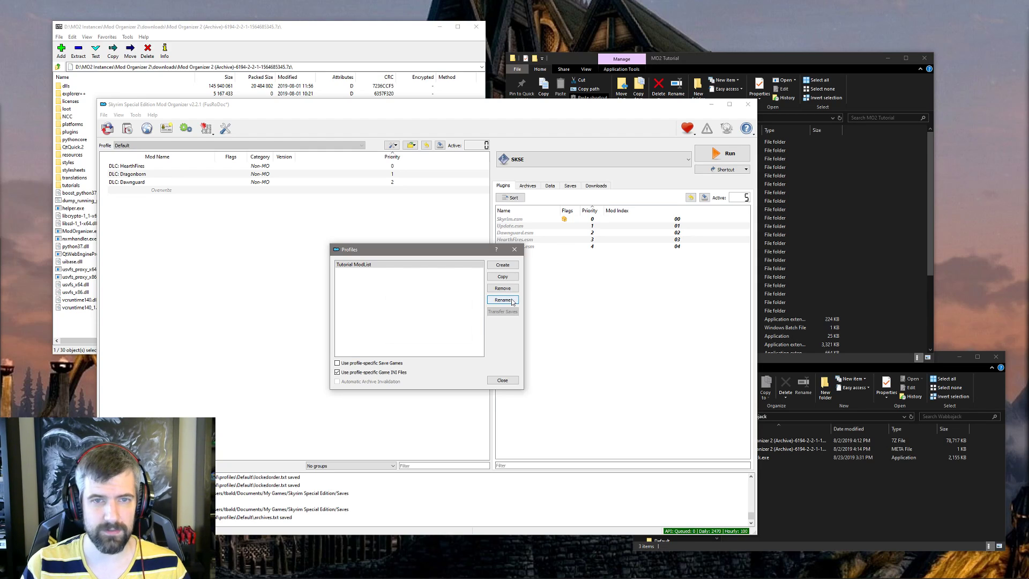
click(502, 380)
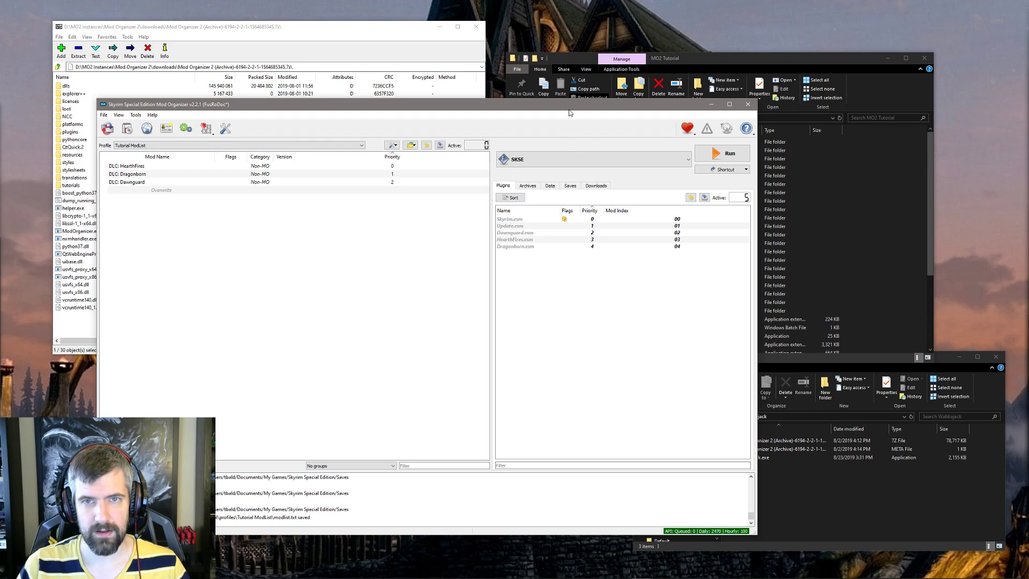
drag(568, 108, 530, 77)
click(709, 72)
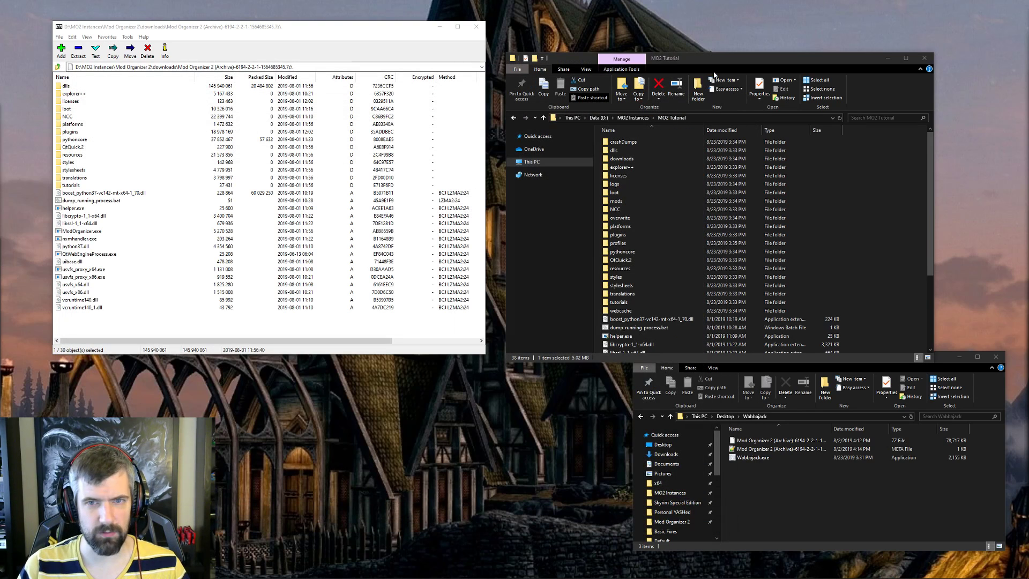
Launch Wabbajack.exe from the Wabbajack desktop folder, allowing it to run despite the Windows SmartScreen block
scroll(672, 262, down, 4)
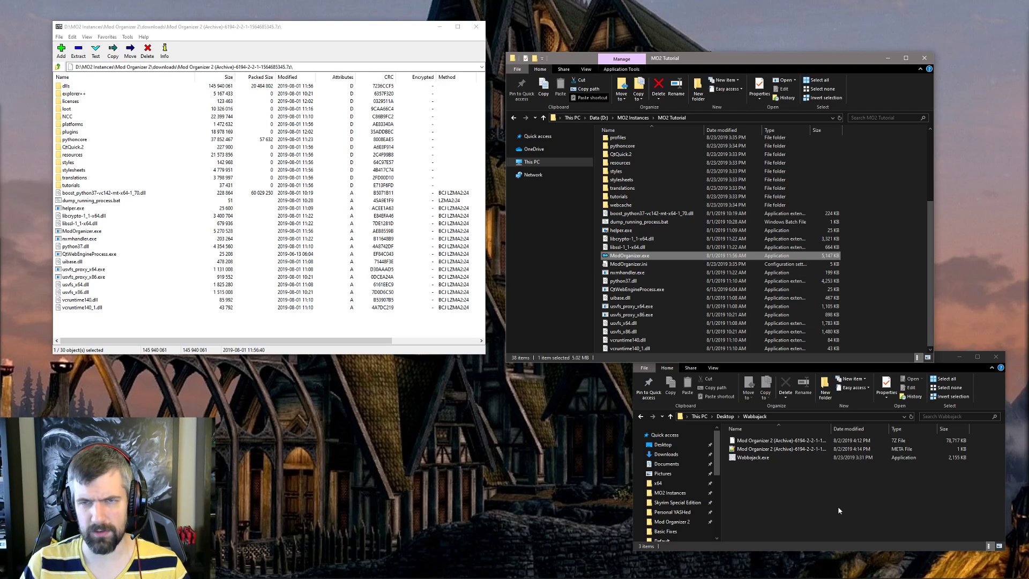
click(767, 469)
click(747, 458)
double_click(747, 458)
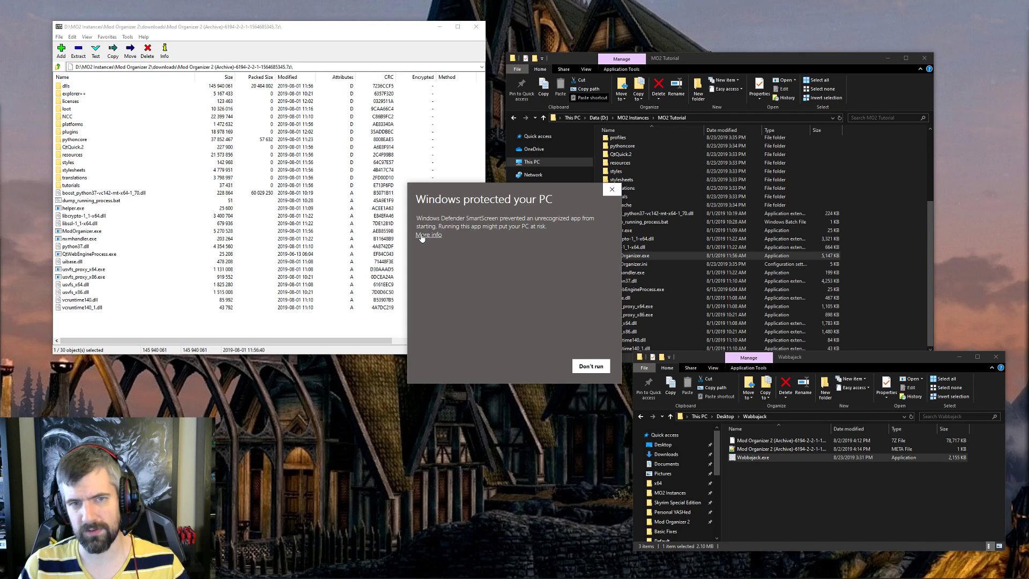
click(423, 235)
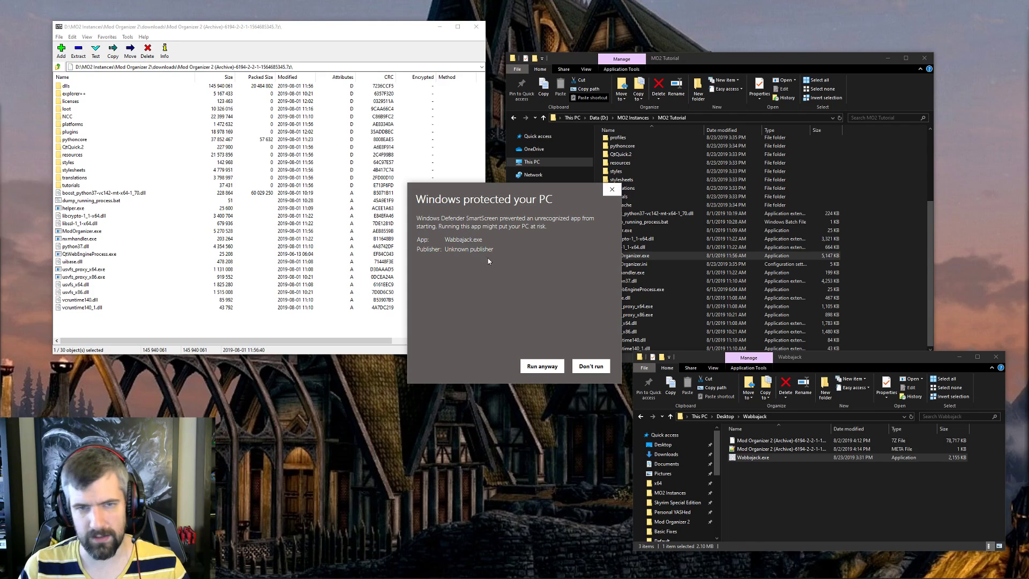
click(534, 365)
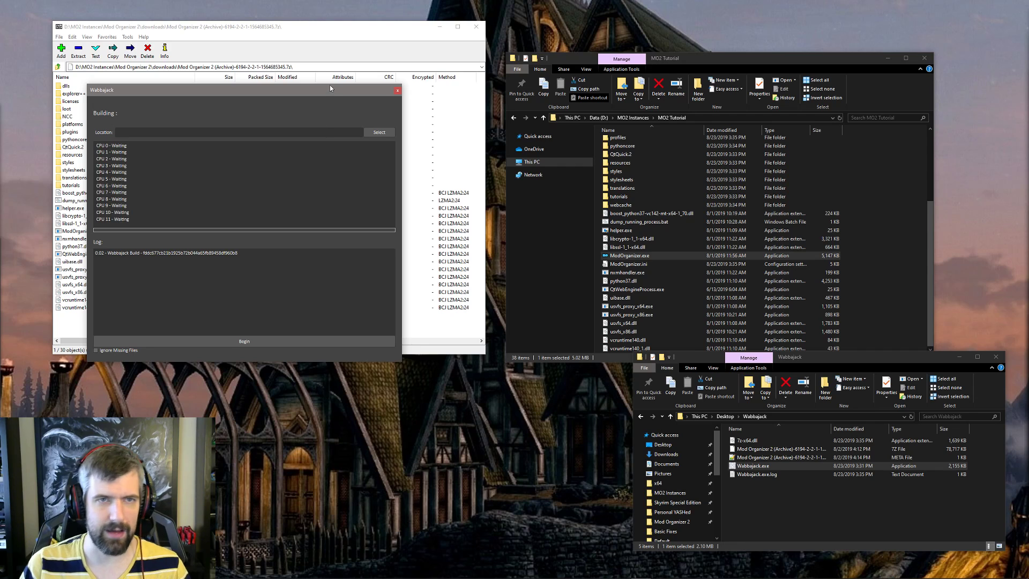
Load modlist.txt from the MO2 Tutorial instance's Tutorial ModList profile into Wabbajack and begin building the modlist
drag(345, 110, 390, 231)
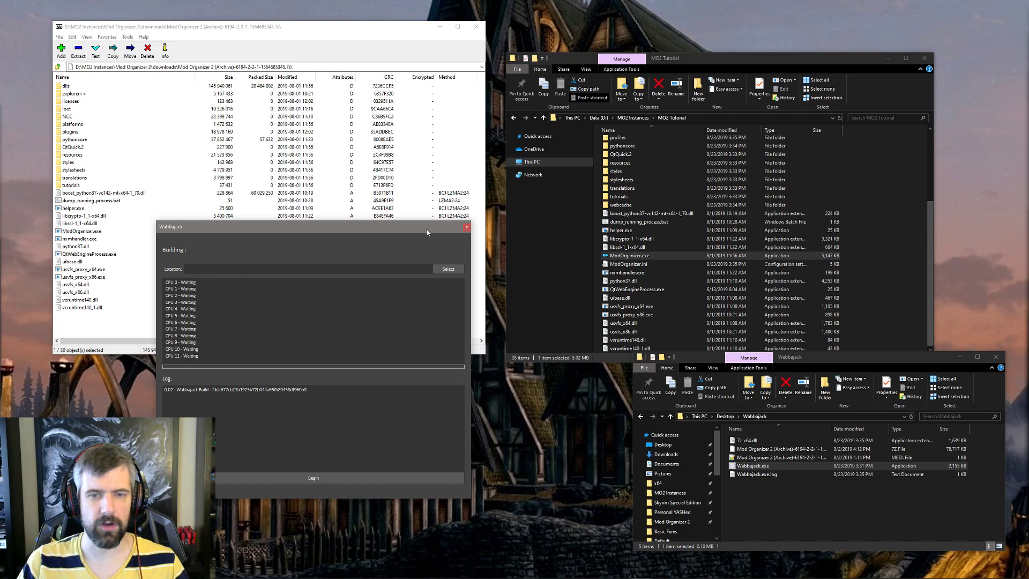
click(445, 269)
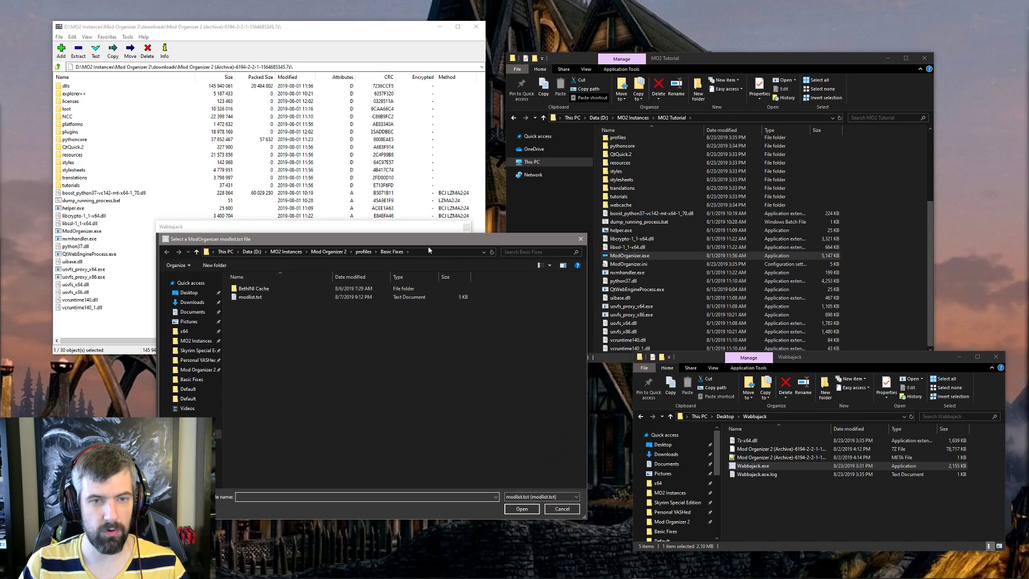
click(286, 252)
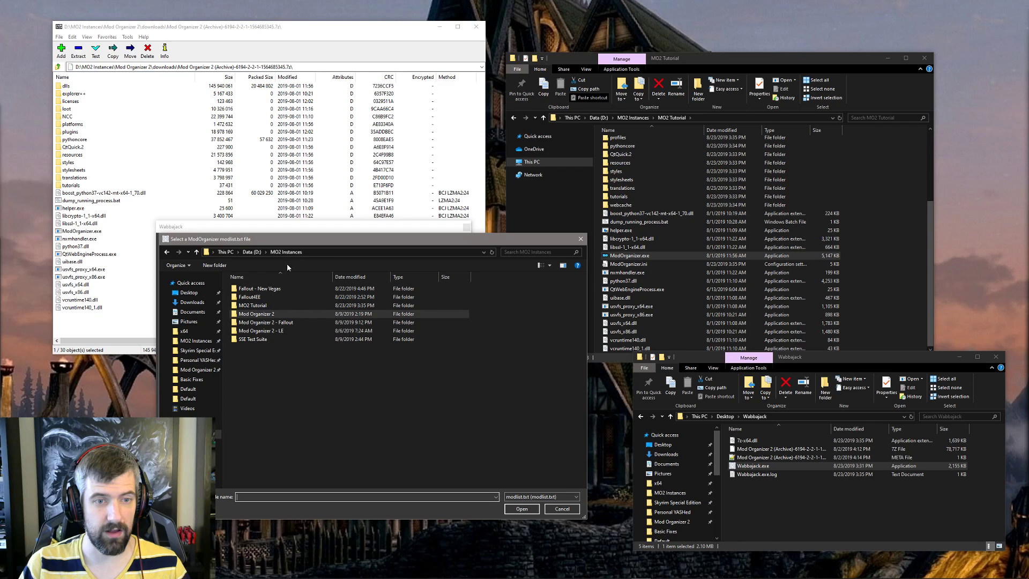
double_click(275, 306)
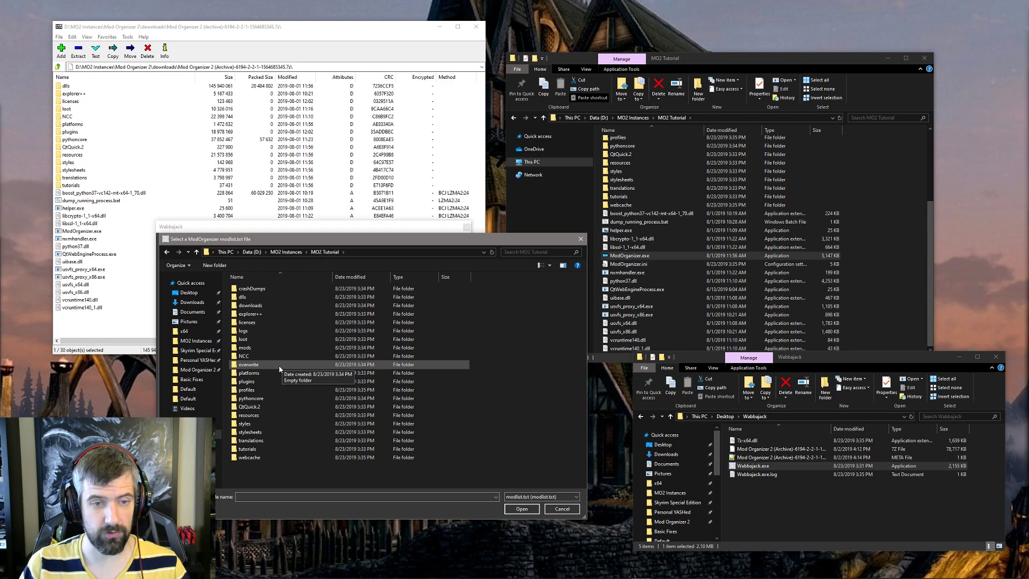
double_click(271, 393)
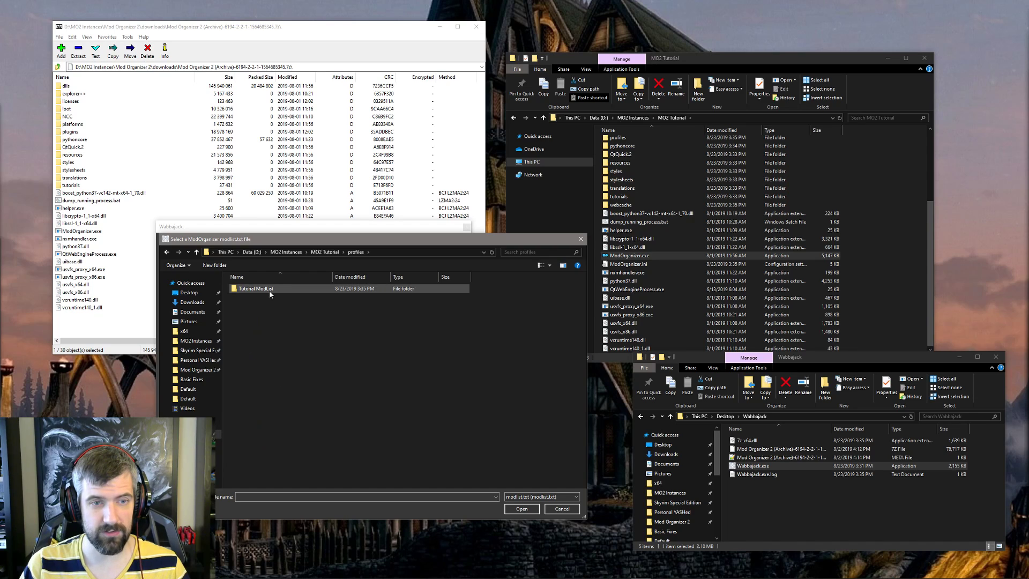
double_click(269, 290)
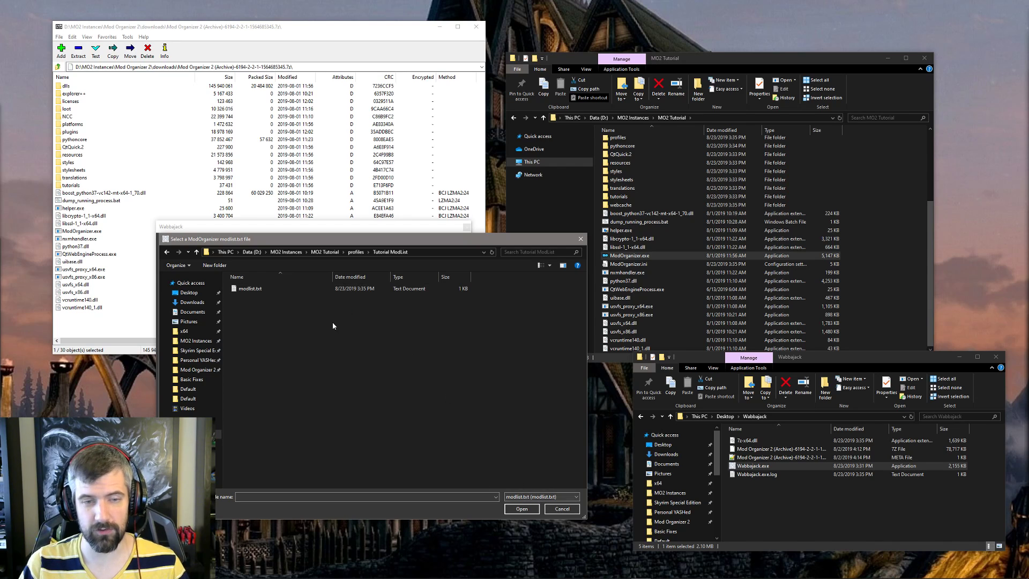
click(261, 292)
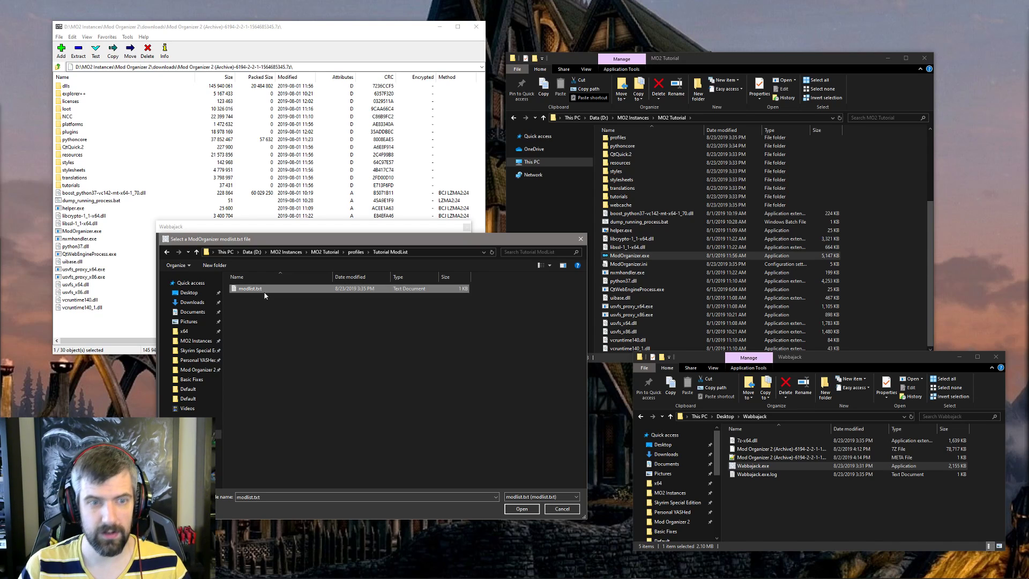
click(517, 510)
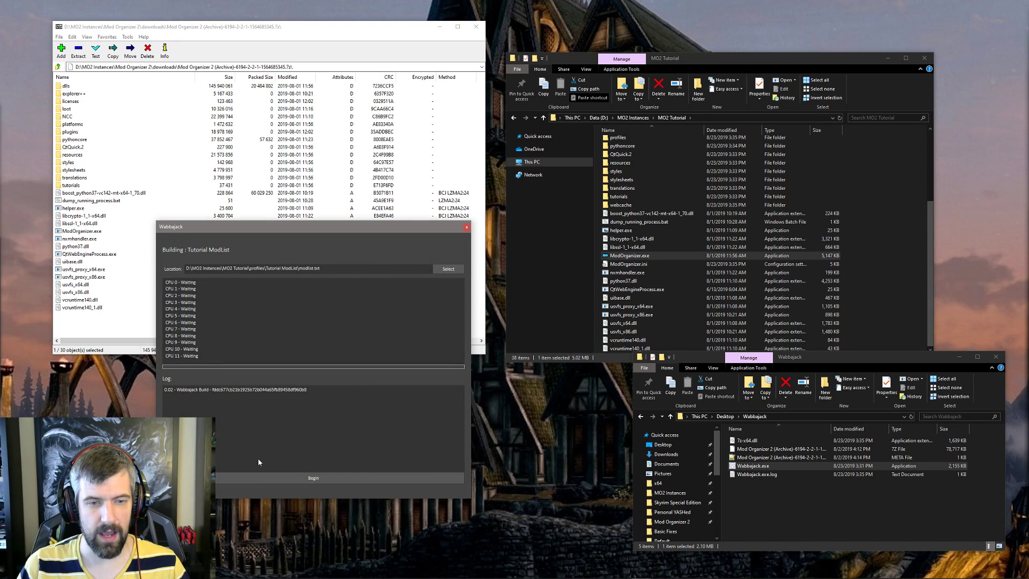
click(313, 476)
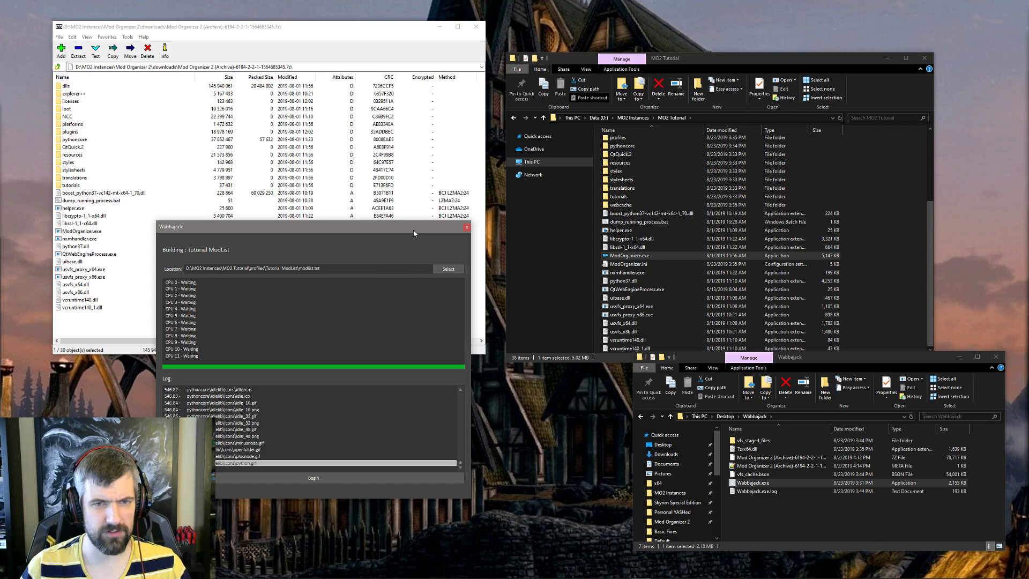
Open the MO2 Tutorial instance's downloads folder to inspect it, and close Wabbajack
drag(413, 230, 435, 115)
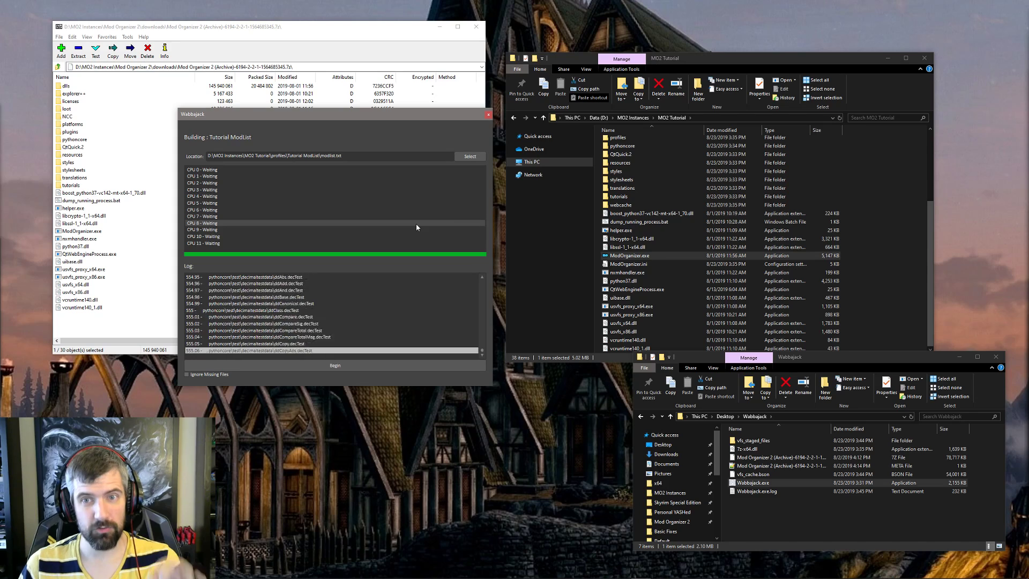
scroll(596, 208, up, 5)
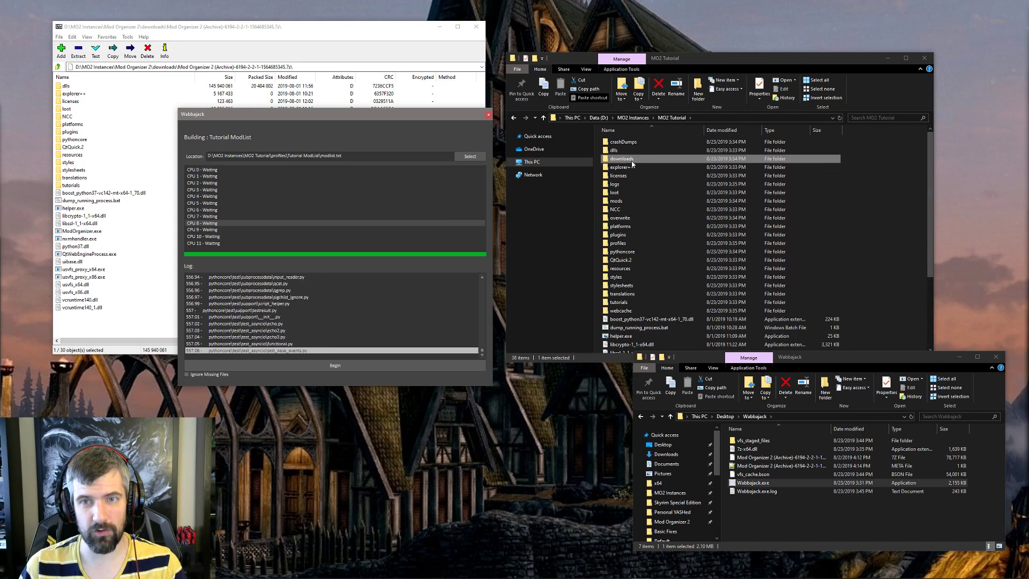
double_click(624, 159)
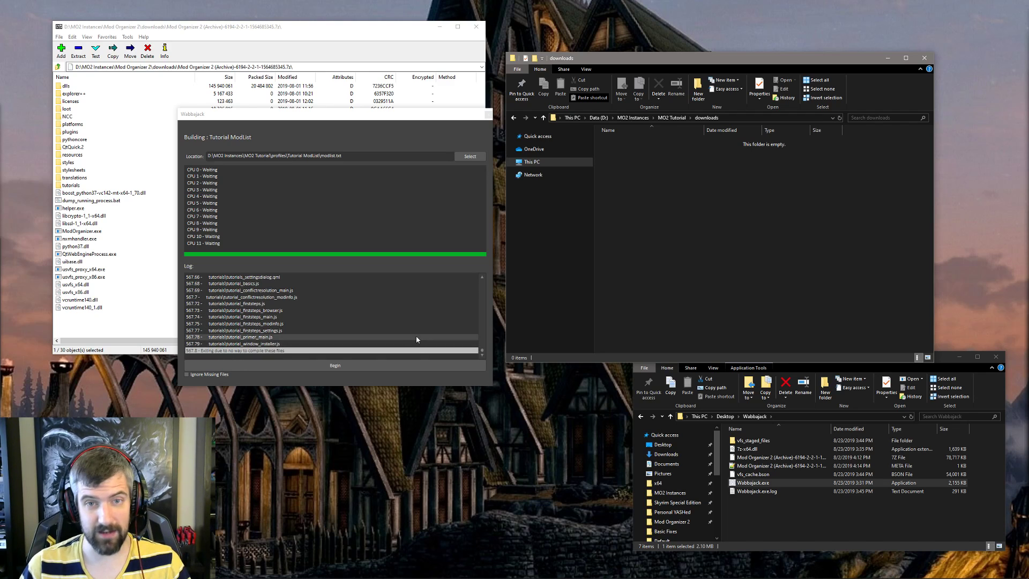
click(488, 114)
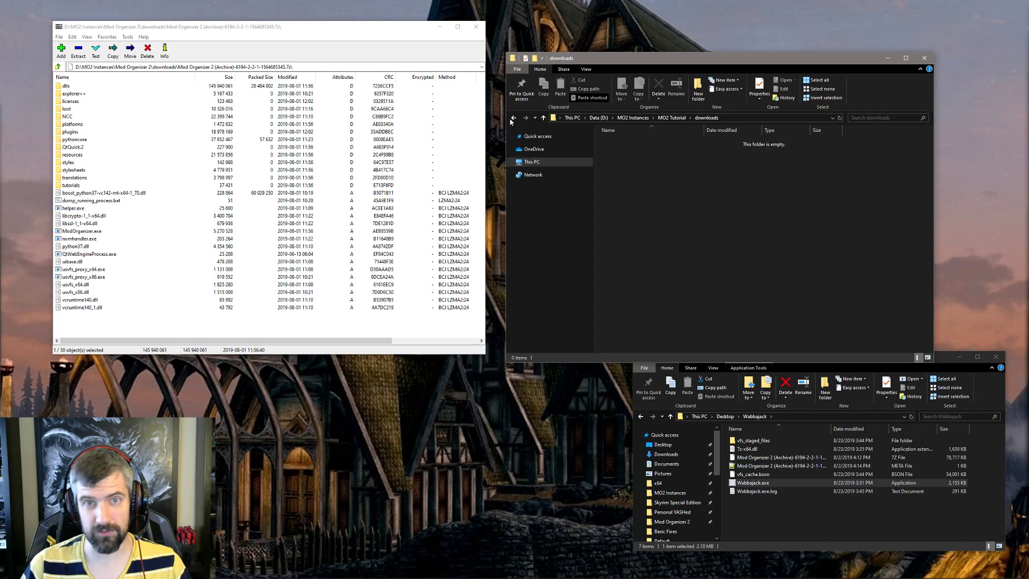
Open Wabbajack.exe.log from the Wabbajack folder in Notepad++ and move its window clear of the folder windows
click(776, 538)
right_click(763, 492)
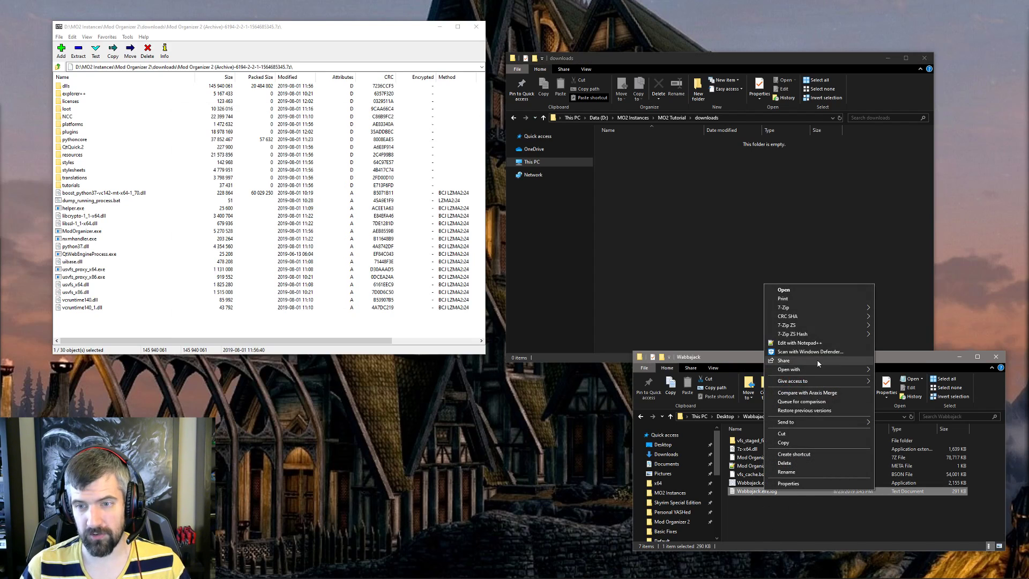
click(810, 343)
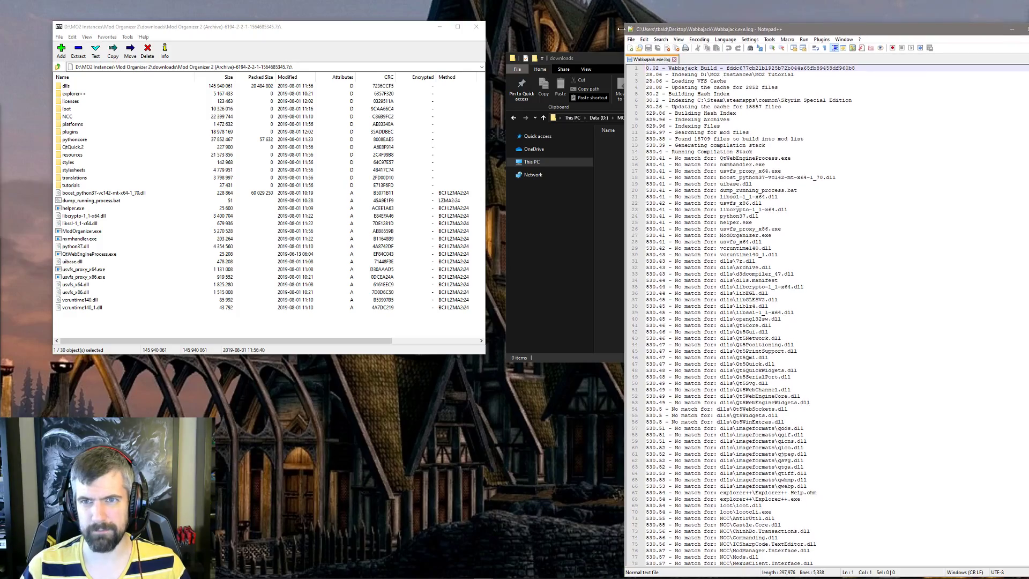
drag(852, 30, 371, 16)
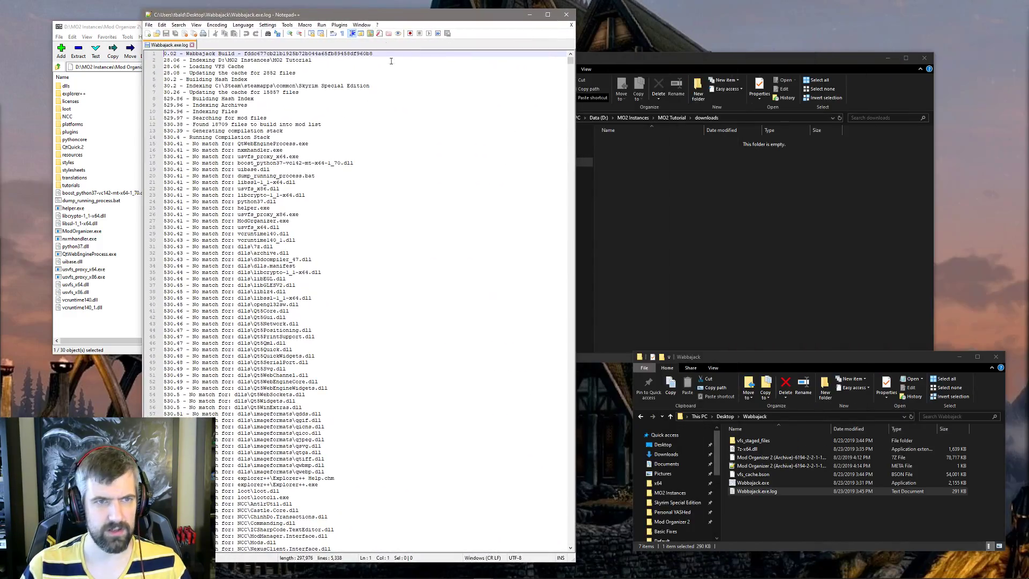
Examine the log entries following "Running Compilation Stack" to check which files have no match
click(163, 137)
drag(163, 137, 270, 138)
click(320, 142)
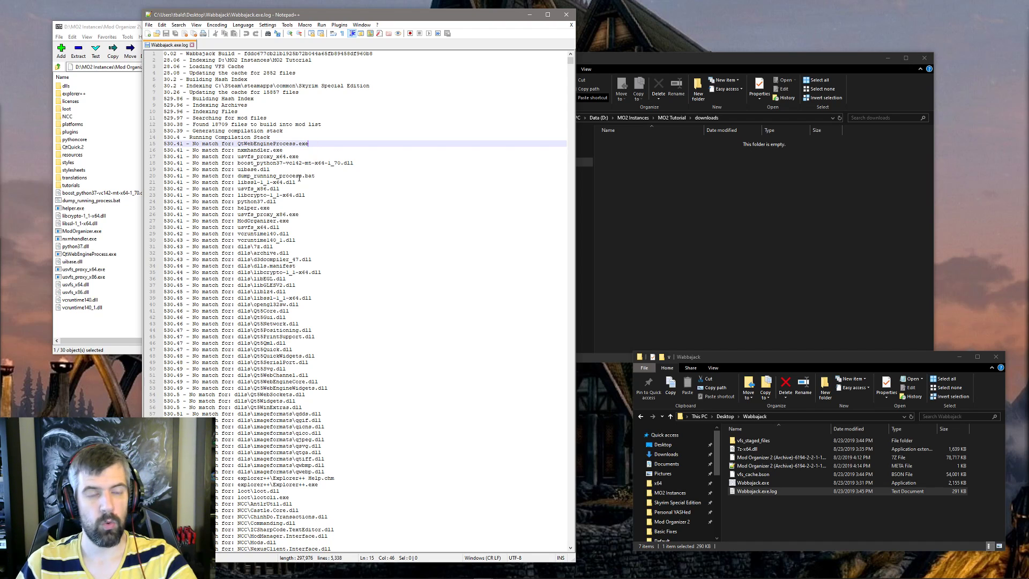
scroll(299, 179, down, 9)
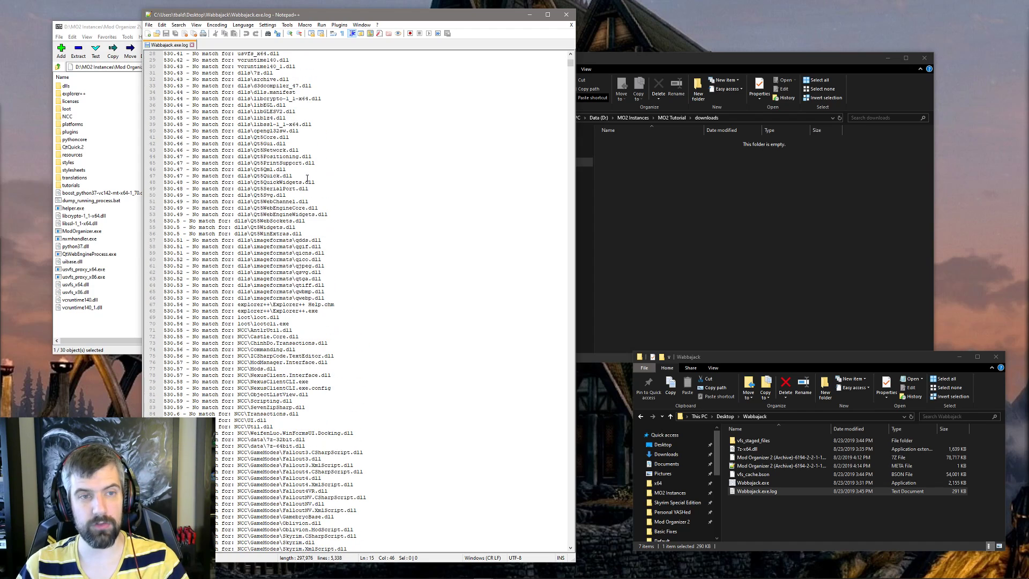
scroll(307, 177, up, 9)
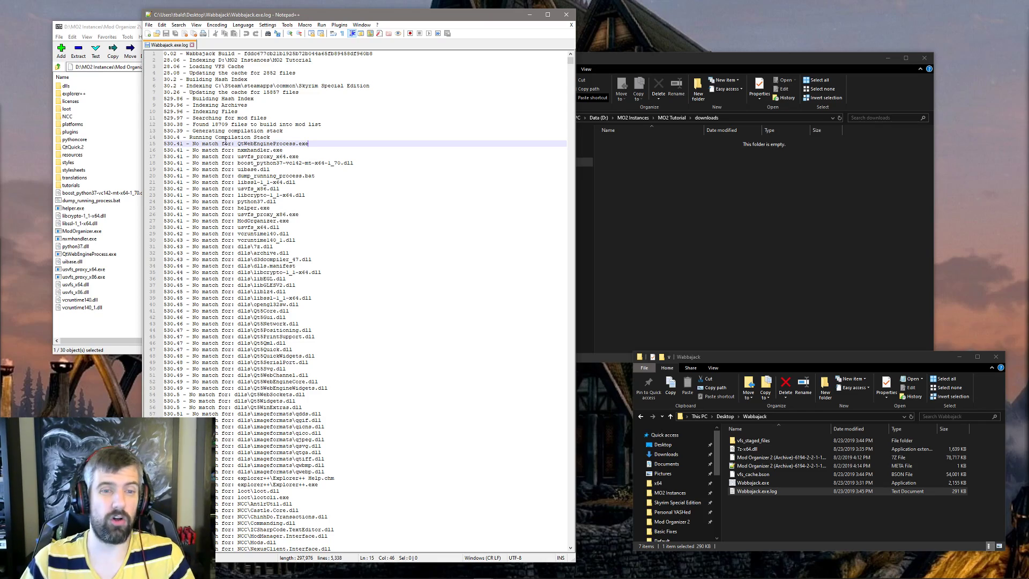
scroll(390, 266, down, 13)
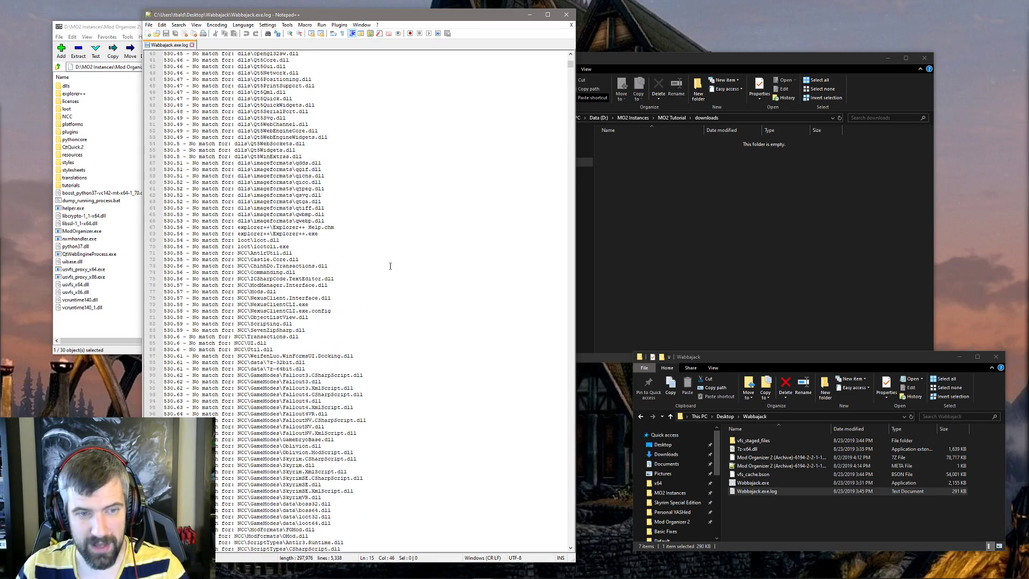
scroll(390, 265, up, 13)
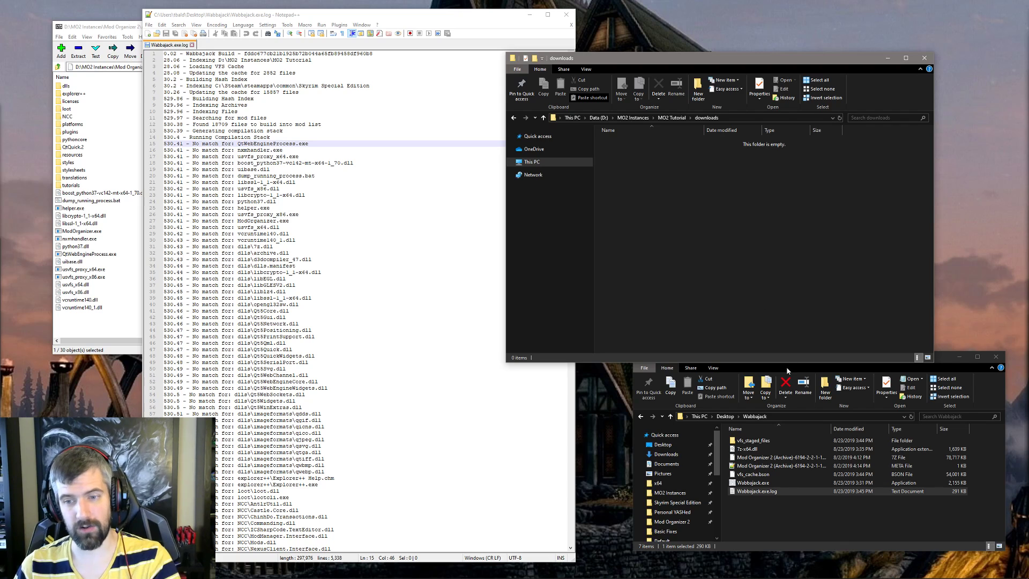
Copy the Mod Organizer 2 .7z archive and its .meta file from the Wabbajack folder into the MO2 Tutorial downloads folder
click(776, 532)
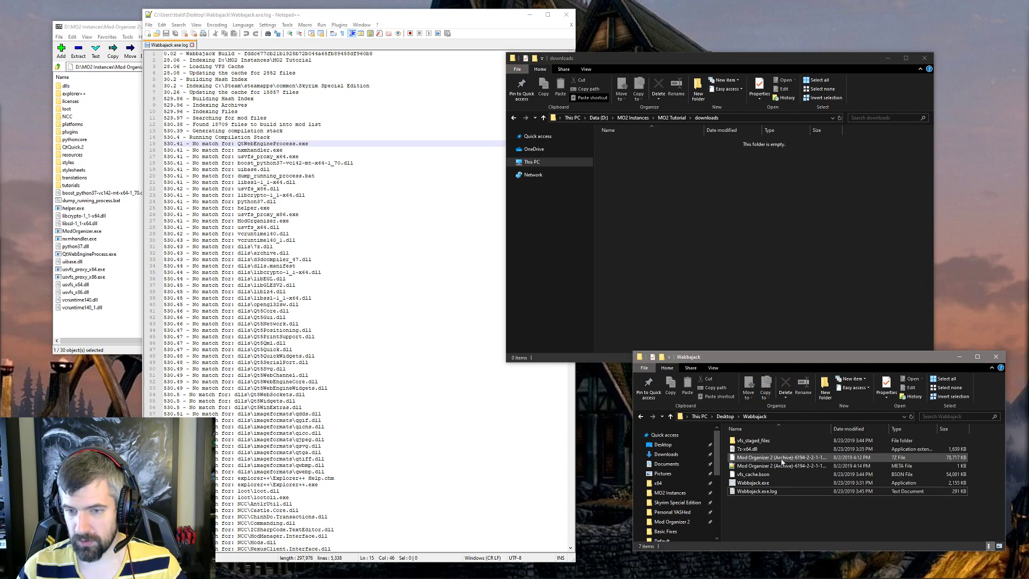
drag(831, 428, 876, 429)
click(787, 457)
drag(788, 457, 720, 224)
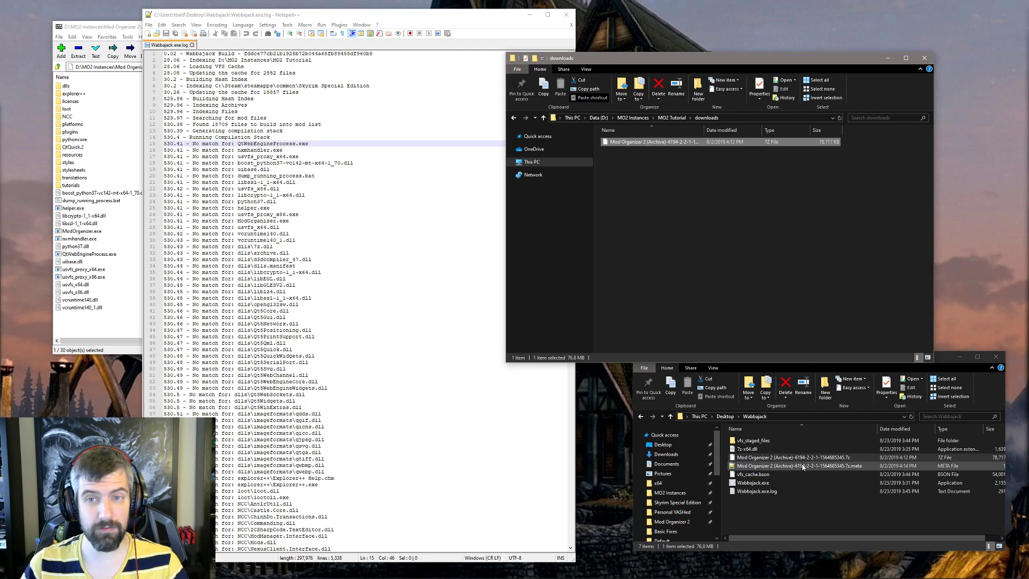
drag(804, 466, 655, 197)
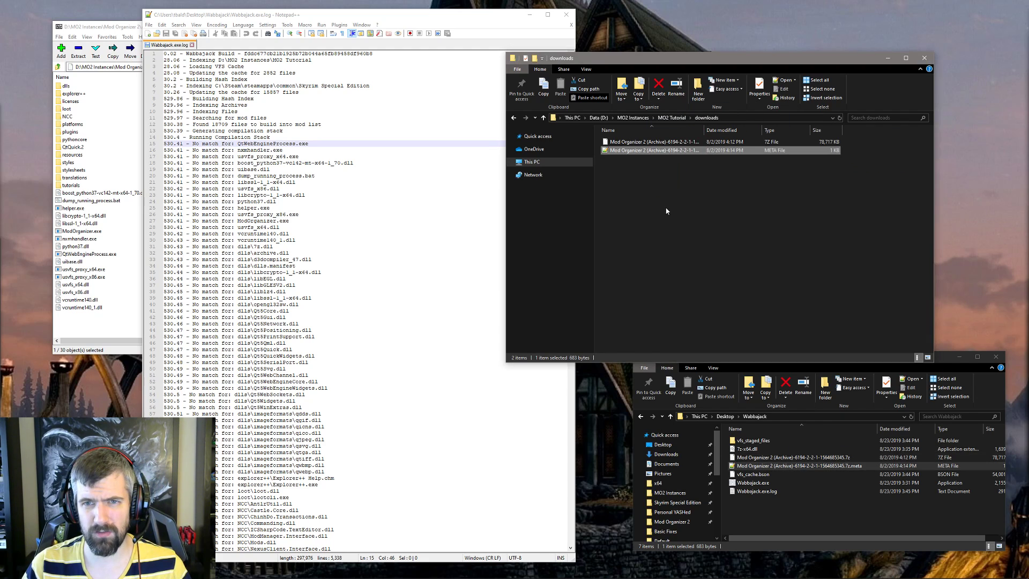
Open the copied .meta file from the downloads folder in Notepad++ and inspect its fileID entry
right_click(635, 151)
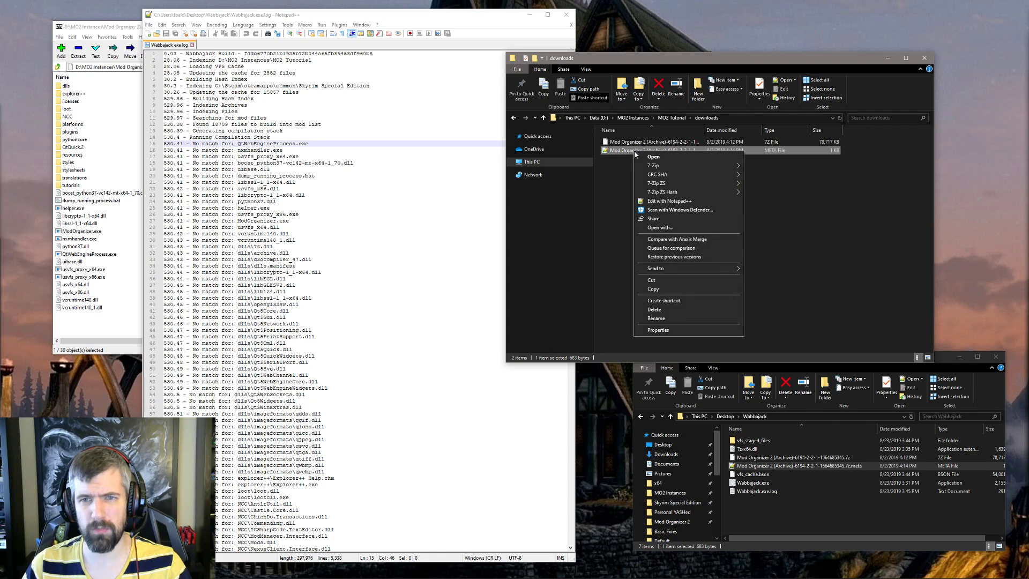
click(676, 202)
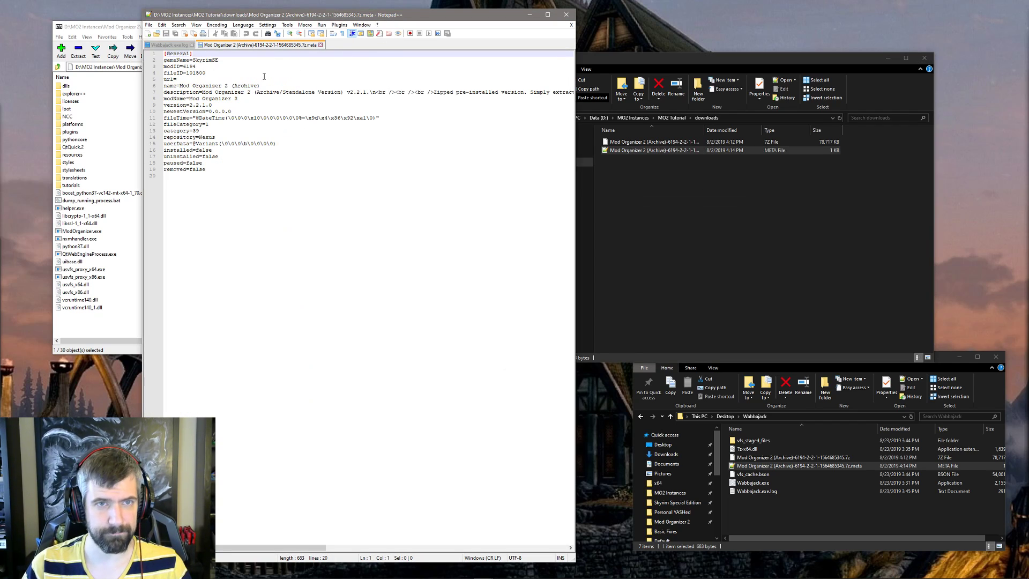
click(222, 72)
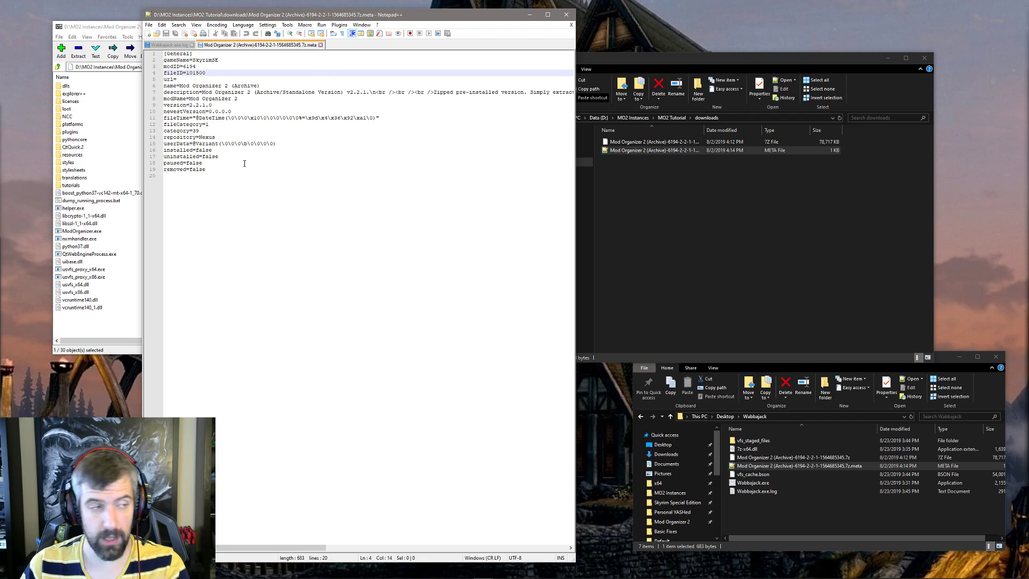
Return to the MO2 Tutorial folder, launch ModOrganizer.exe and show its downloads list
click(705, 203)
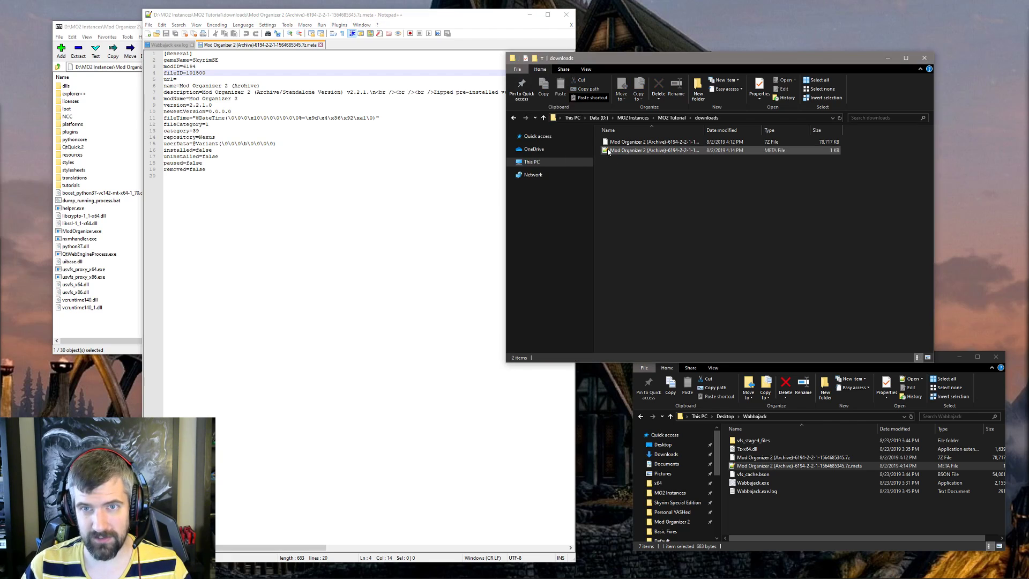
click(609, 152)
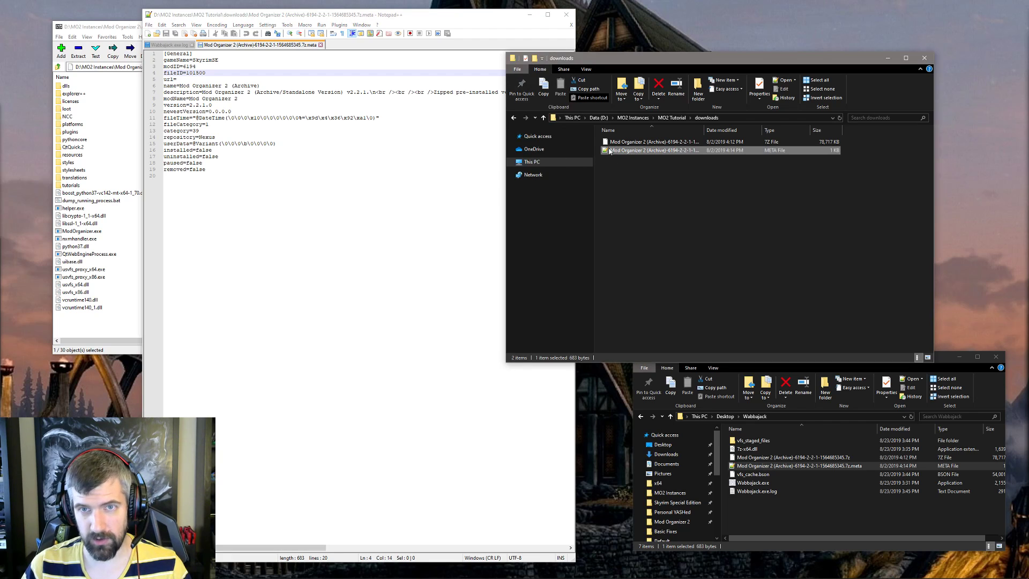
click(672, 117)
scroll(660, 299, down, 4)
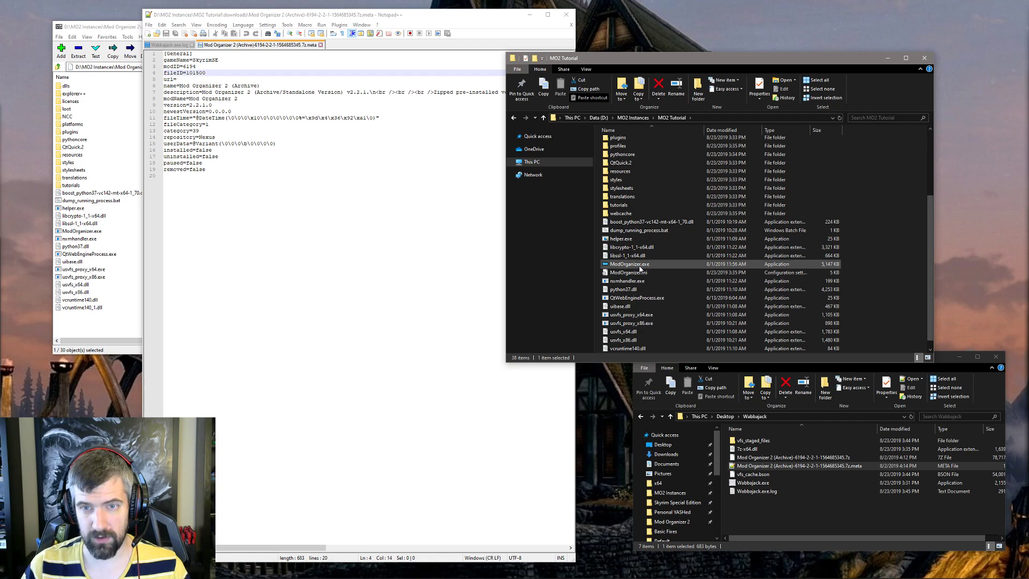
click(631, 264)
double_click(634, 266)
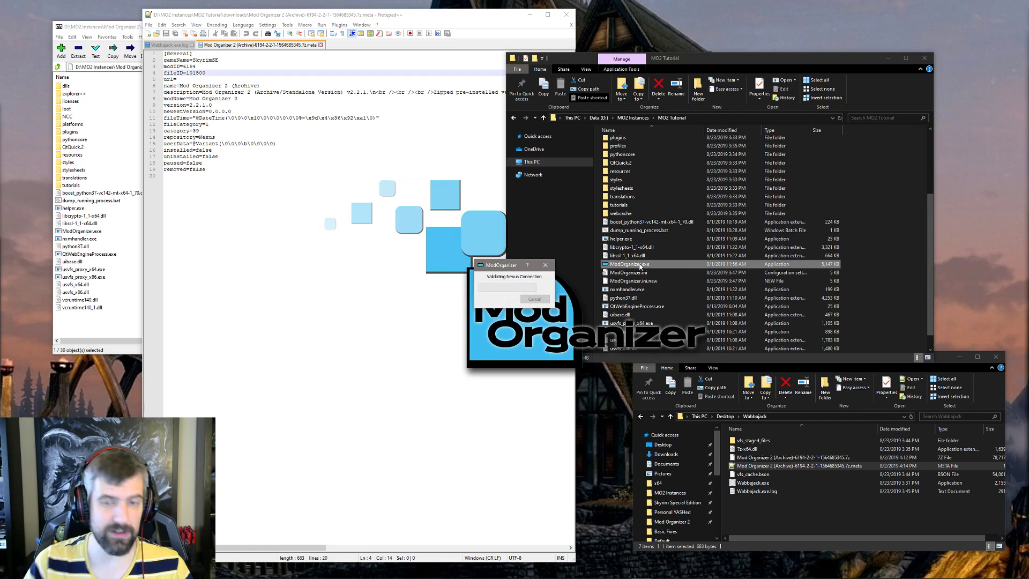
click(558, 154)
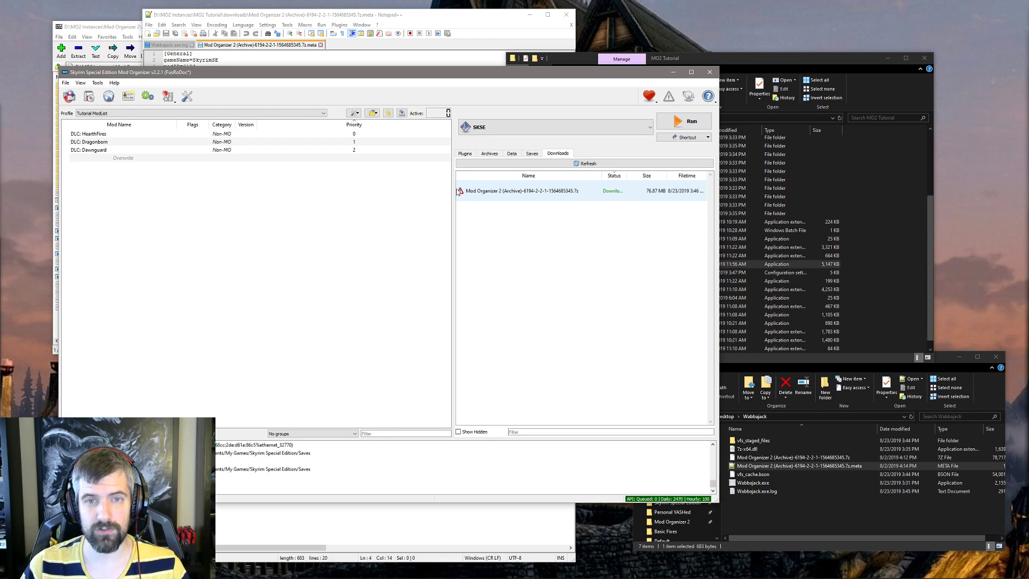
Query the missing Nexus info for the downloaded Mod Organizer 2 archive and close Mod Organizer
mouse_move(461, 195)
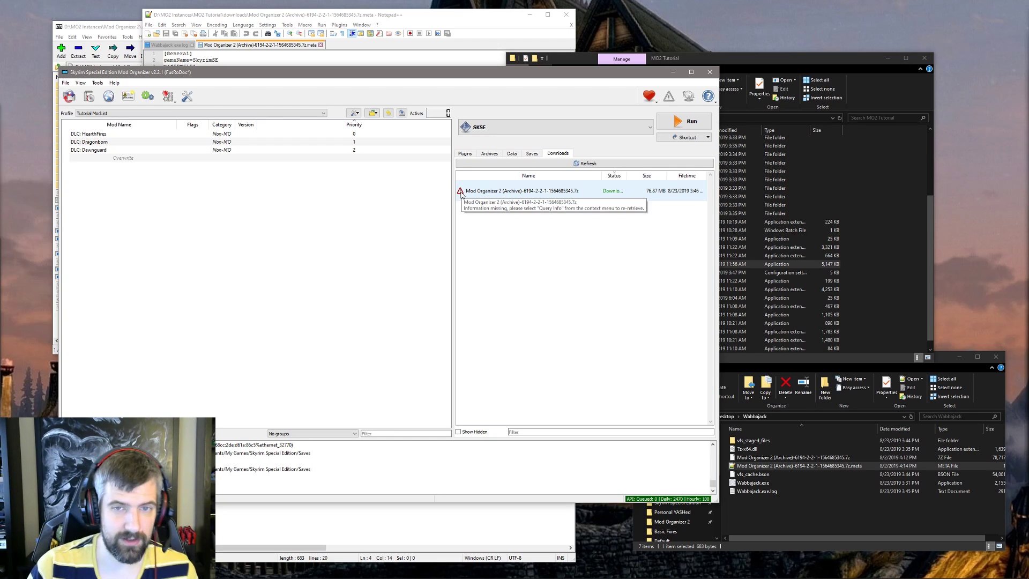
right_click(509, 197)
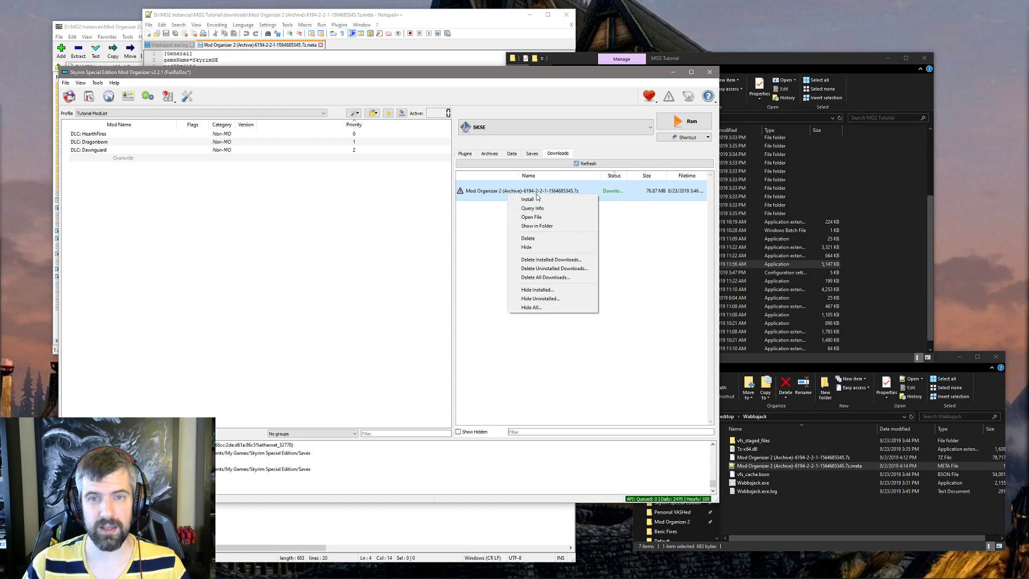
right_click(467, 189)
click(480, 201)
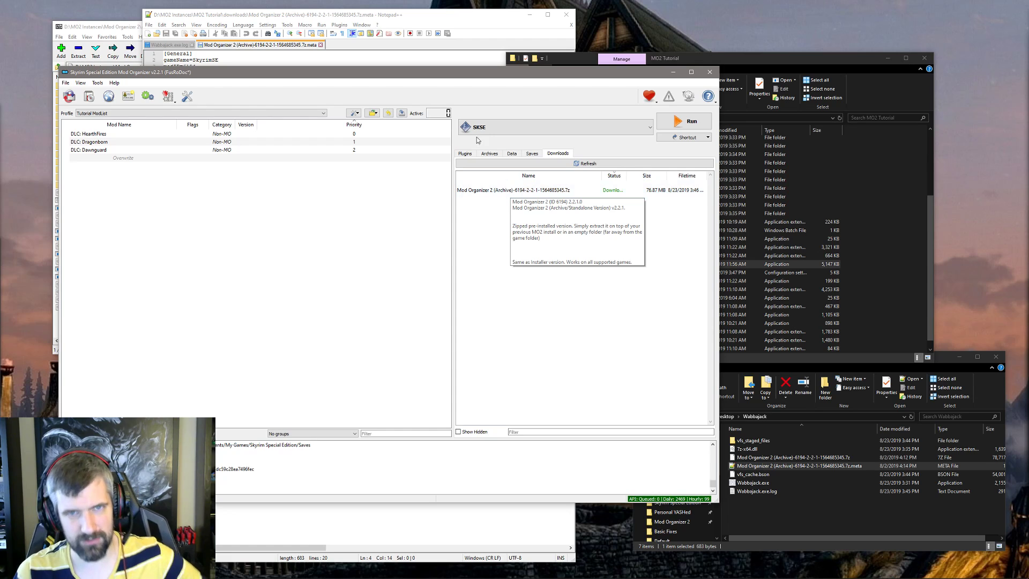
click(710, 72)
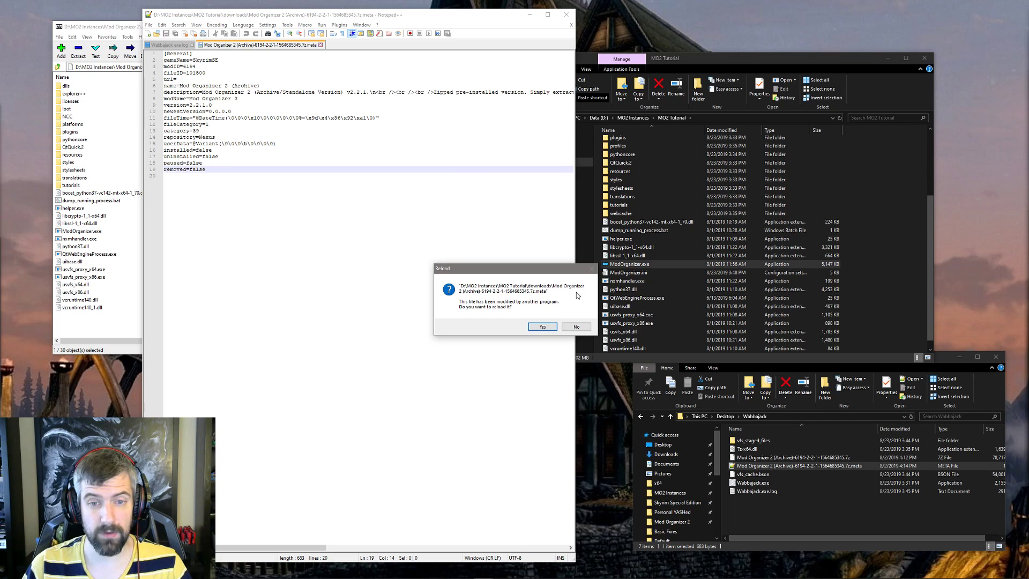
Reload the archive's .meta file in Notepad++ and check its gameName, modID and fileID entries
click(539, 330)
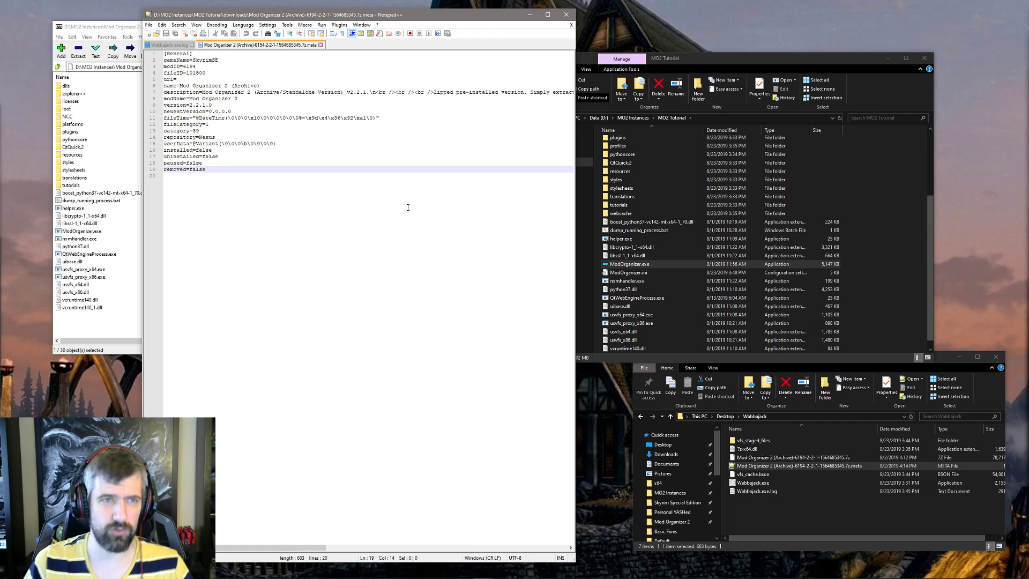
click(209, 73)
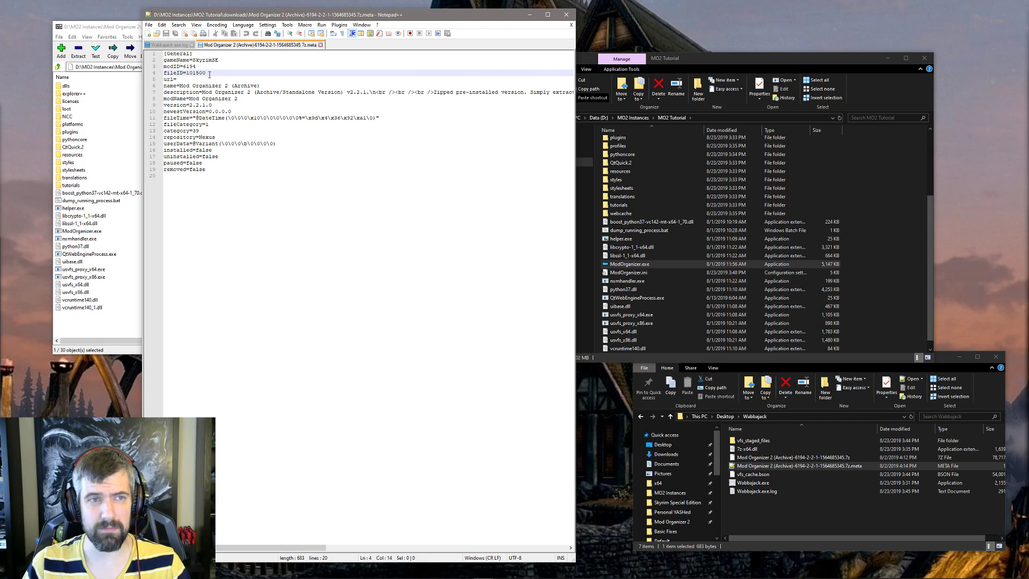
key(Up)
key(Up)
key(Up)
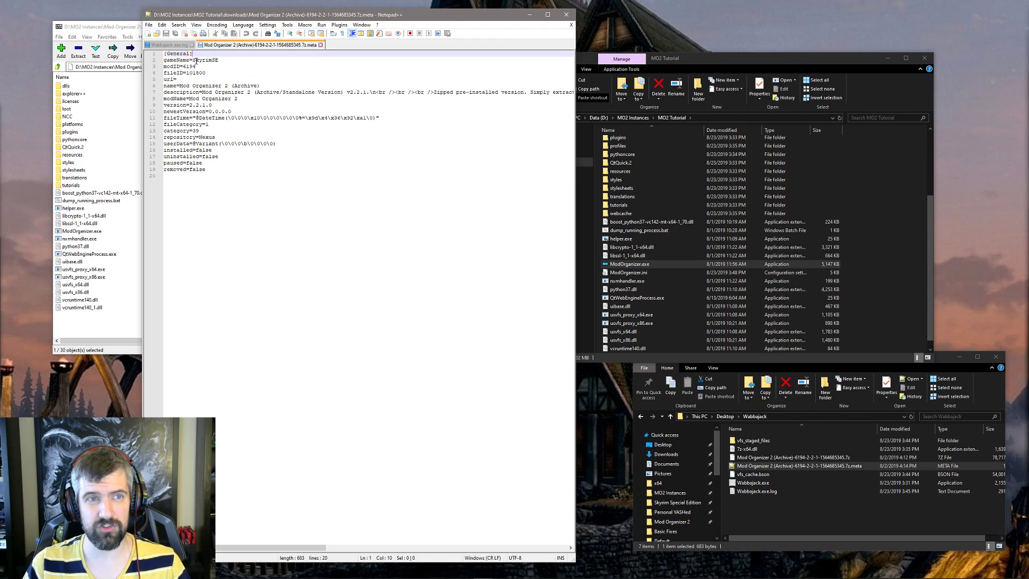
click(196, 60)
double_click(203, 61)
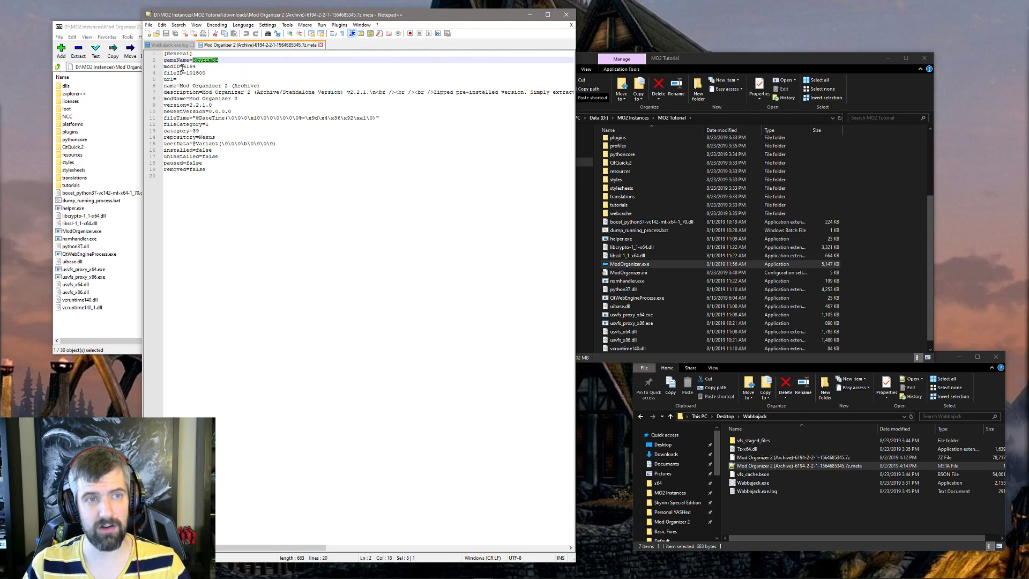
drag(181, 67, 184, 68)
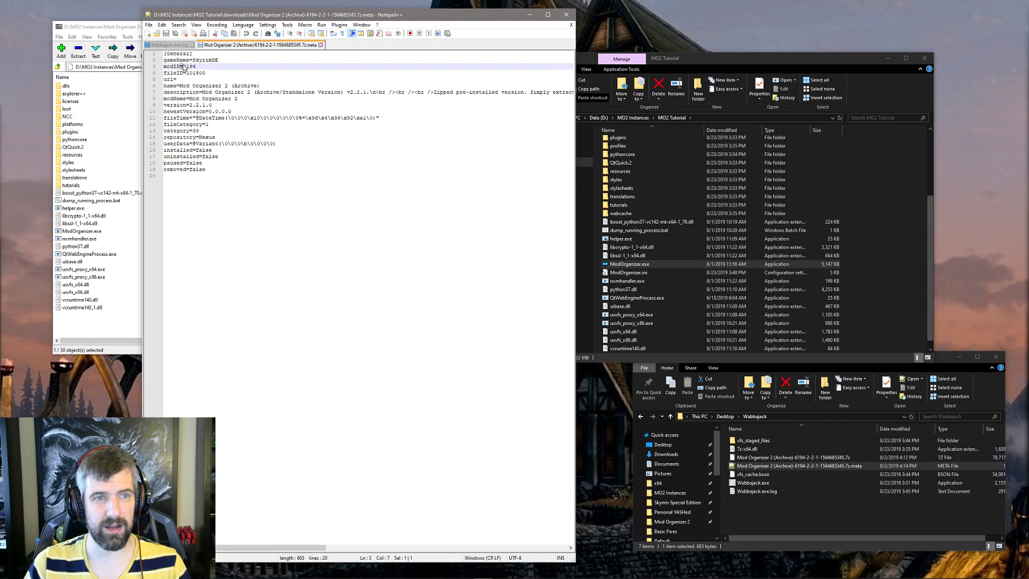
double_click(196, 74)
click(215, 74)
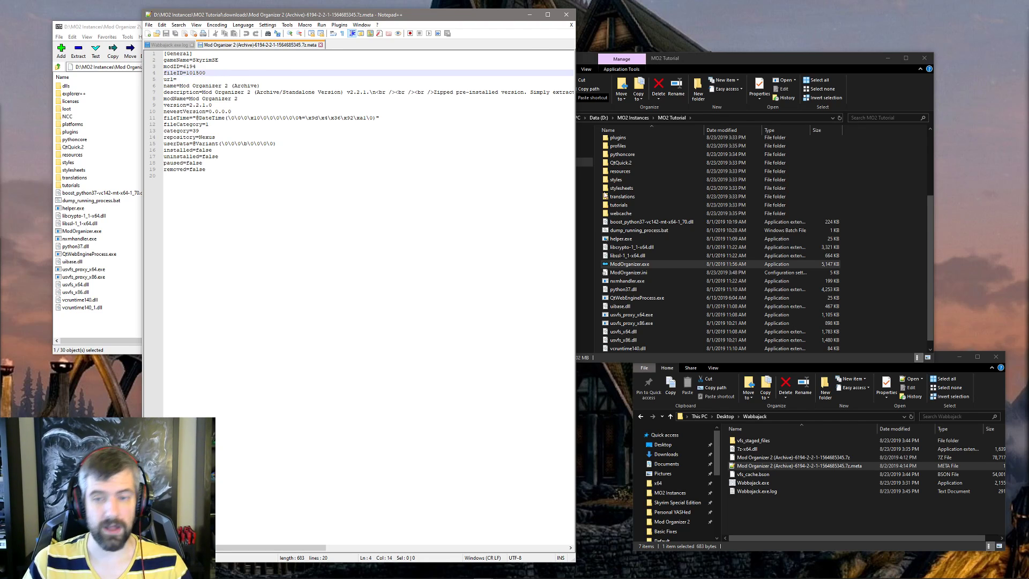
Launch Wabbajack.exe again, load the Tutorial ModList profile's modlist.txt, begin building and move the Wabbajack window aside
click(790, 530)
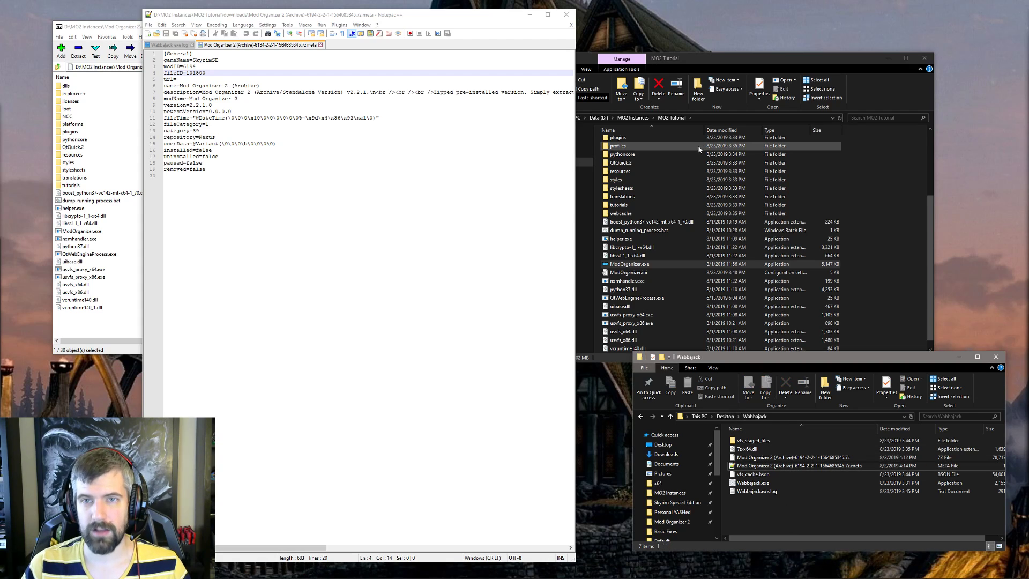
double_click(766, 484)
click(420, 174)
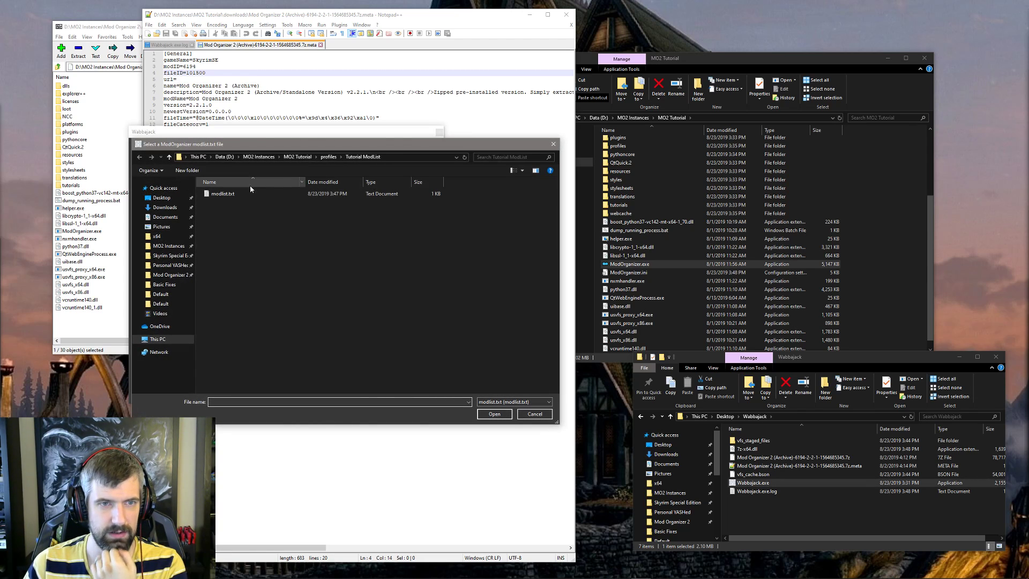
double_click(243, 194)
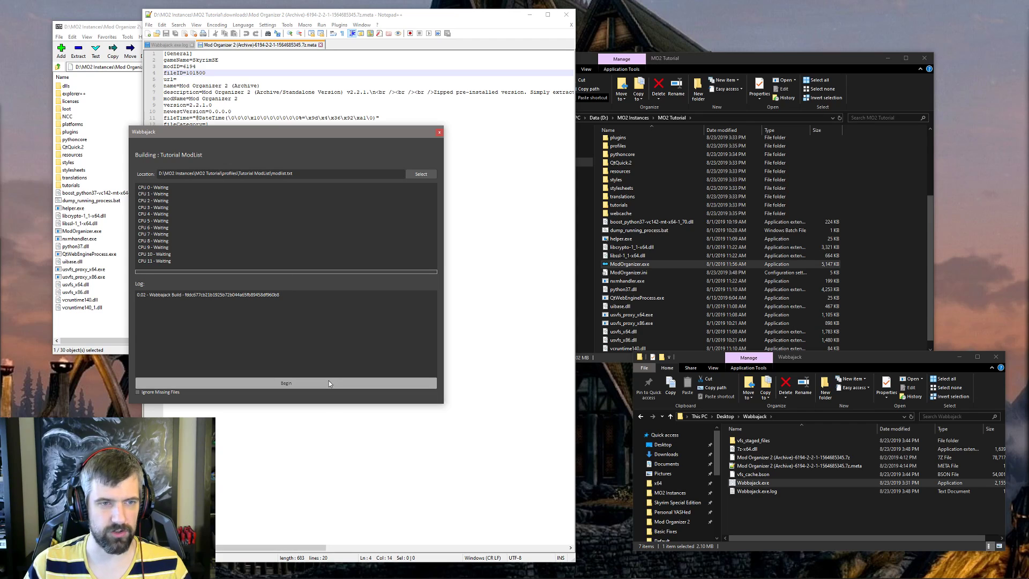
click(329, 383)
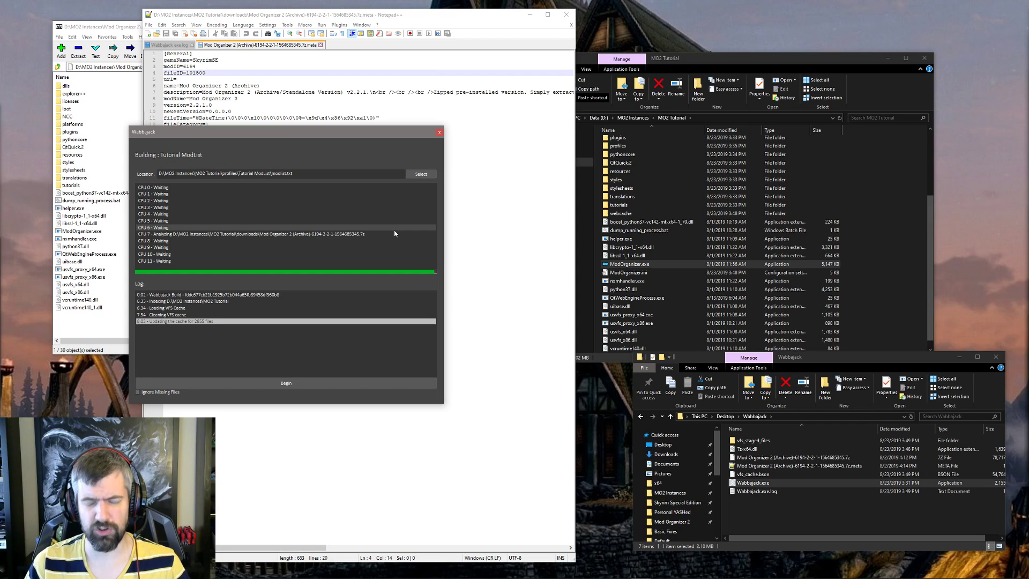
click(743, 519)
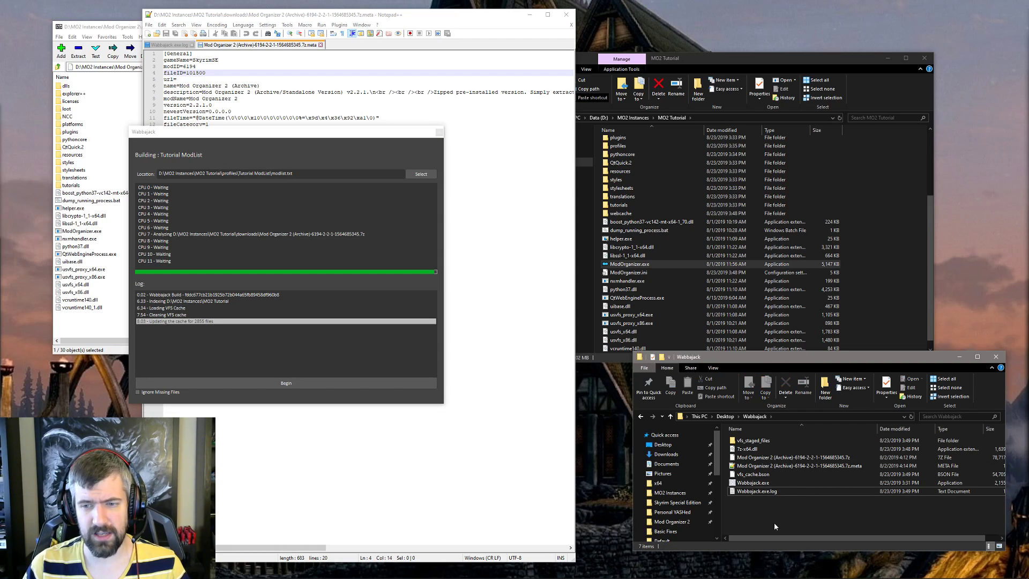
drag(288, 129, 242, 79)
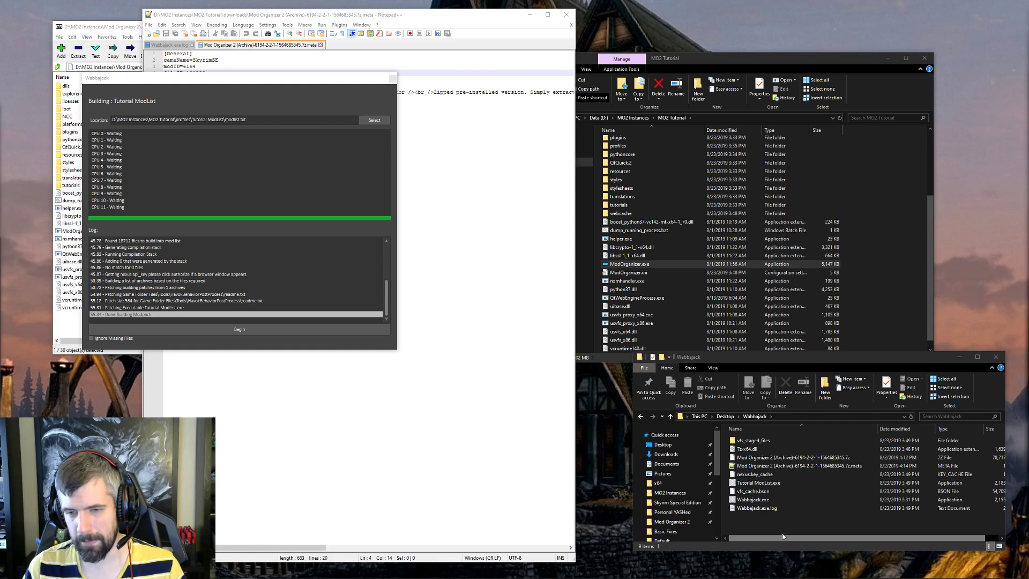
Select the built Tutorial ModList.exe in the Wabbajack folder, widen that folder window and close Wabbajack
click(771, 483)
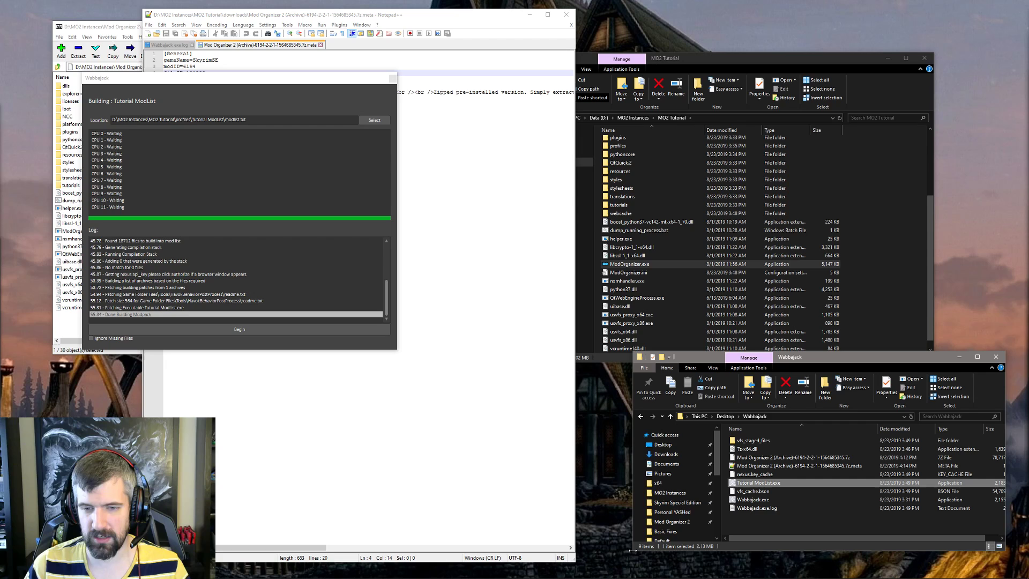
drag(633, 544, 564, 541)
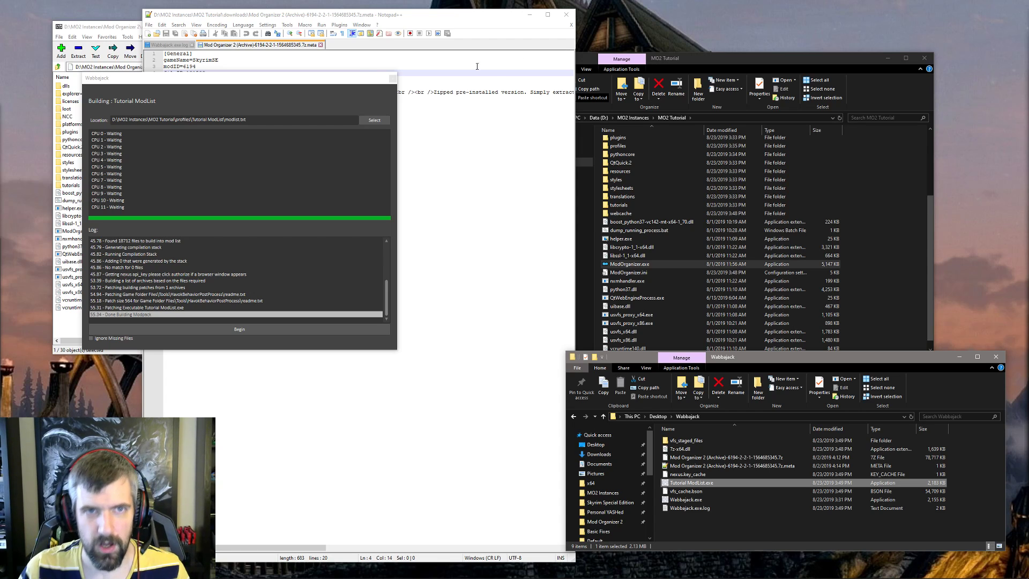
click(393, 79)
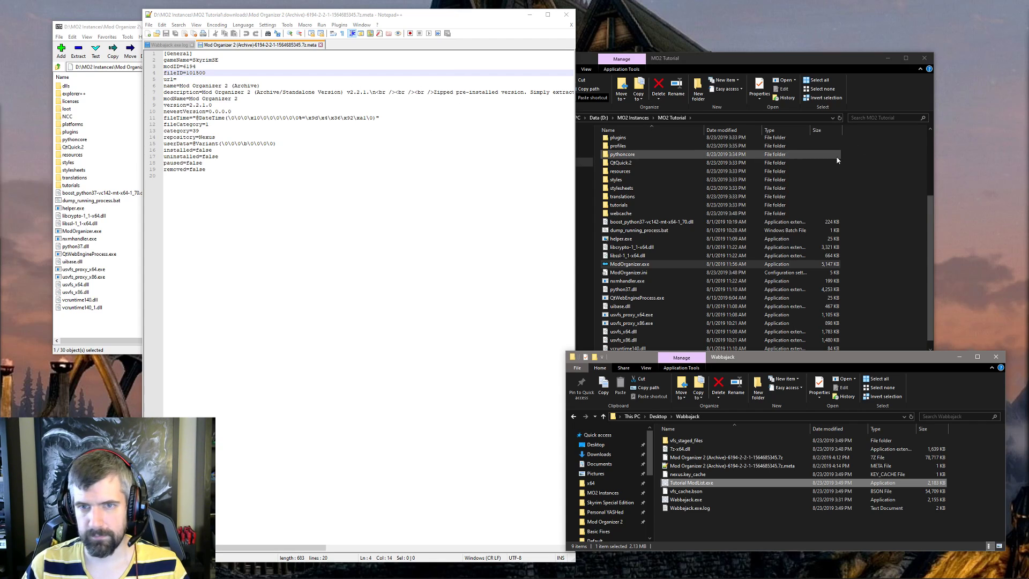
Launch ModOrganizer.exe again from the MO2 Tutorial folder and show its downloads list
click(912, 229)
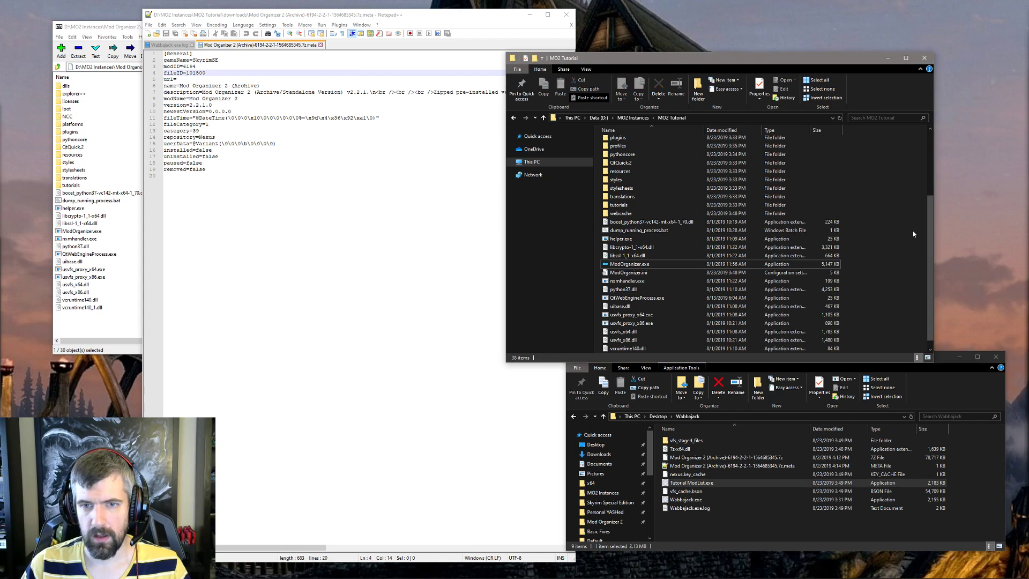
click(634, 264)
double_click(634, 264)
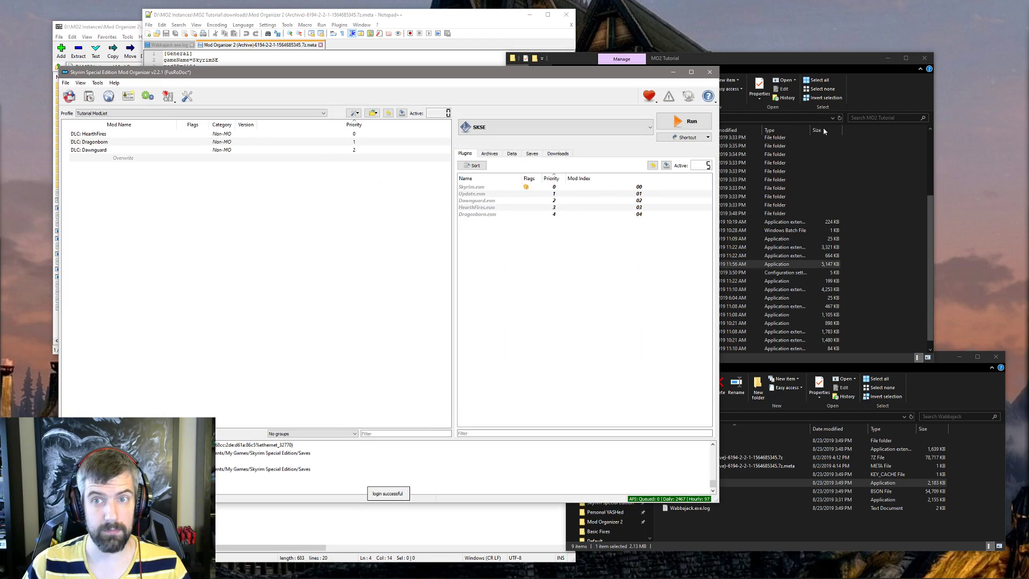
click(558, 154)
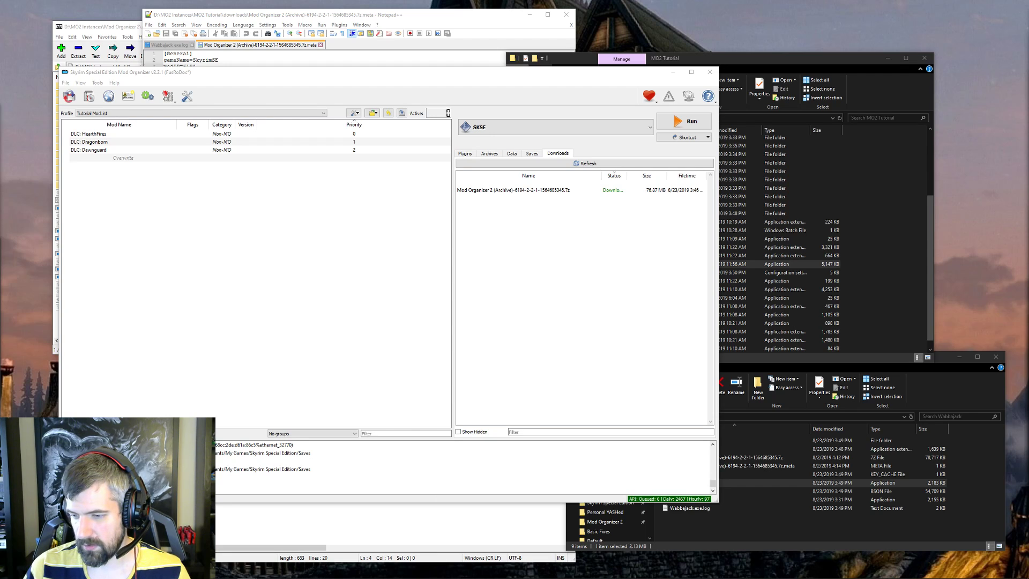
Put the skse64_2_00_16 (1).7z archive into the MO2 Tutorial downloads folder and return to Mod Organizer
drag(866, 372, 1028, 373)
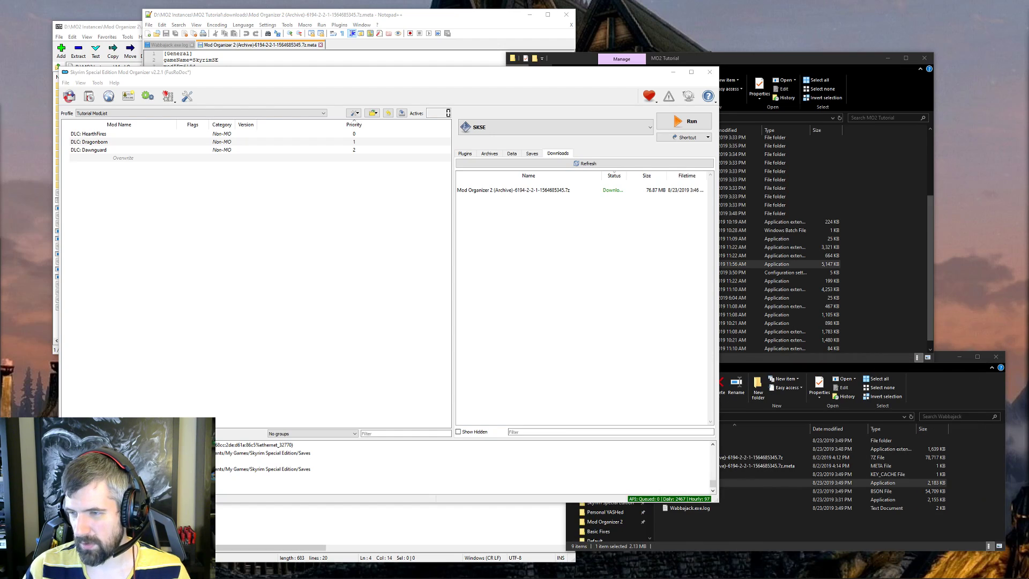
click(818, 60)
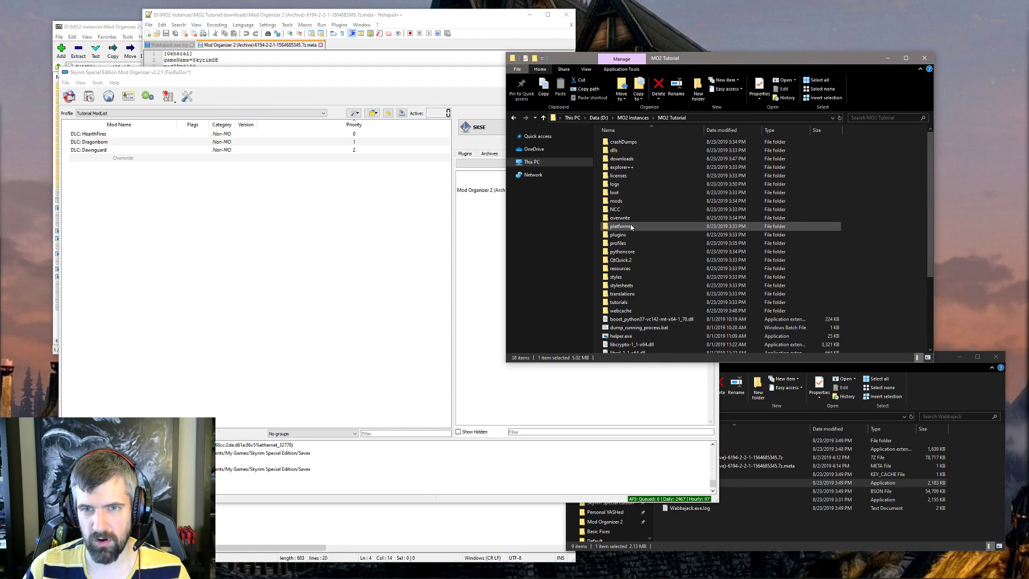
double_click(640, 159)
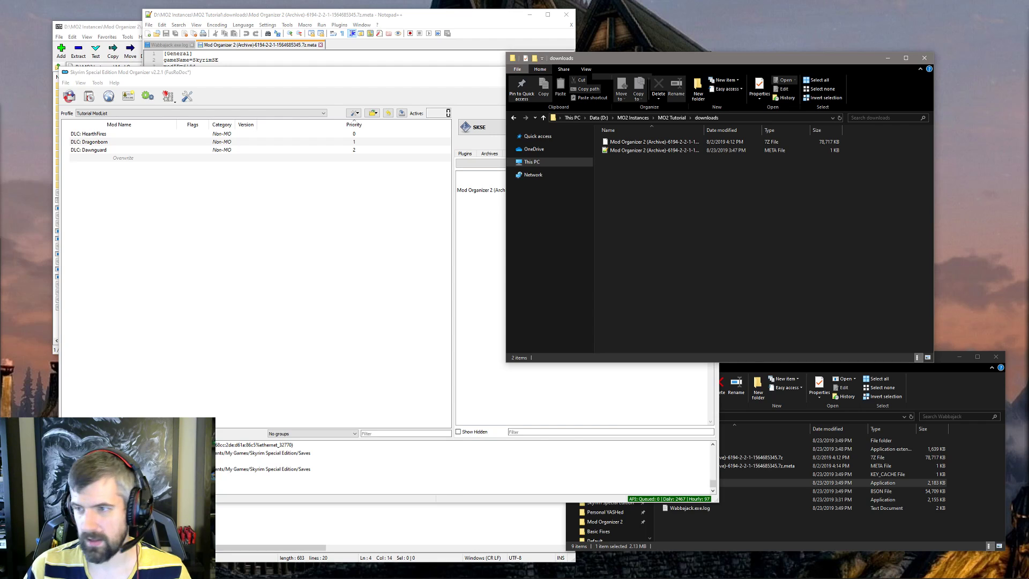
drag(766, 203, 701, 220)
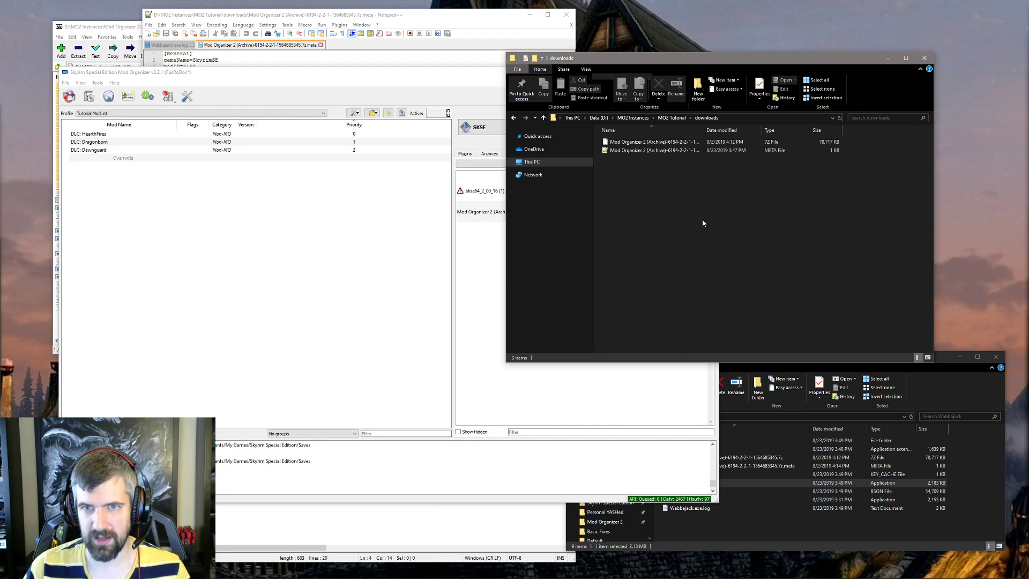
click(436, 84)
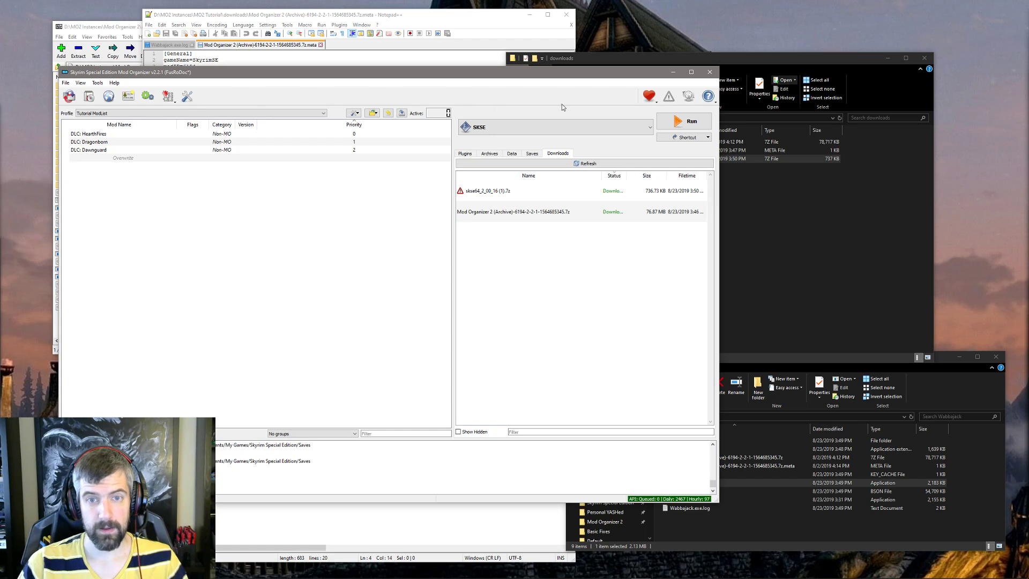
right_click(484, 199)
click(492, 210)
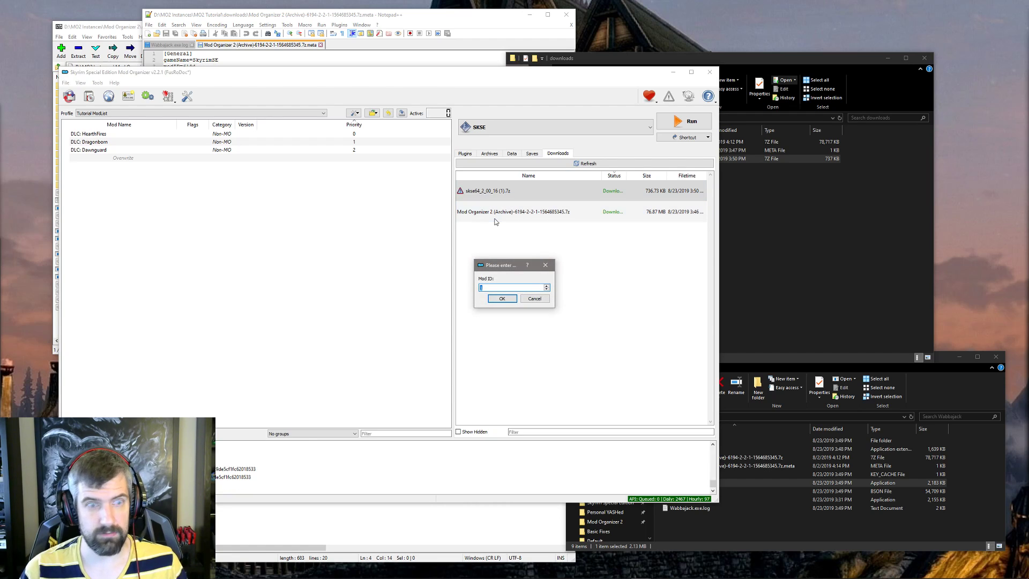
click(534, 298)
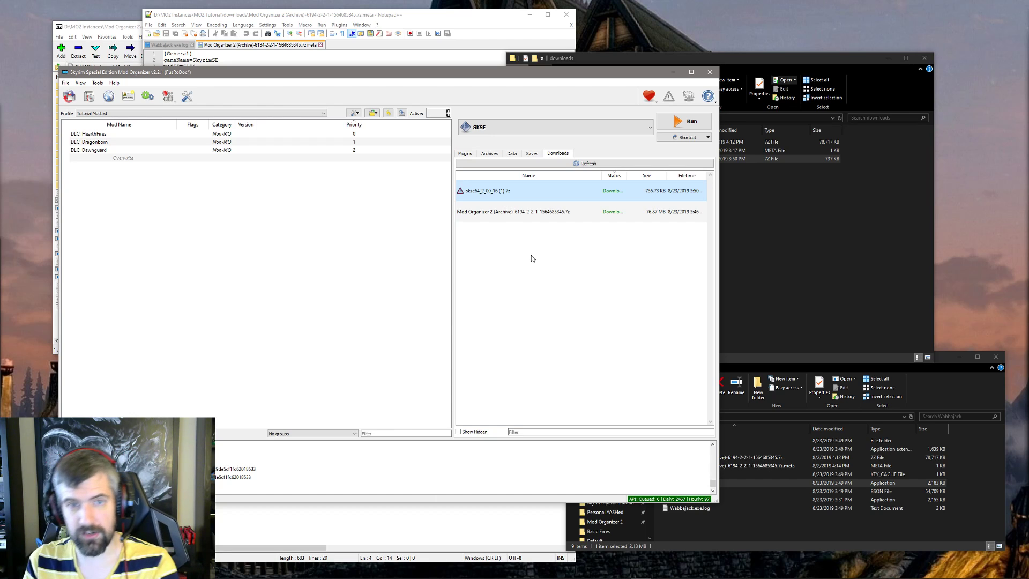
Install the skse64_2_00_16 archive as a mod, setting its inner Data folder as the data directory
double_click(511, 190)
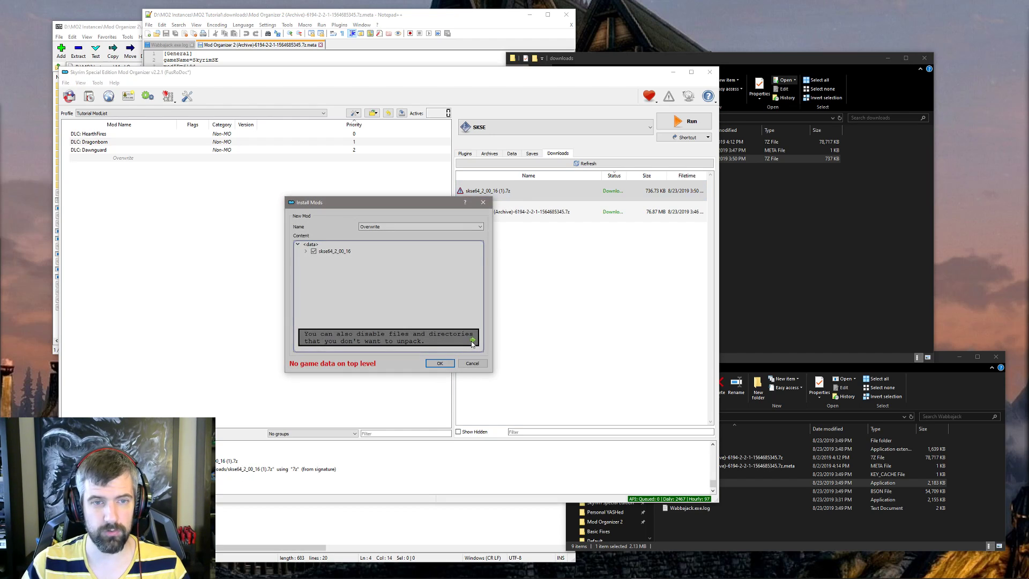
click(305, 251)
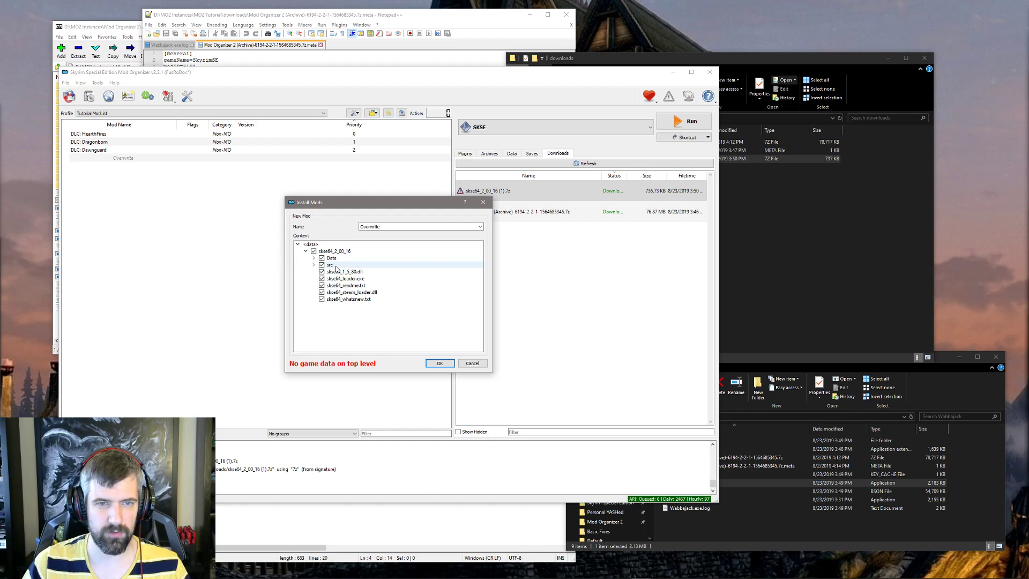
right_click(333, 259)
click(370, 266)
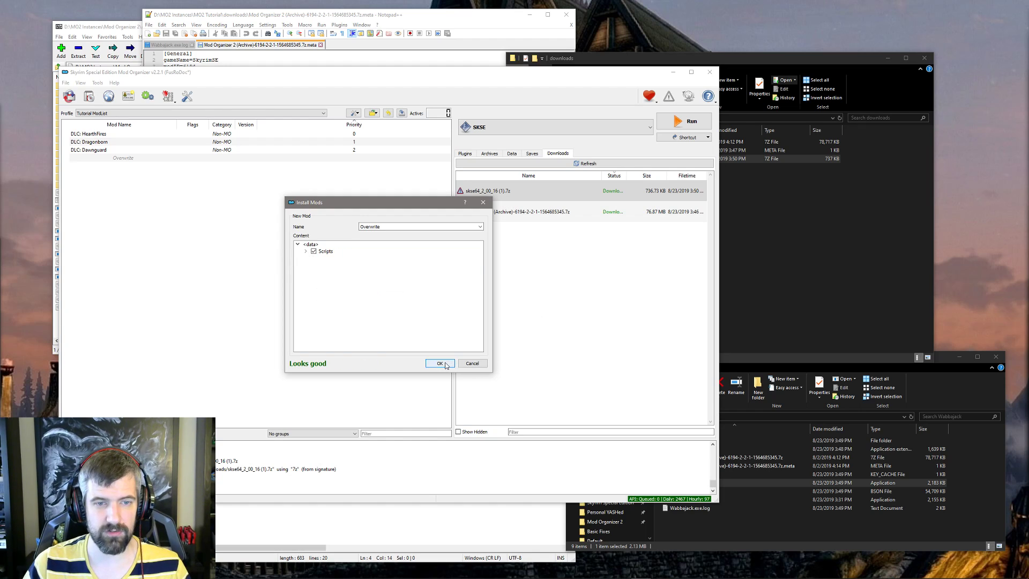
click(440, 363)
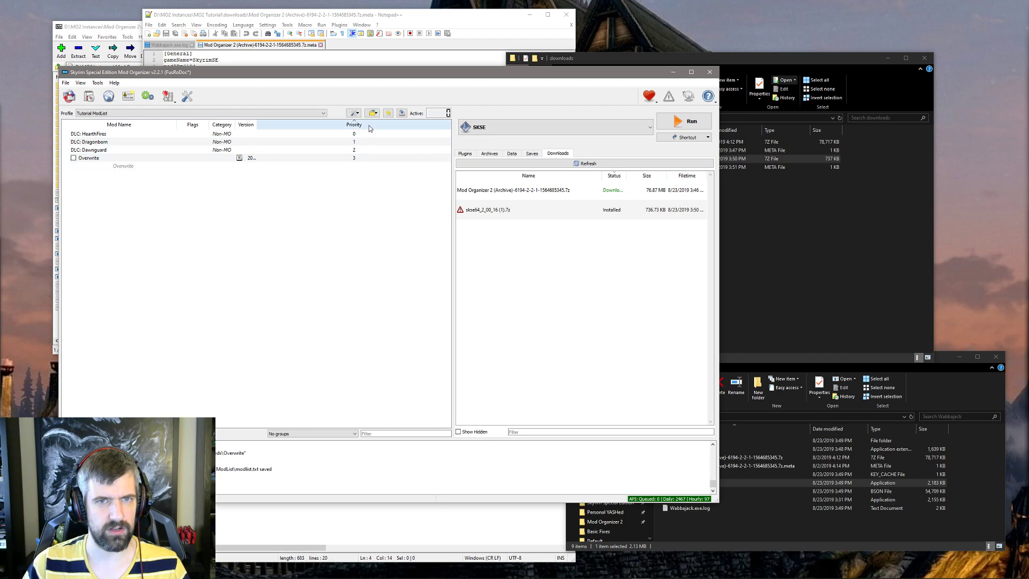
Examine the file tree of the newly installed Overwrite mod, including the contents of its Scripts folder
click(356, 113)
click(378, 180)
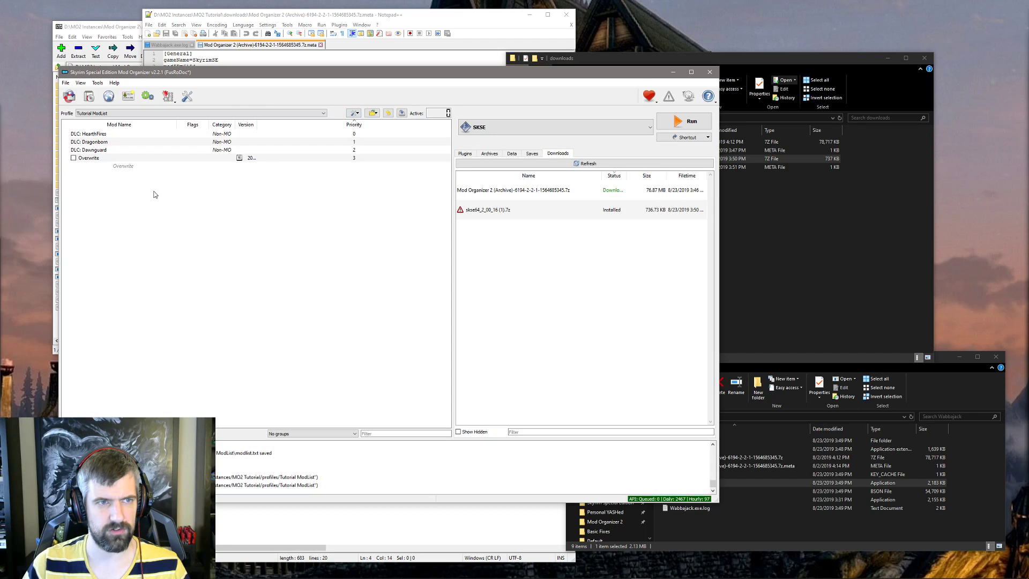
click(102, 160)
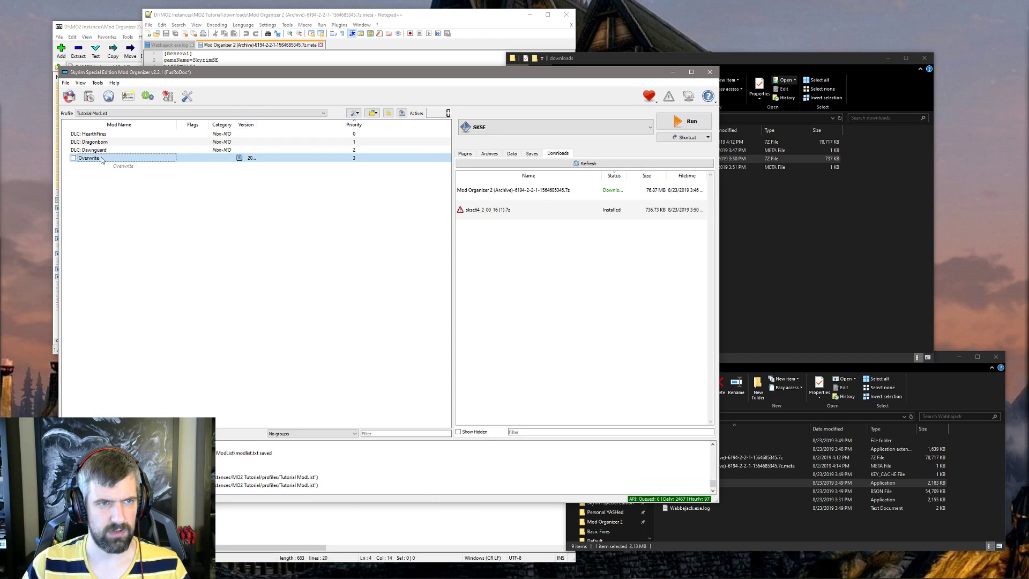
double_click(103, 159)
click(485, 195)
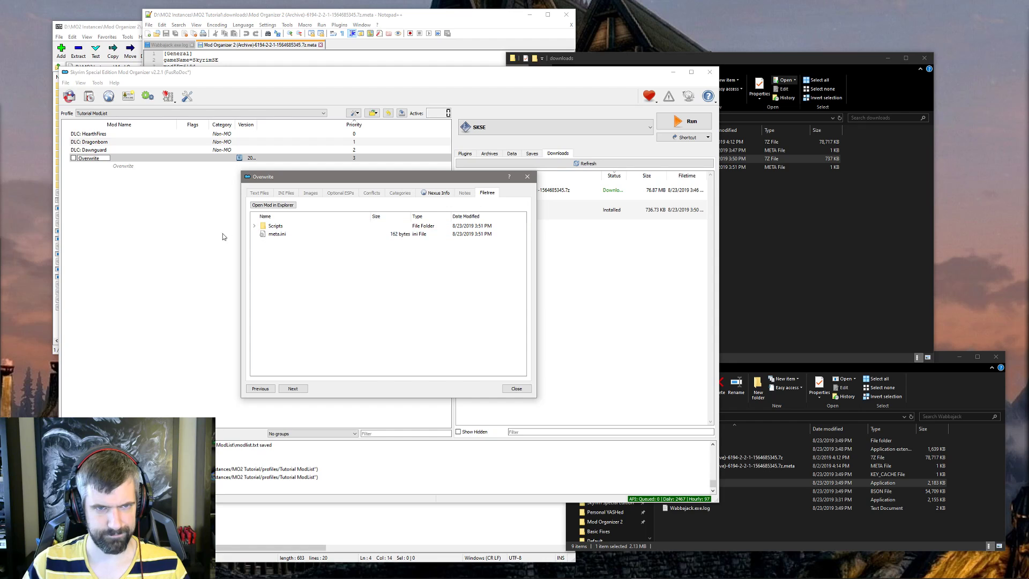
click(255, 227)
scroll(313, 263, down, 6)
scroll(314, 263, down, 4)
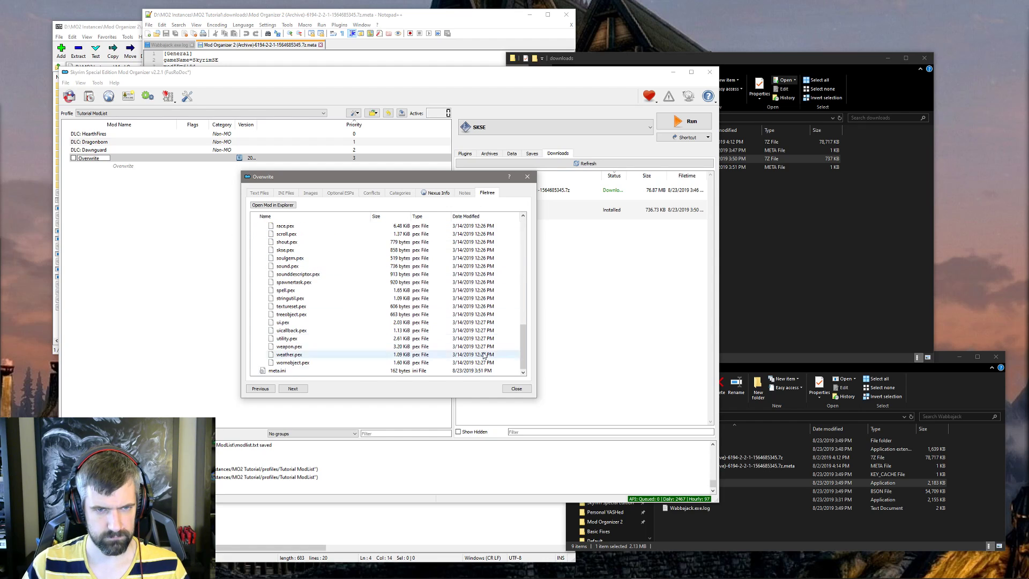
click(516, 388)
double_click(103, 158)
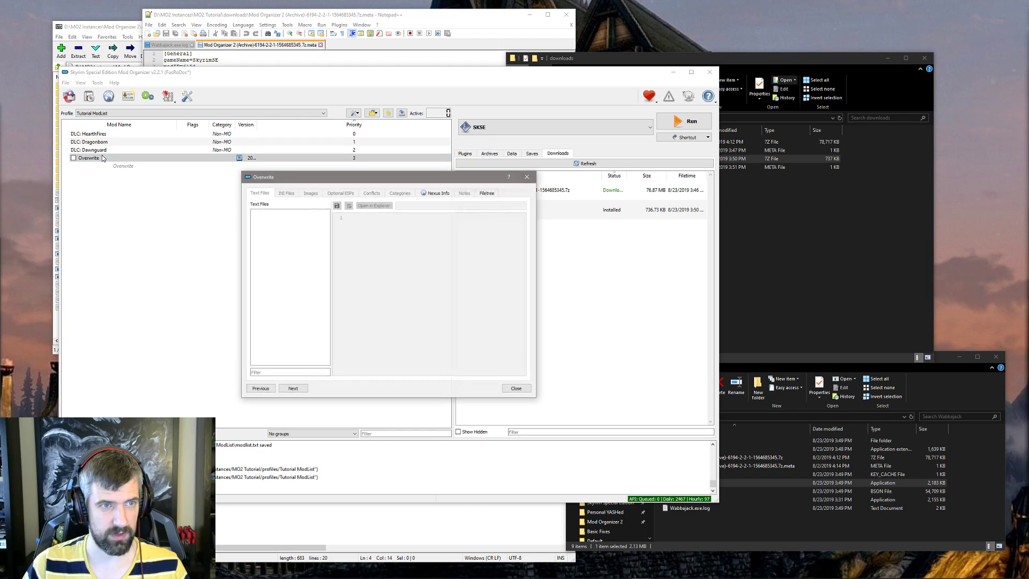
click(516, 388)
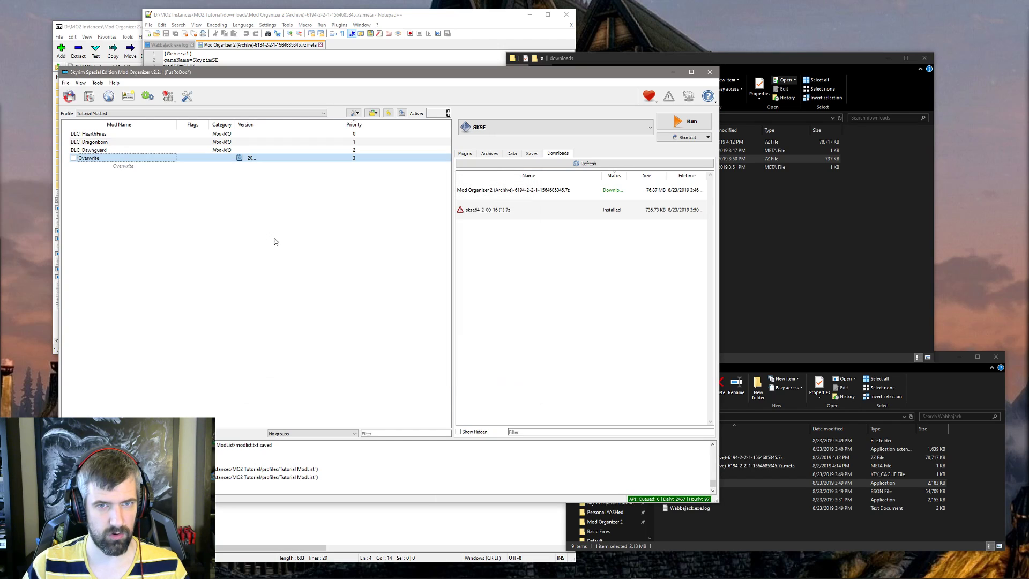
Rename the installed Overwrite mod to SKSE
click(89, 159)
text(SKSE)
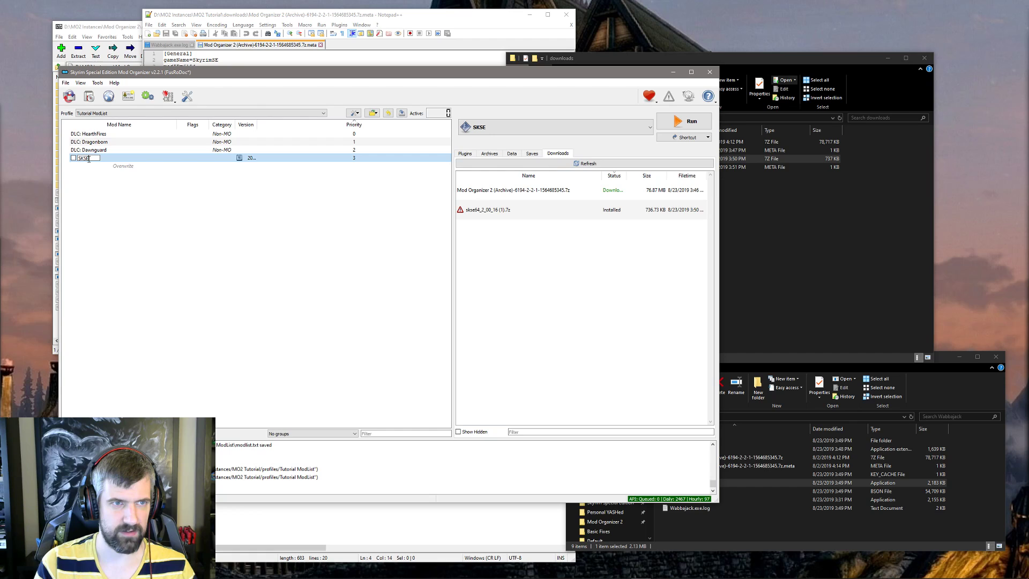
key(Return)
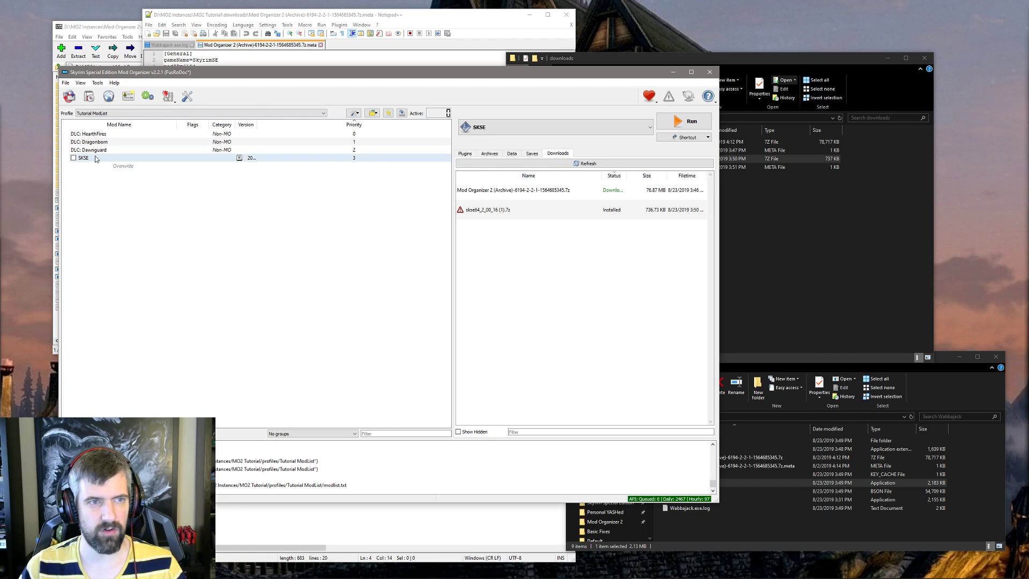
Check the Scripts folder in the SKSE mod's file tree and enable the mod
double_click(96, 158)
click(487, 193)
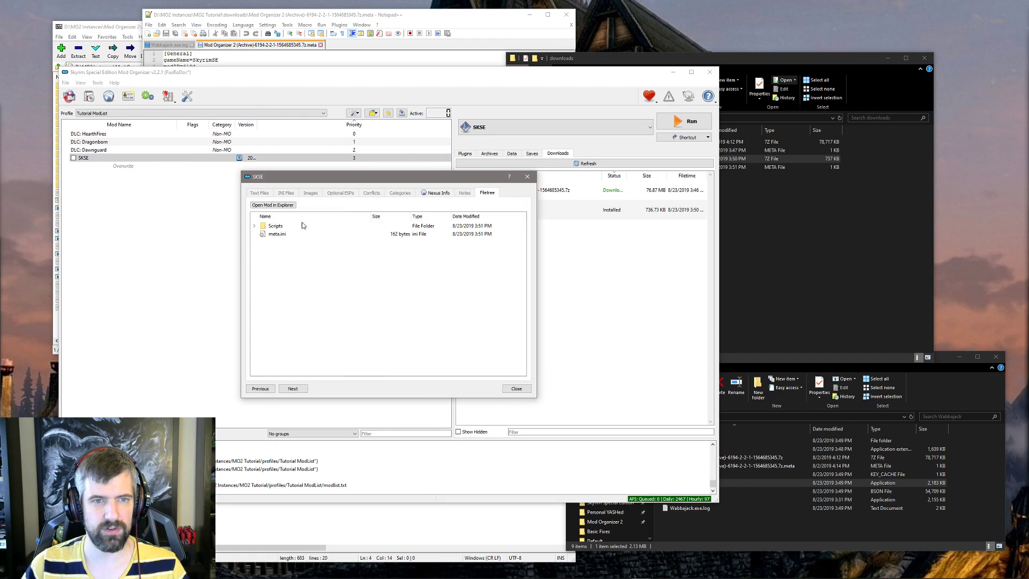
click(254, 225)
click(522, 389)
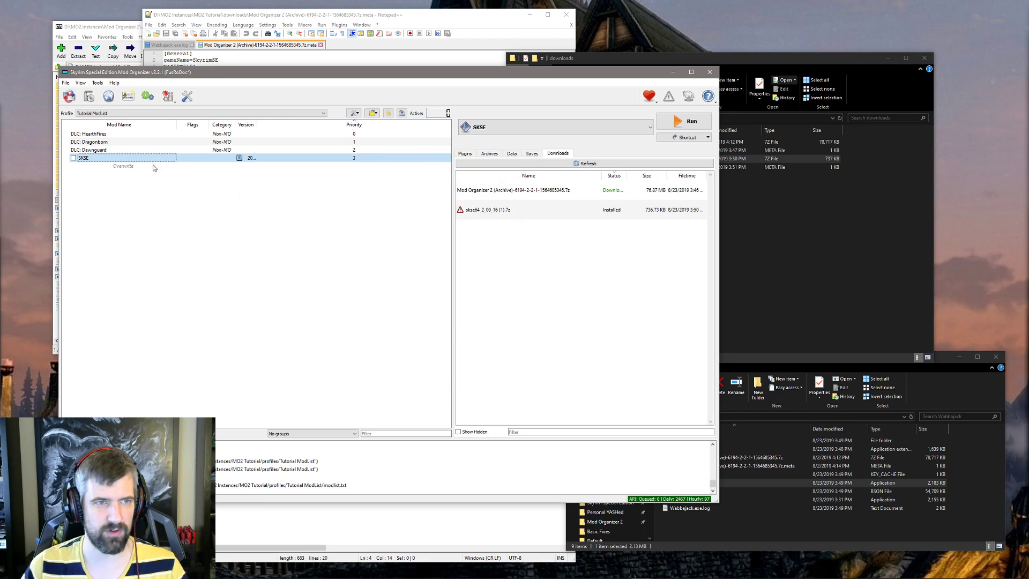
click(74, 158)
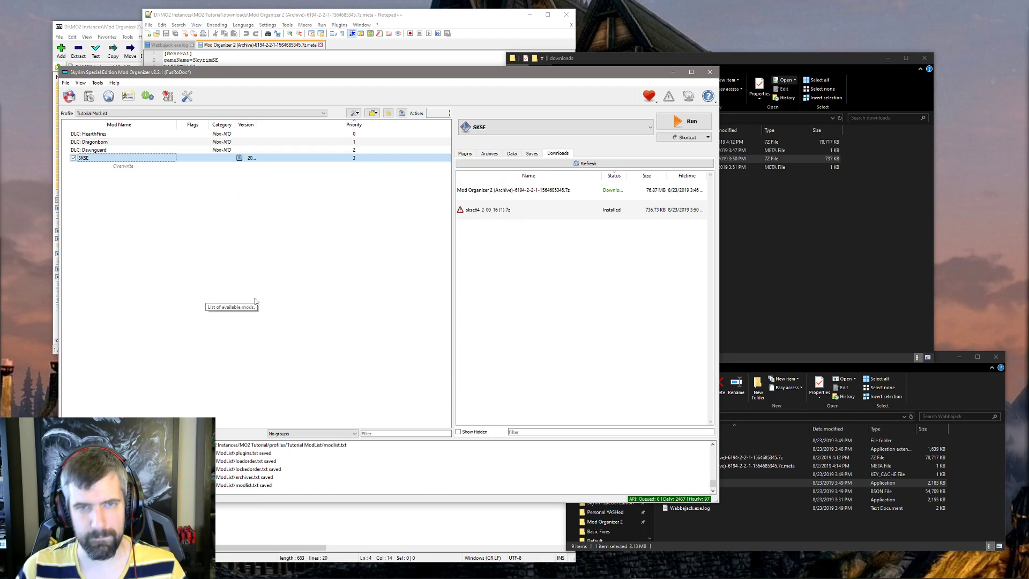
Open the skse64_2_00_16 (1).7z.meta file from the downloads folder in Notepad++
click(540, 254)
click(819, 241)
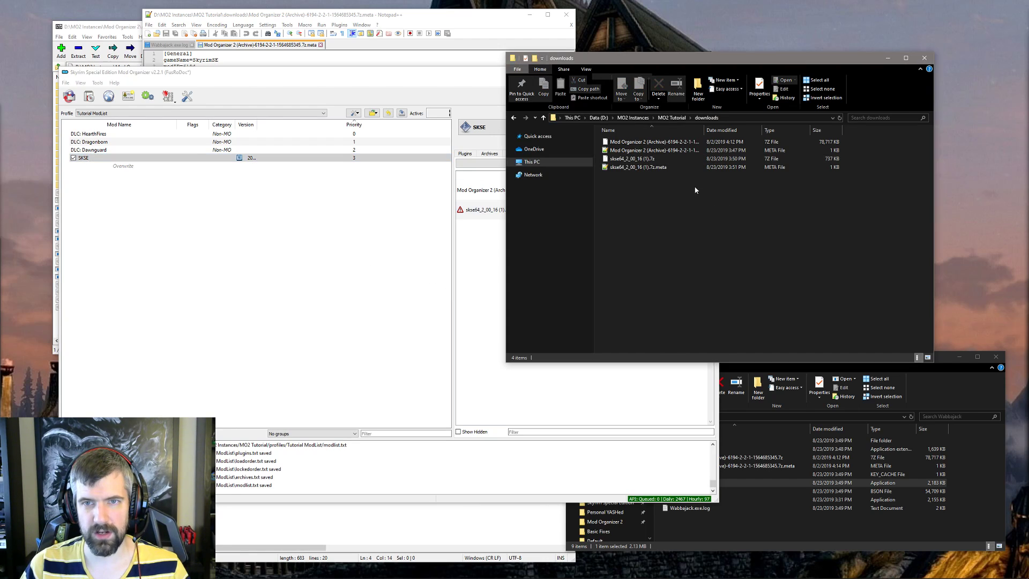
right_click(655, 168)
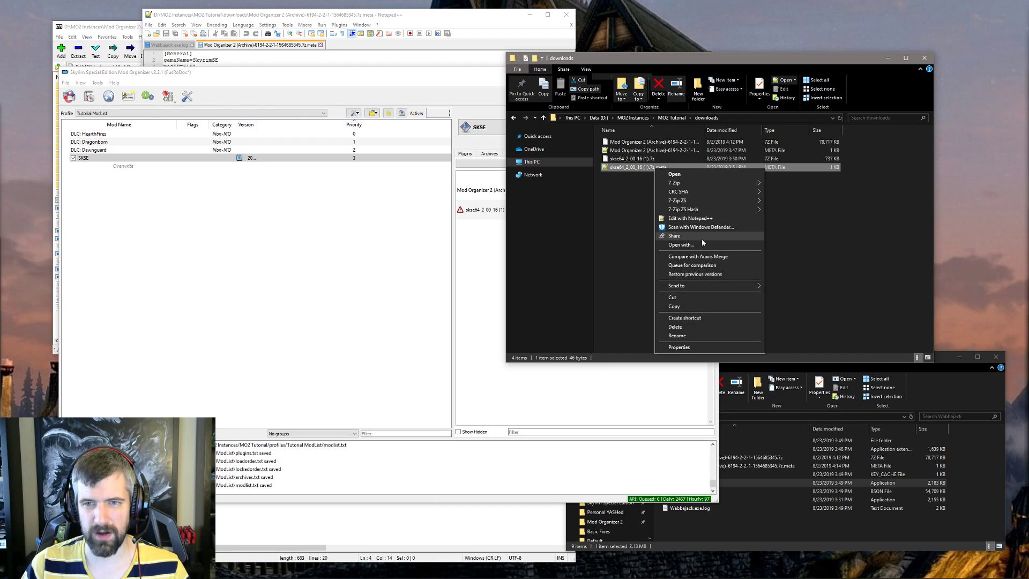
click(705, 219)
click(310, 71)
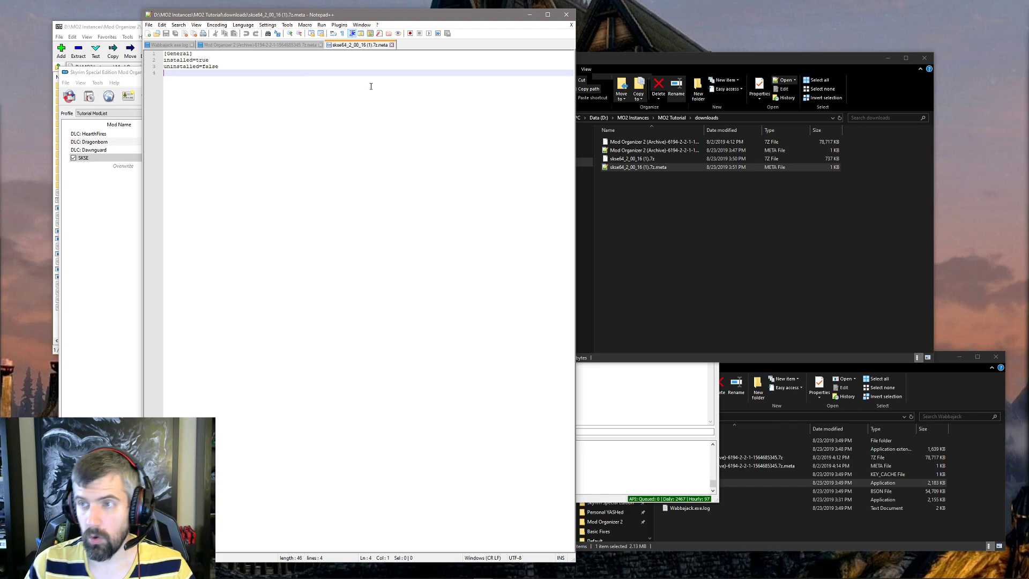
text(directURL=)
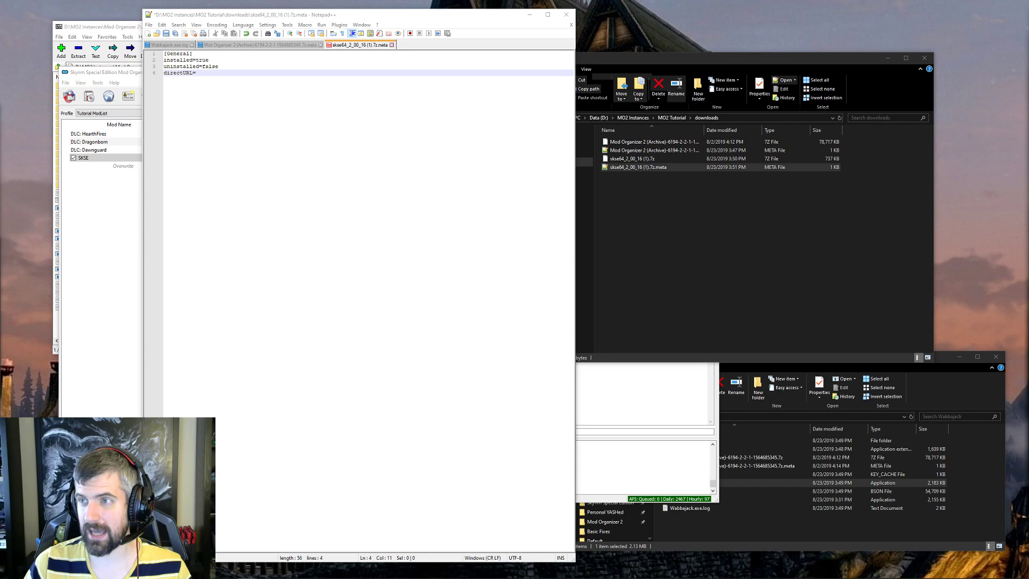
click(259, 75)
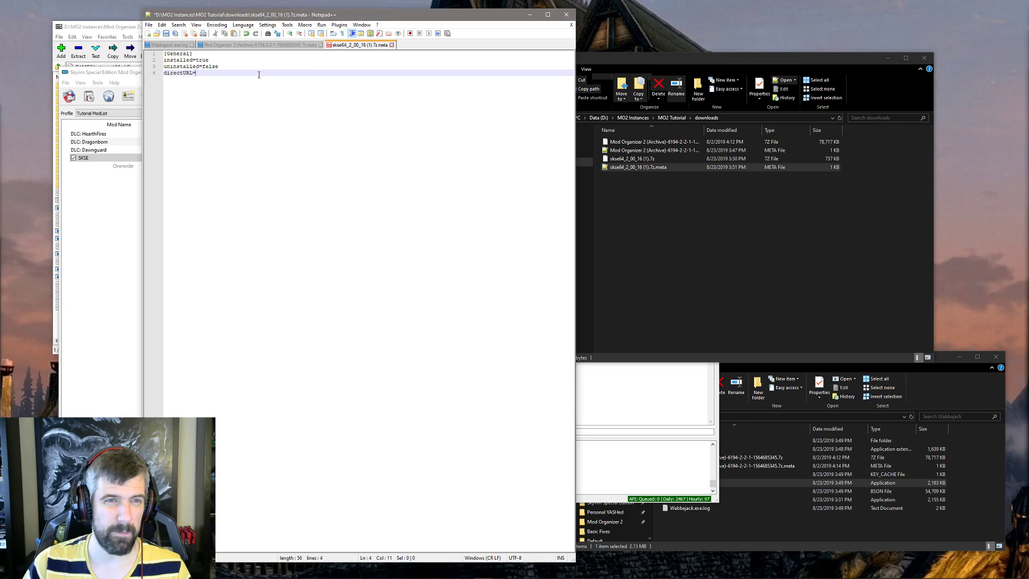
key(ctrl+v)
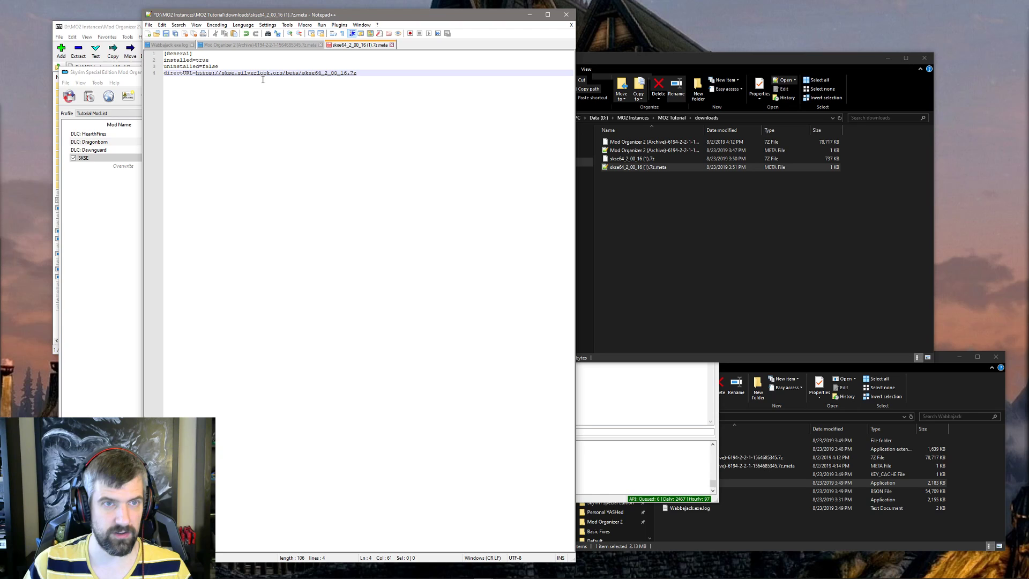
key(ctrl+s)
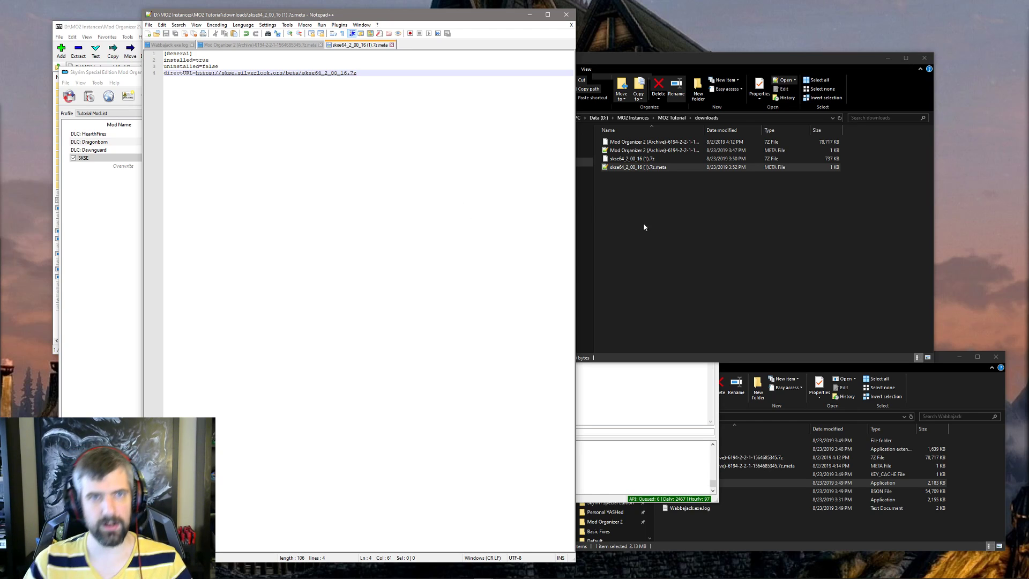
Close the .meta file and examine the DLL and loader files inside the skse64_2_00_16 folder of the downloaded SKSE archive
click(565, 16)
click(571, 323)
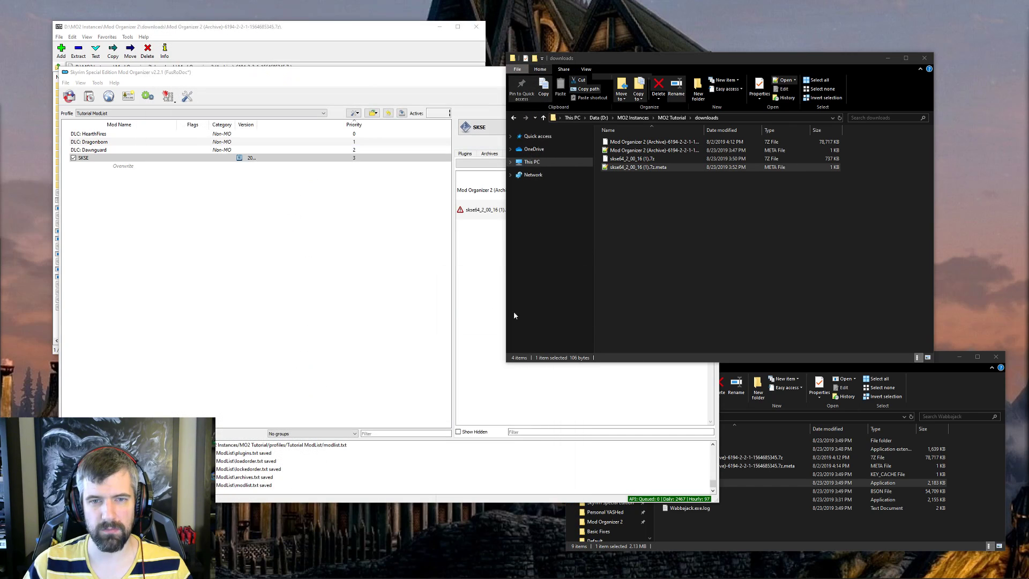
click(643, 214)
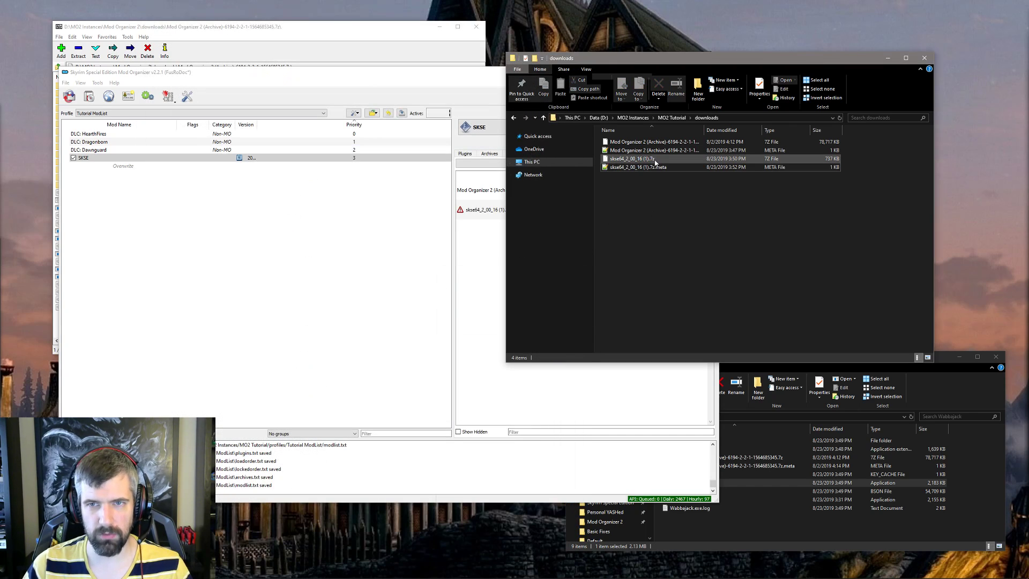
right_click(655, 160)
mouse_move(677, 174)
click(790, 176)
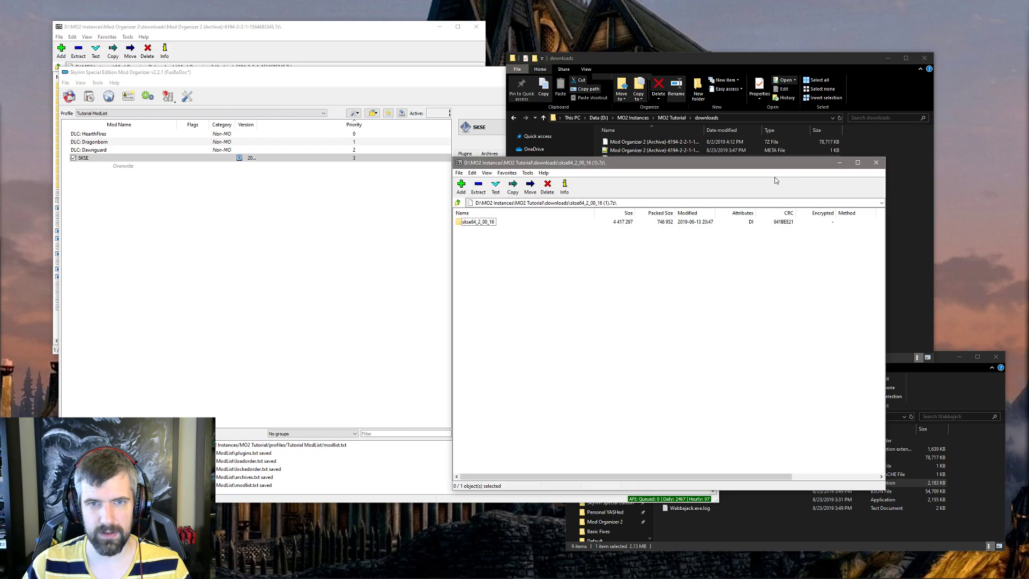
double_click(481, 222)
click(493, 238)
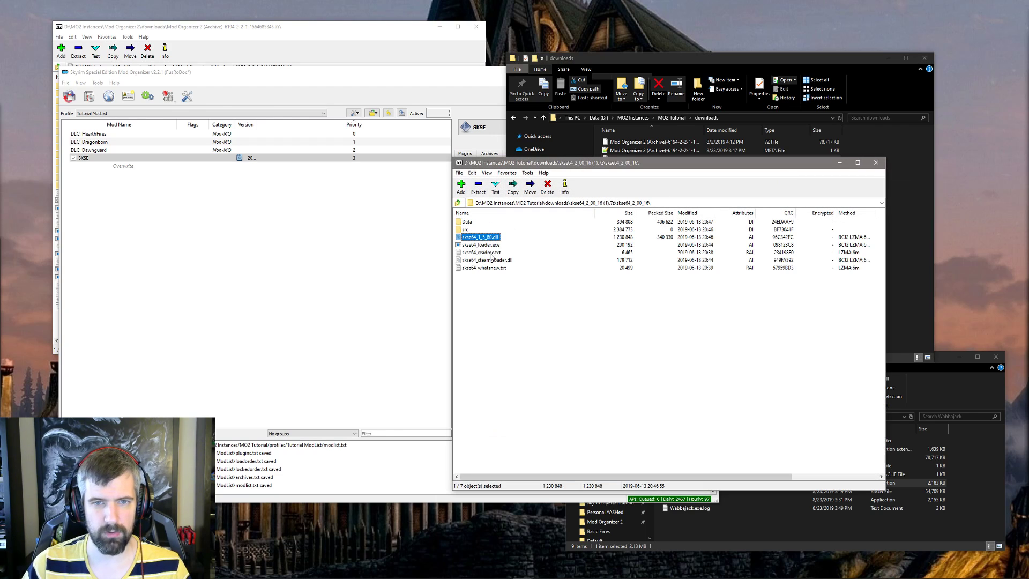
ctrl+click(494, 260)
ctrl+click(495, 245)
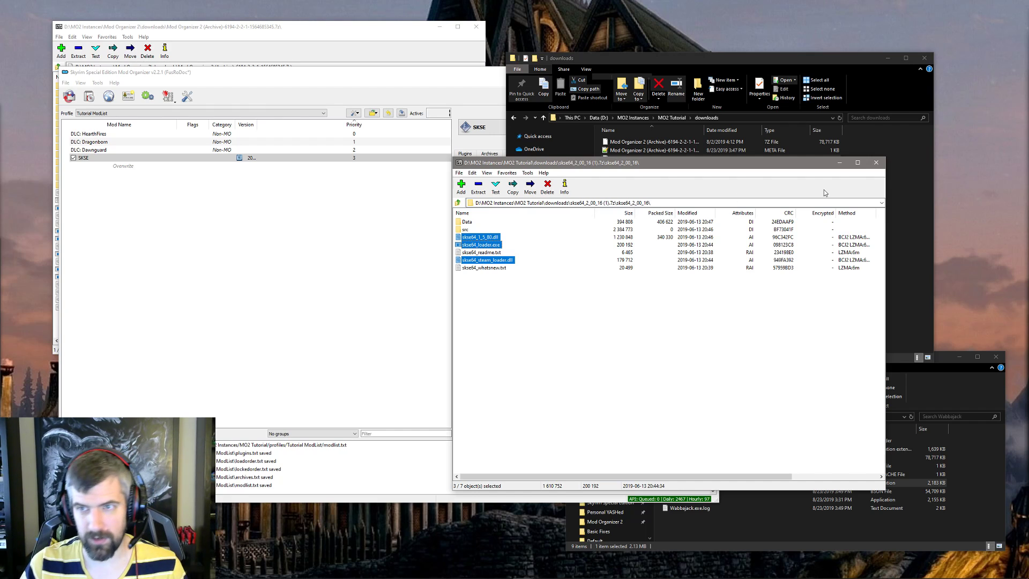
click(876, 162)
Launch Wabbajack.exe and try to build the Tutorial ModList from its modlist.txt
click(741, 522)
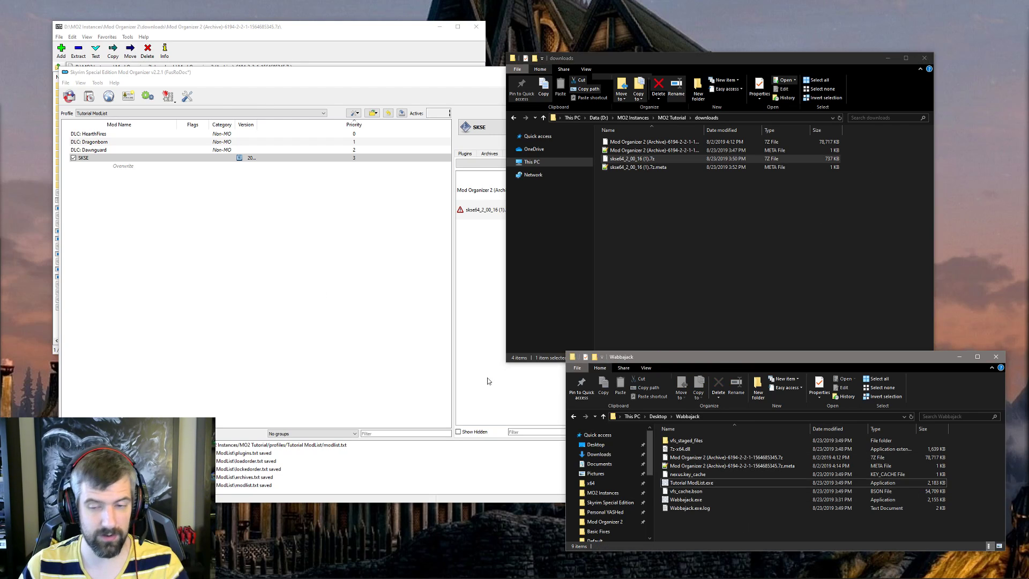
double_click(684, 499)
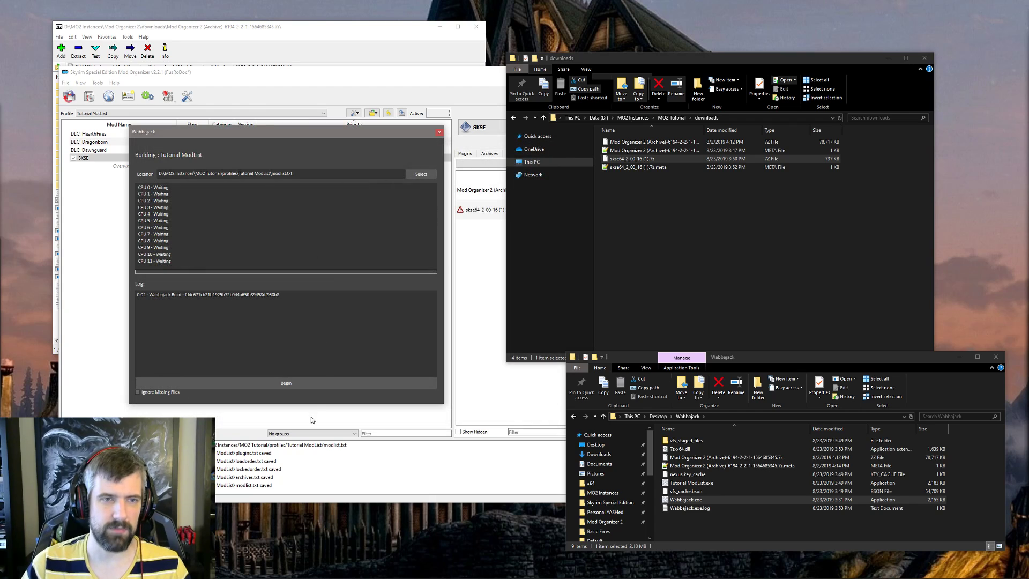
click(321, 385)
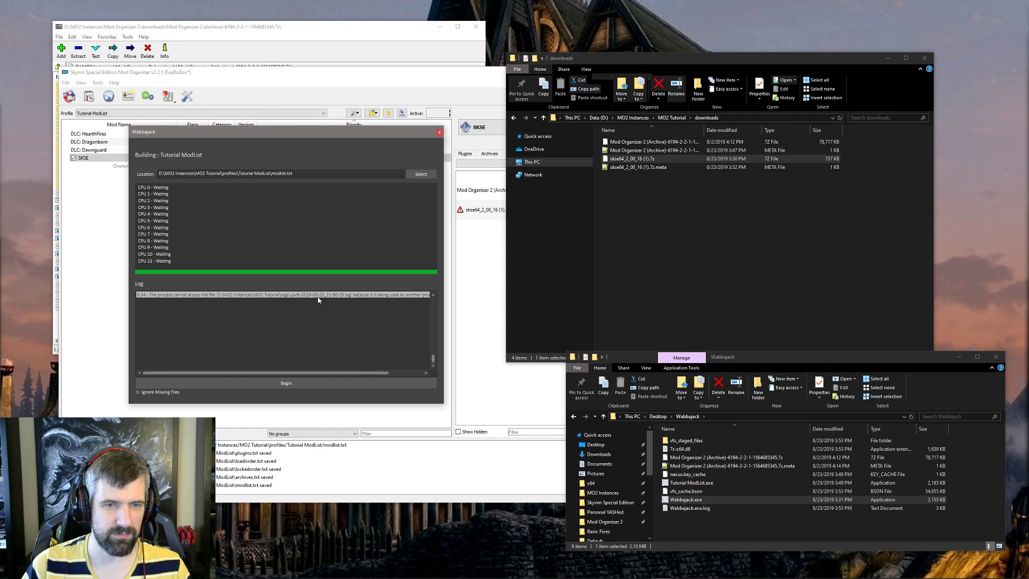
Close Mod Organizer, run the Tutorial ModList build again in Wabbajack and review its log
click(439, 75)
click(663, 72)
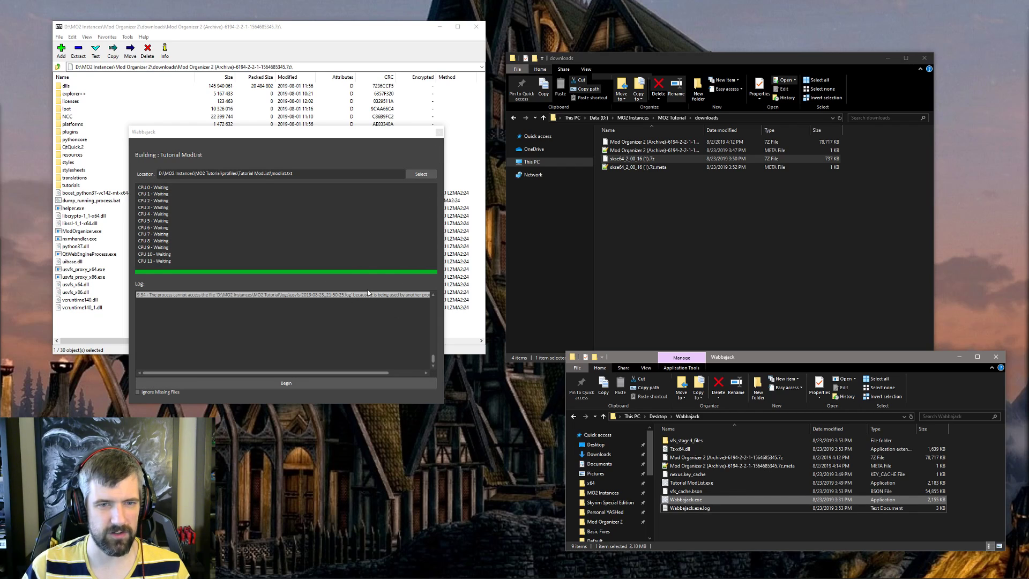
click(336, 383)
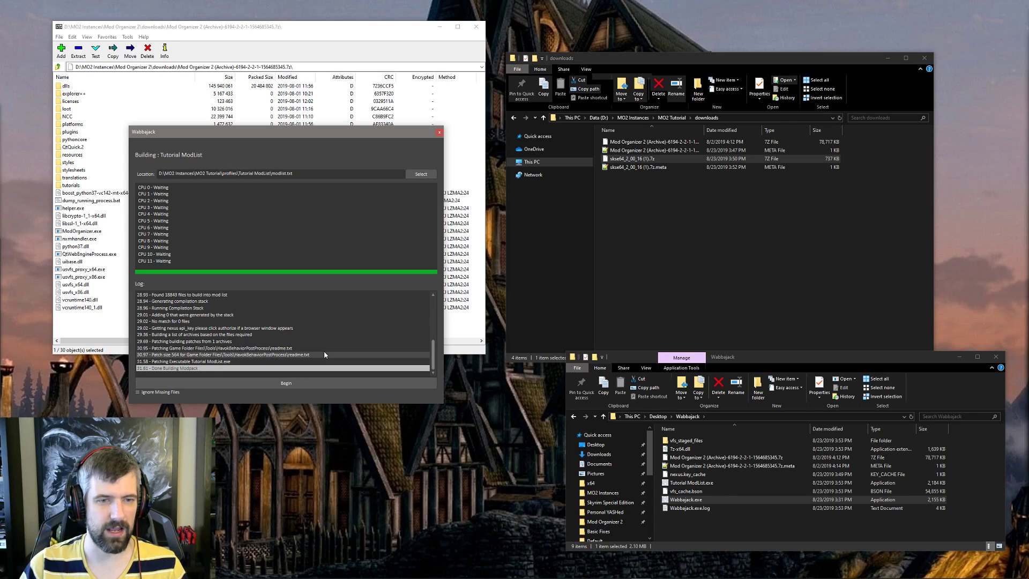
scroll(323, 351, up, 10)
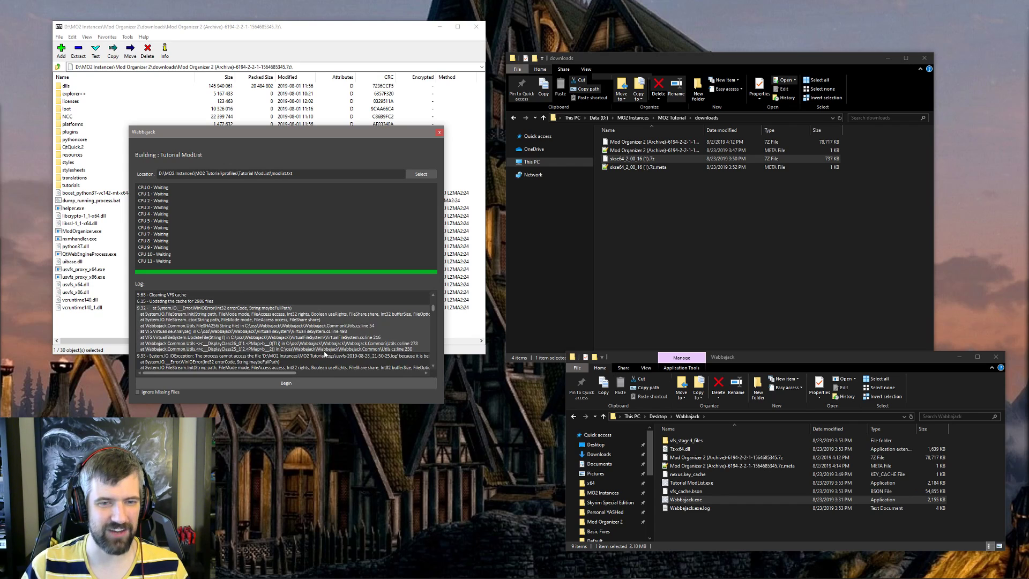
scroll(323, 352, down, 10)
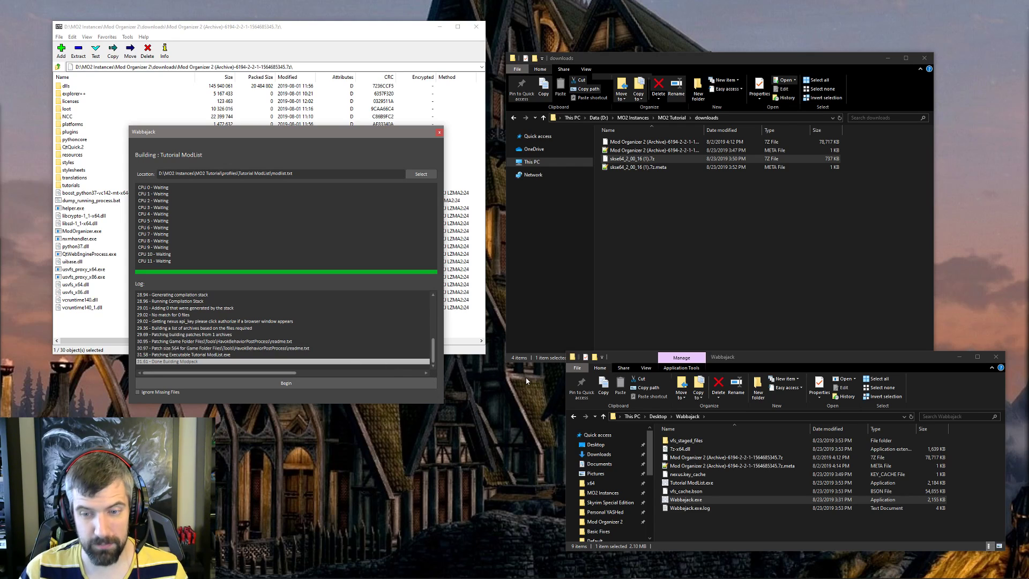
Restart Wabbajack, load modlist.txt from the Tutorial ModList profile and build the modlist
click(439, 132)
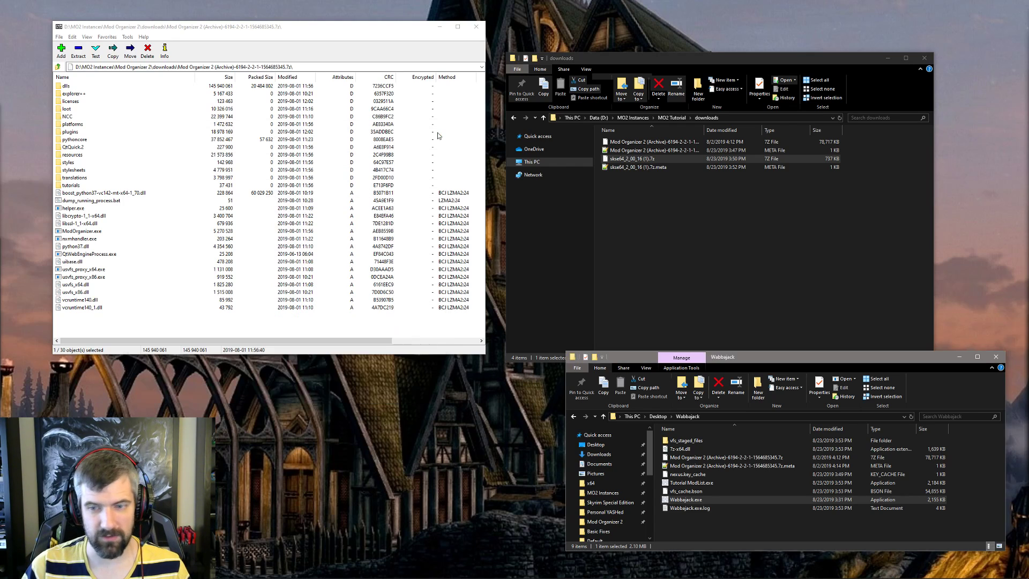
double_click(699, 501)
click(326, 88)
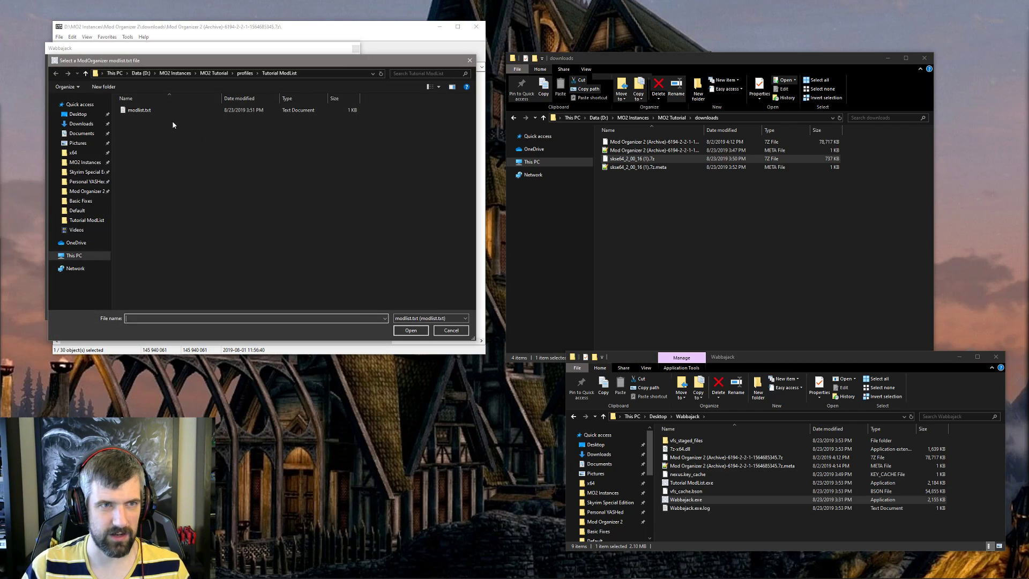
double_click(161, 110)
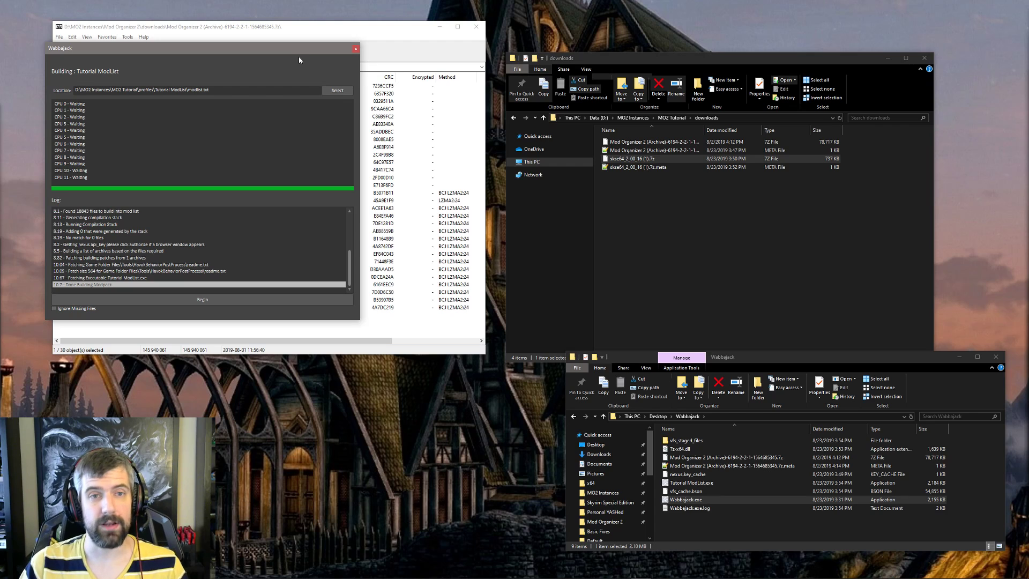
drag(301, 51, 393, 197)
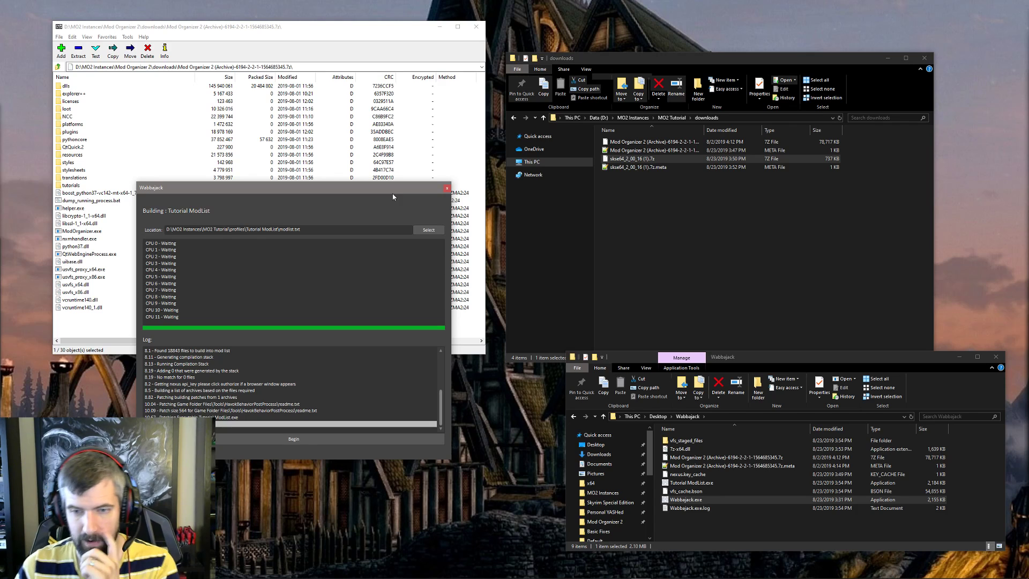
Close Wabbajack and relaunch Mod Organizer from the MO2 Tutorial folder in MO2 Instances
click(642, 275)
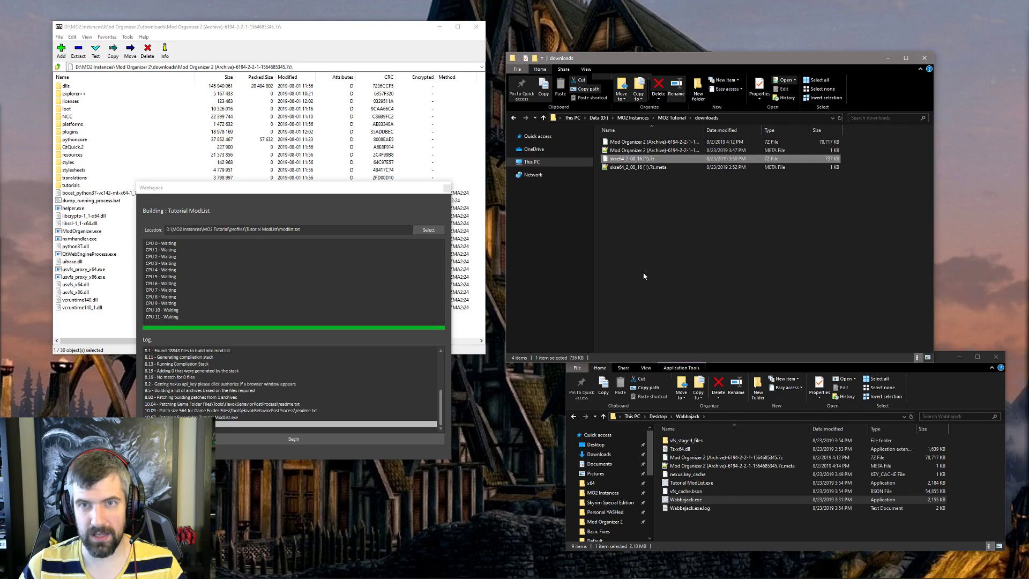
click(674, 117)
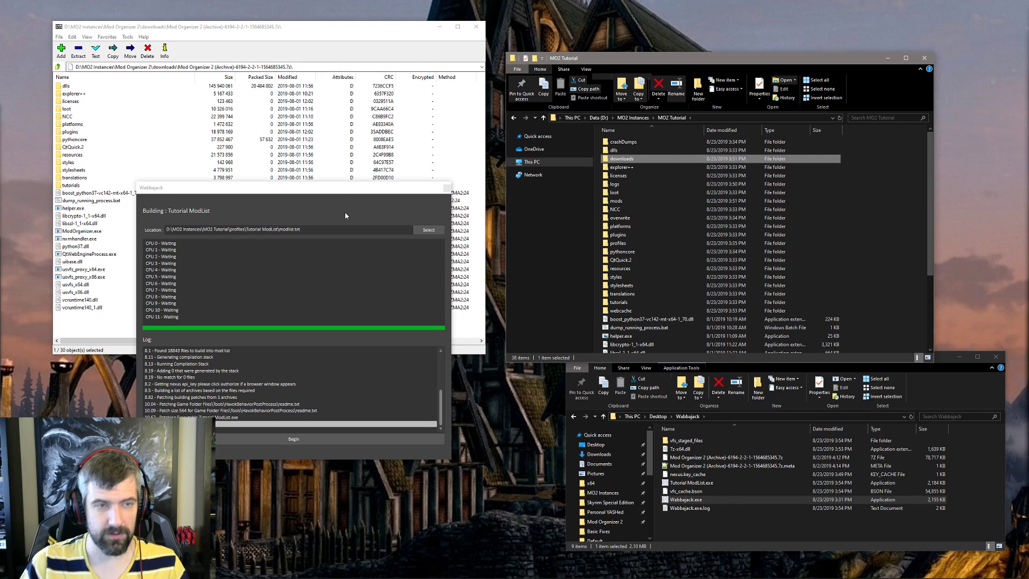
click(446, 188)
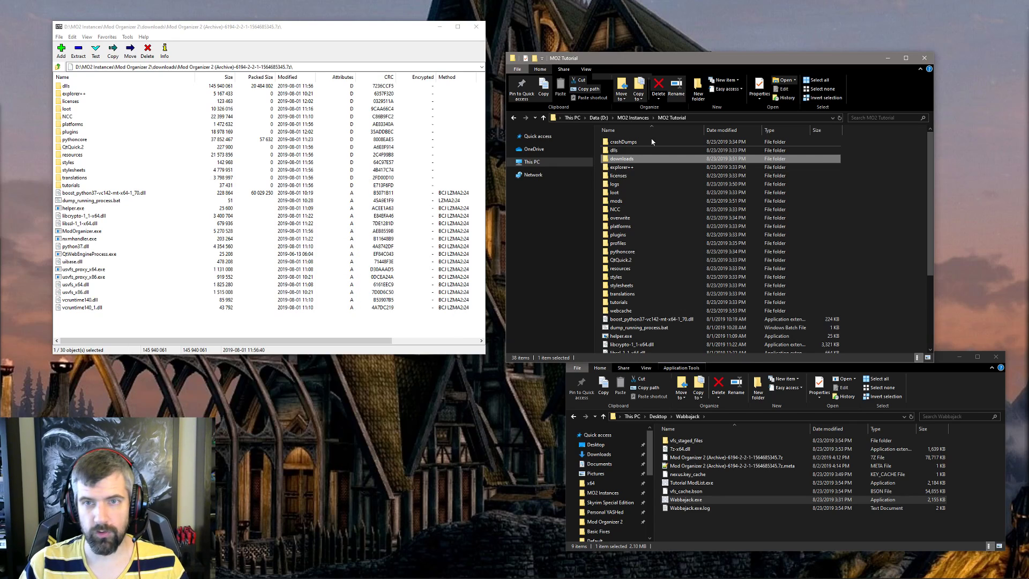
click(630, 117)
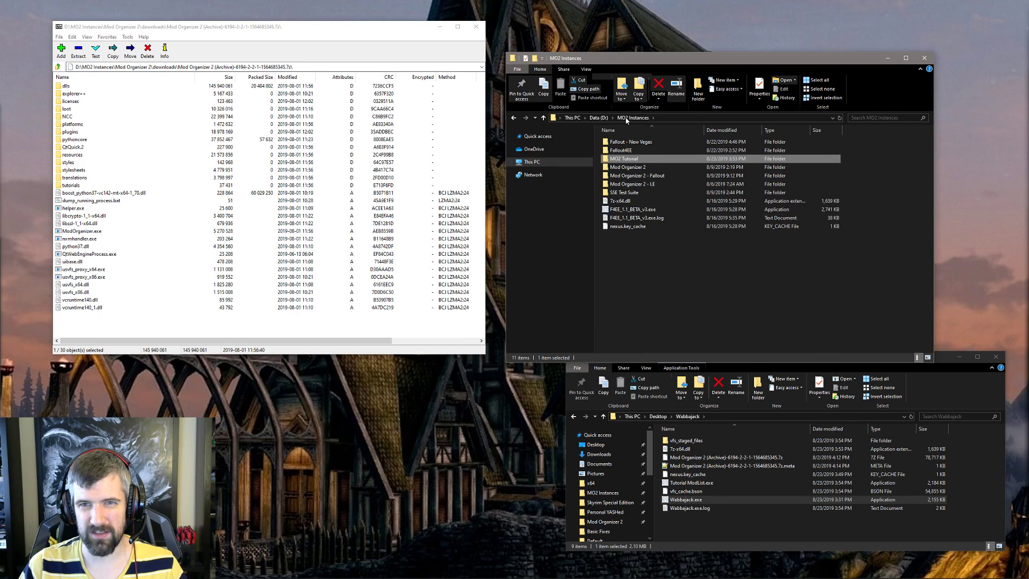
double_click(630, 160)
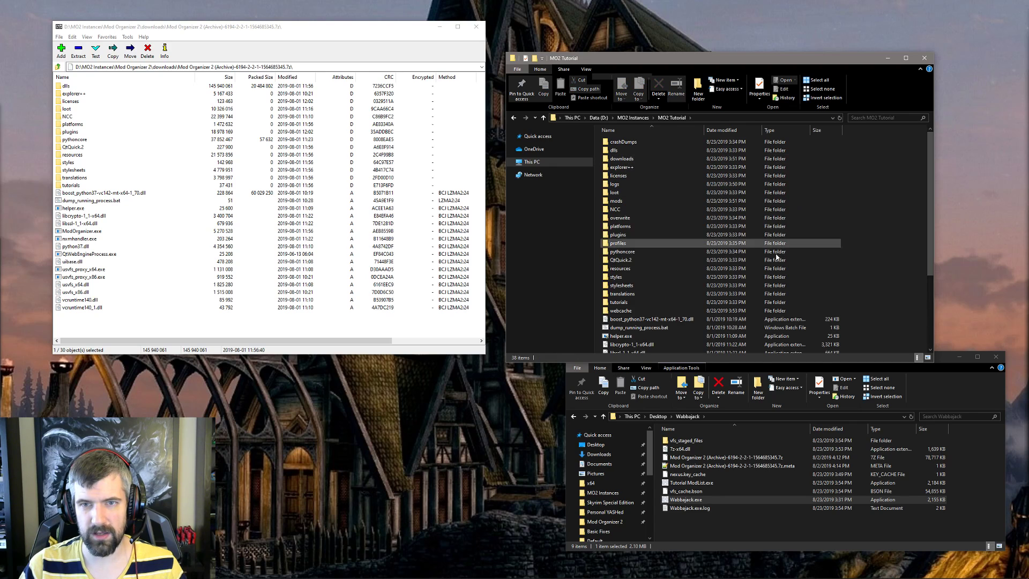
scroll(658, 279, down, 4)
double_click(630, 264)
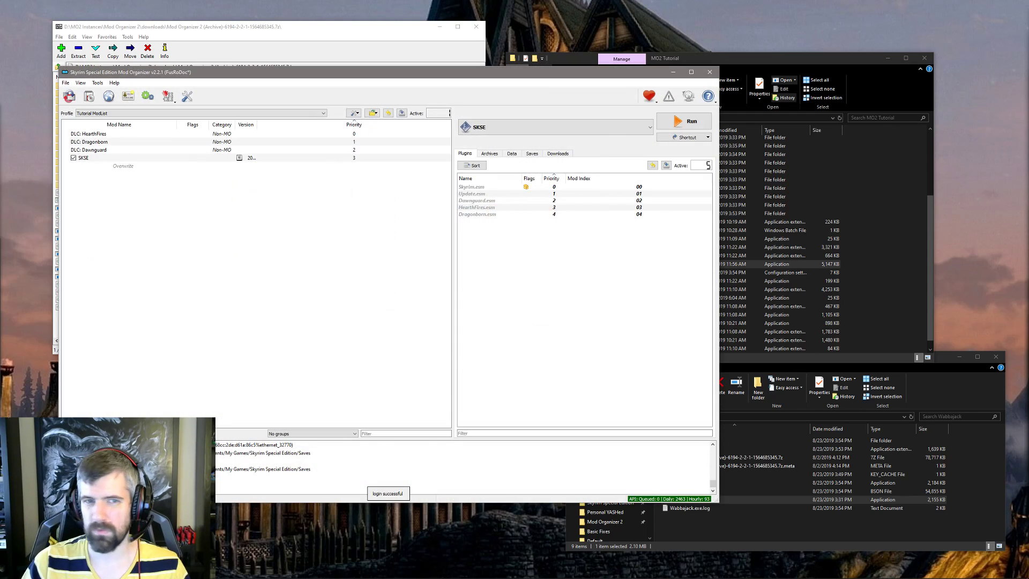
Install DynamicEquipmentManagerSSE-21937-3-0-1 from the Mod Organizer downloads under its suggested name and enable the mod
click(557, 153)
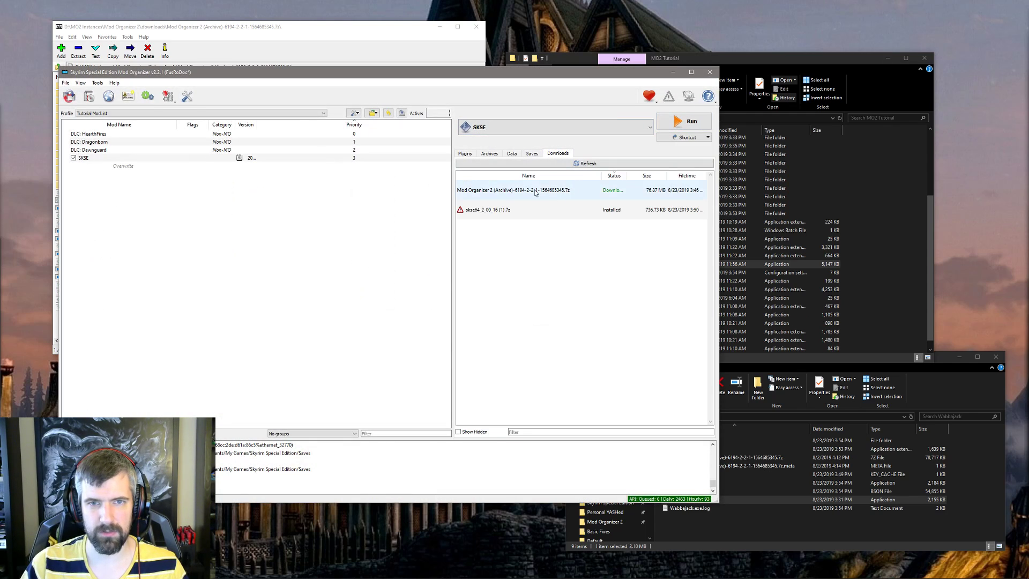
drag(387, 71, 494, 71)
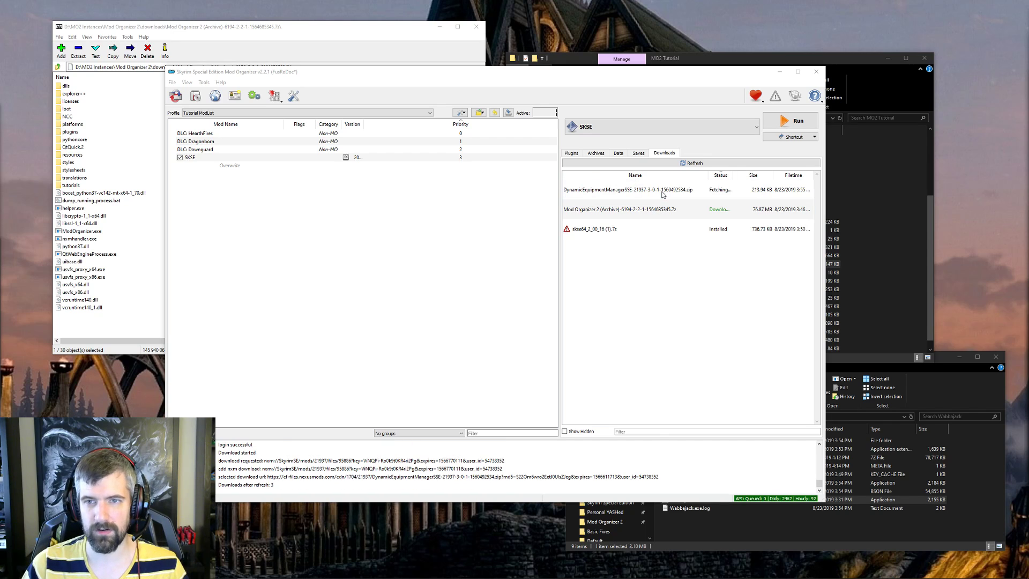
double_click(663, 194)
click(523, 300)
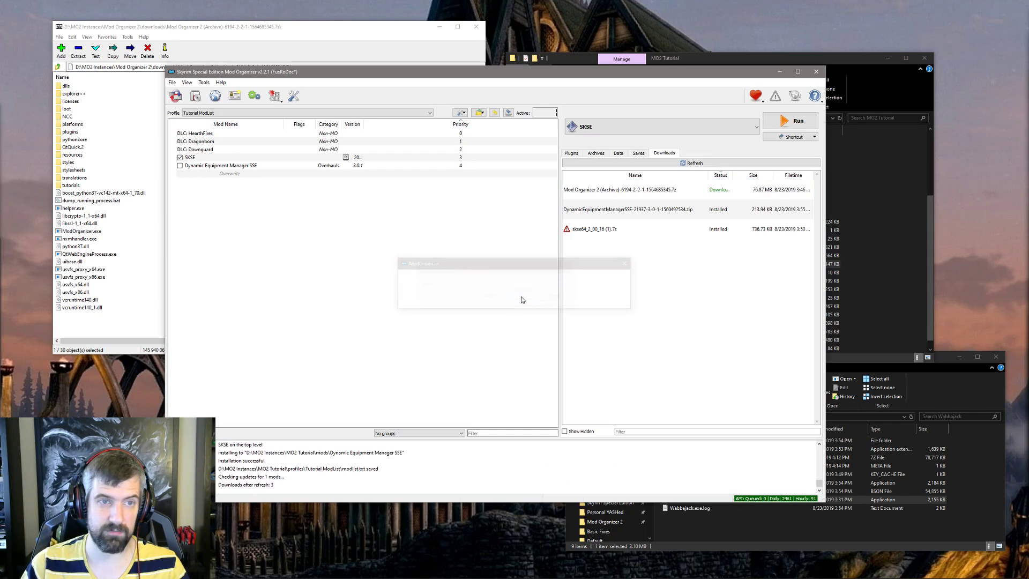
click(180, 165)
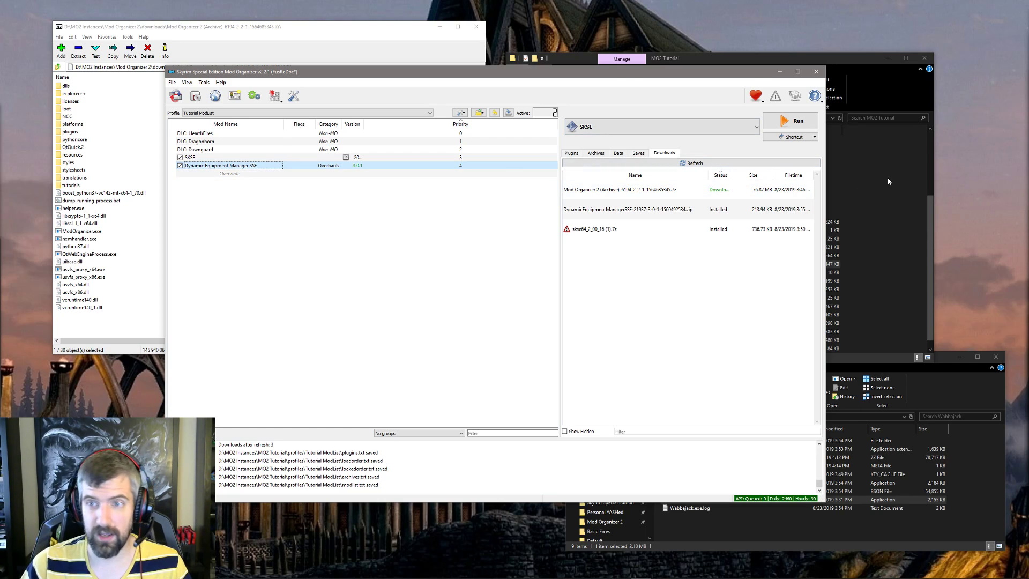
Open the DynamicEquipmentManagerSSE .meta file from the downloads folder in Notepad++ and examine its gameName, modID and fileID entries
click(673, 58)
scroll(673, 161, up, 3)
double_click(643, 156)
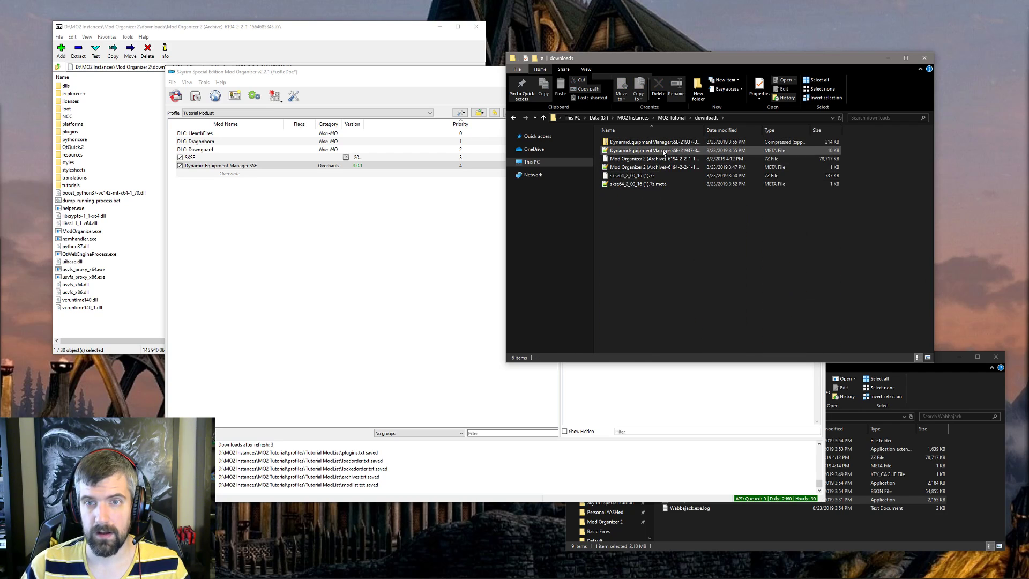
right_click(662, 150)
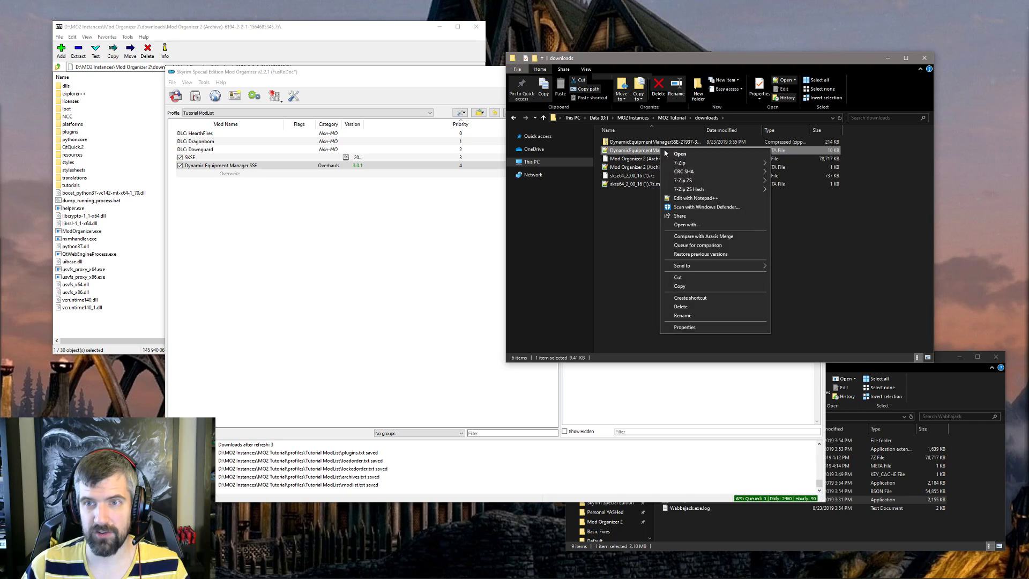
click(705, 199)
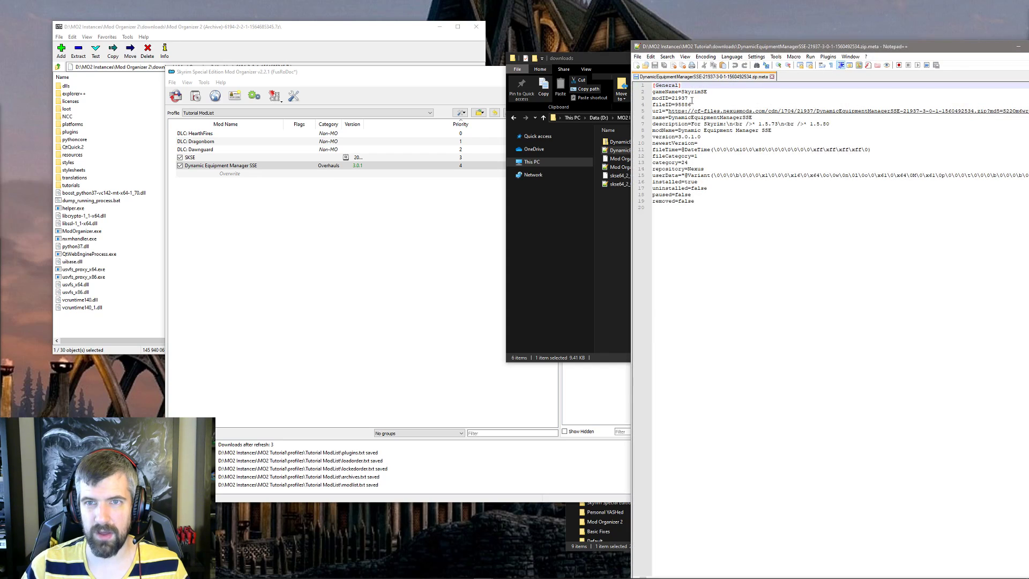
click(683, 104)
key(Up)
key(Up)
click(677, 104)
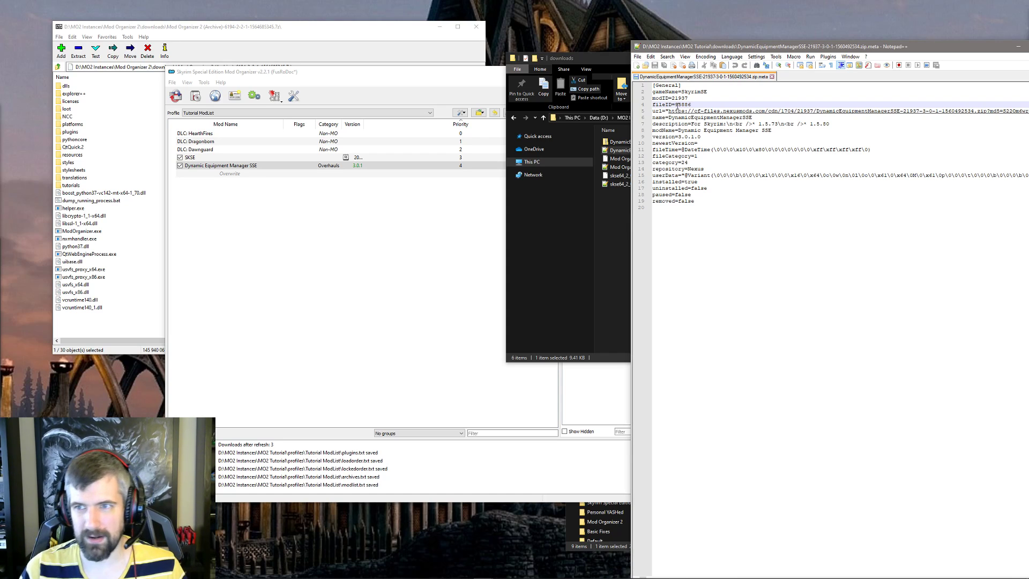
Open the Dynamic Equipment Manager SSE mod's folder in Explorer, and expand the SKSE folder in its Mod Organizer file tree
click(406, 222)
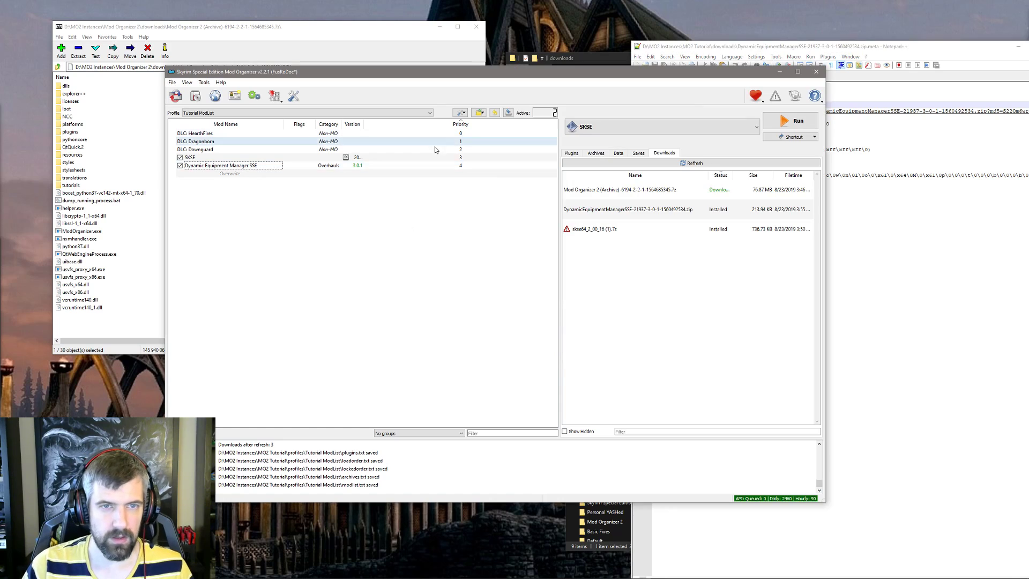
right_click(250, 167)
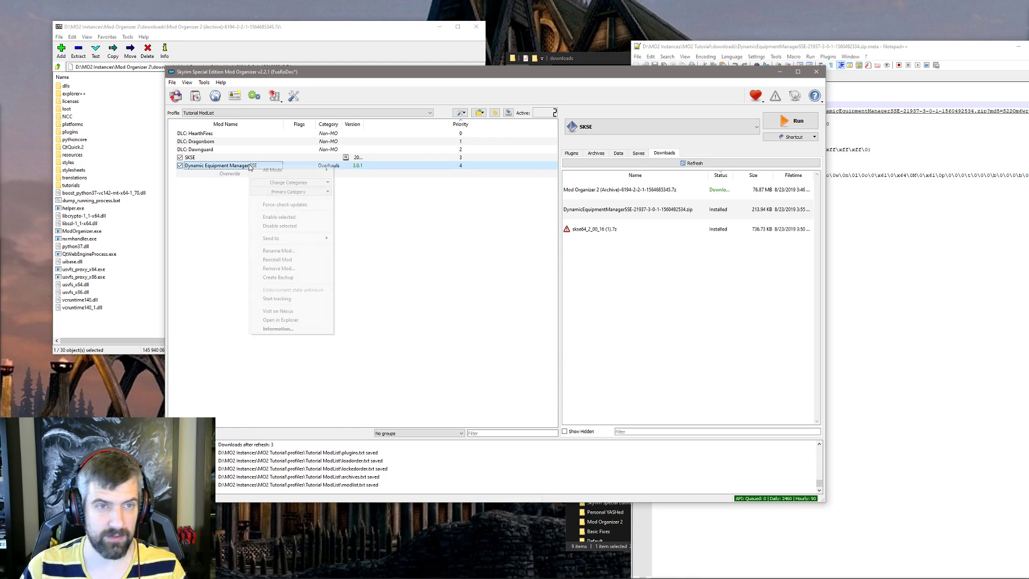
click(303, 322)
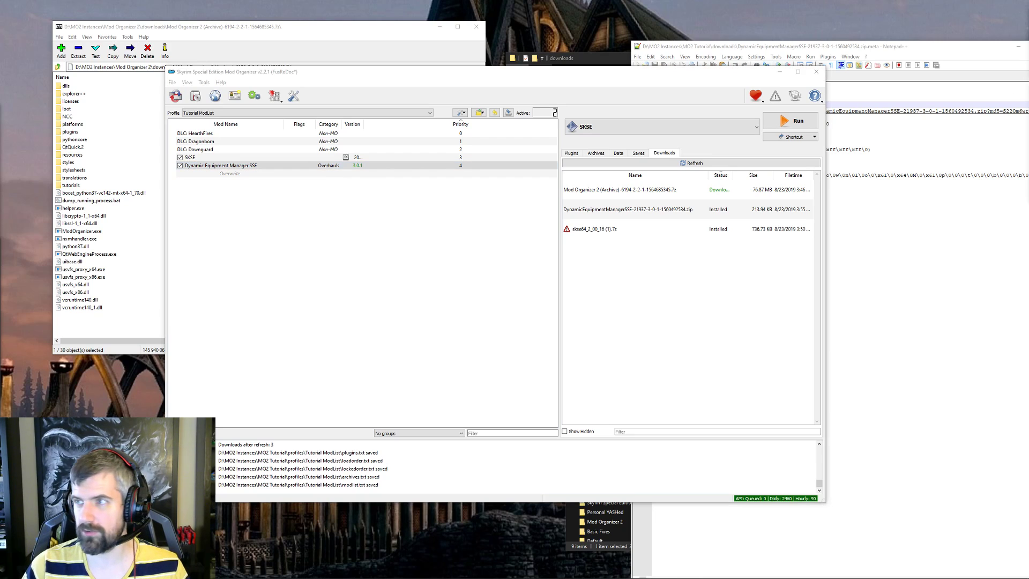
click(274, 165)
double_click(274, 165)
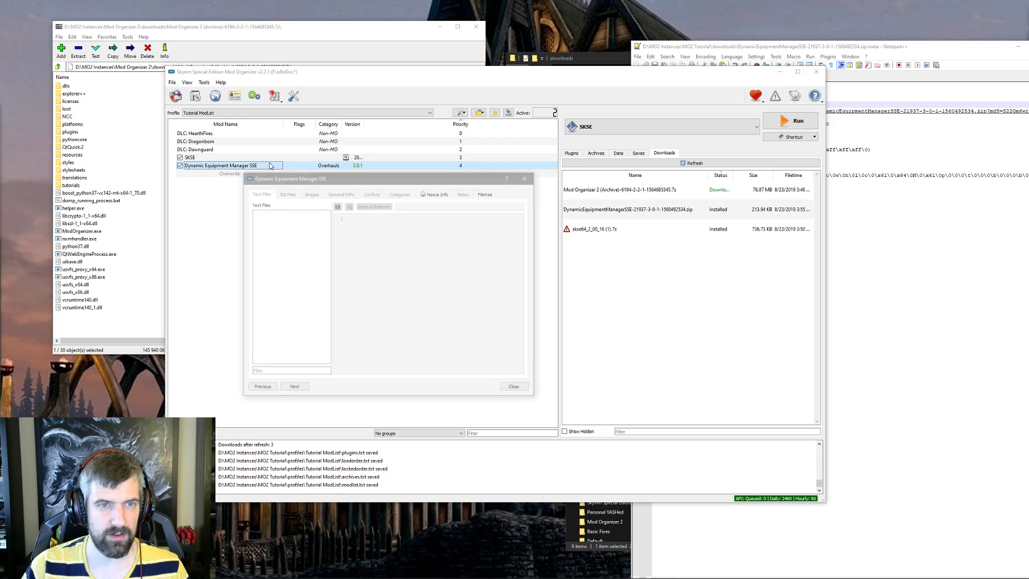
click(487, 192)
click(255, 226)
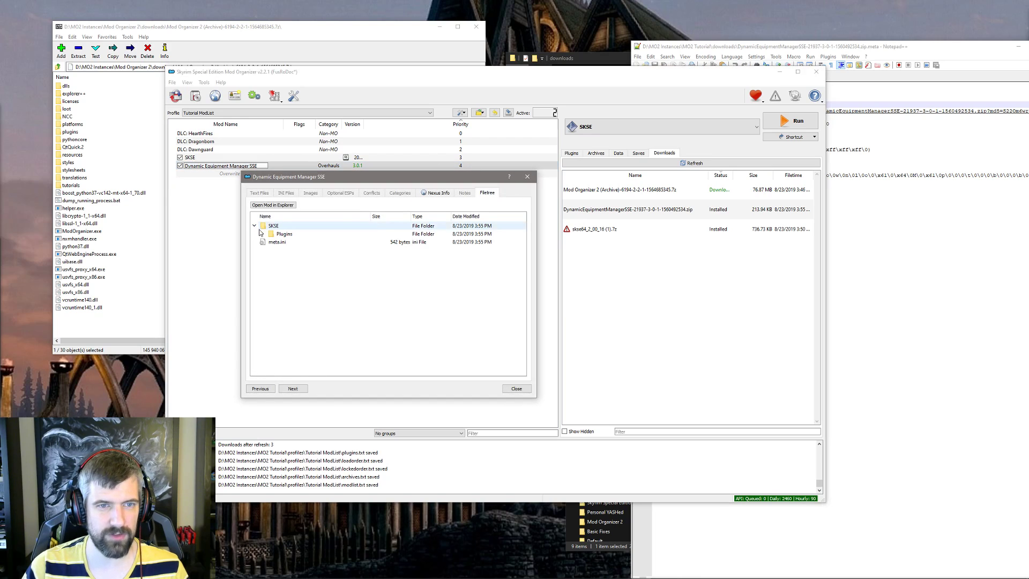
Open DynamicEquipmentManagerSSE.json from the mod's SKSE Plugins folder, set manageHelmet to false, save it, and close the editor and mod details
click(263, 234)
right_click(303, 250)
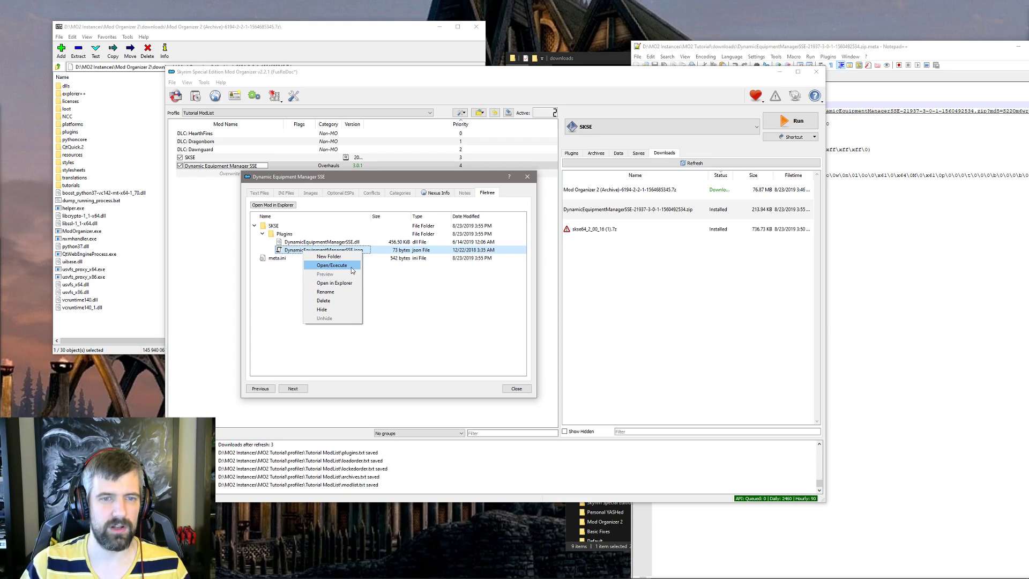
click(351, 266)
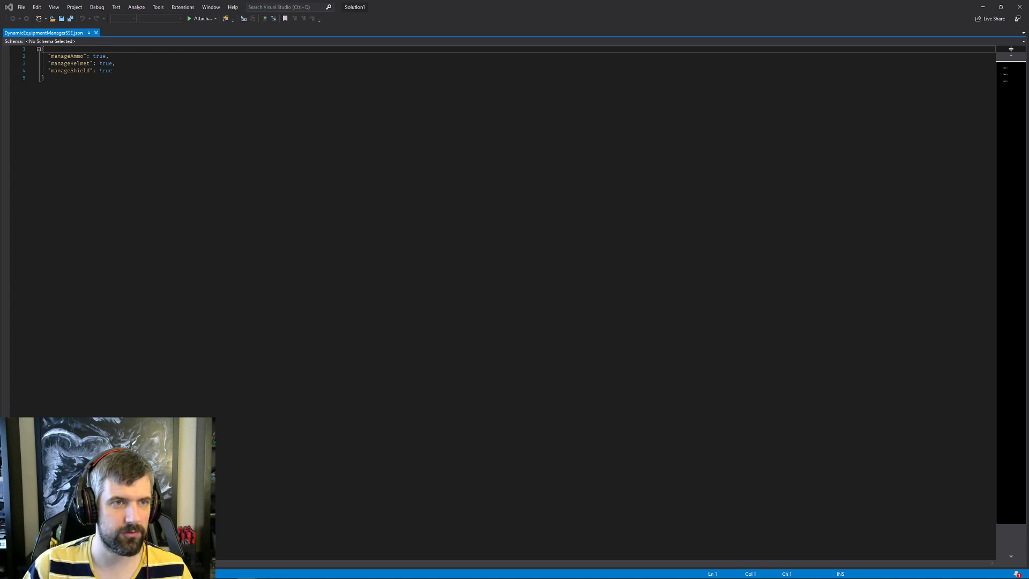
double_click(105, 63)
text(false)
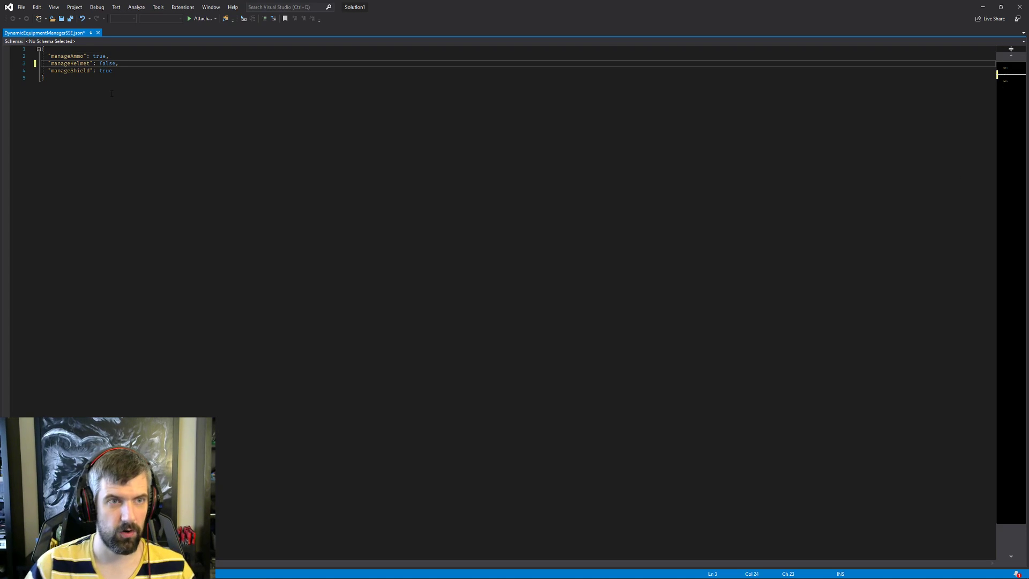
key(ctrl+s)
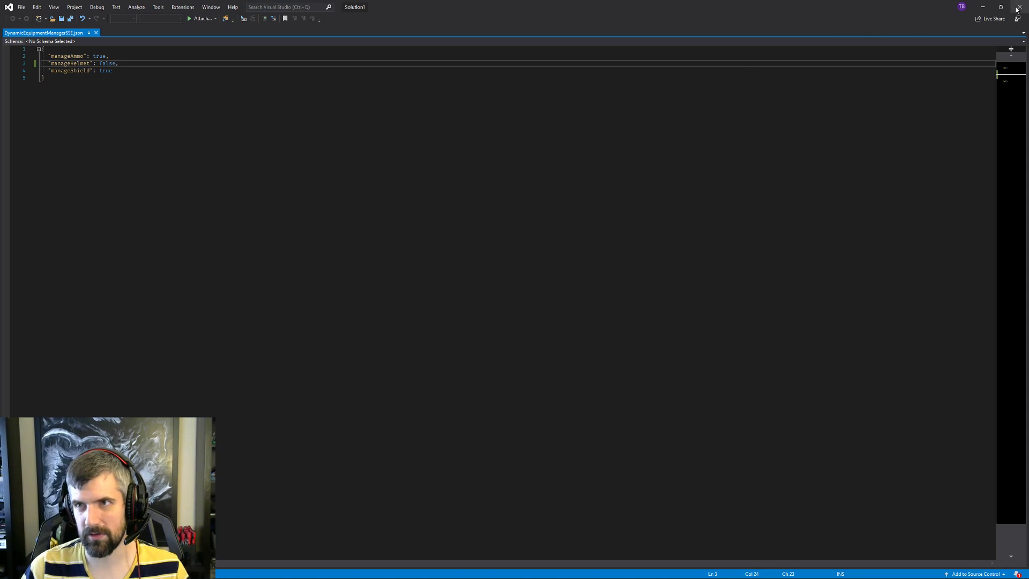
click(1019, 7)
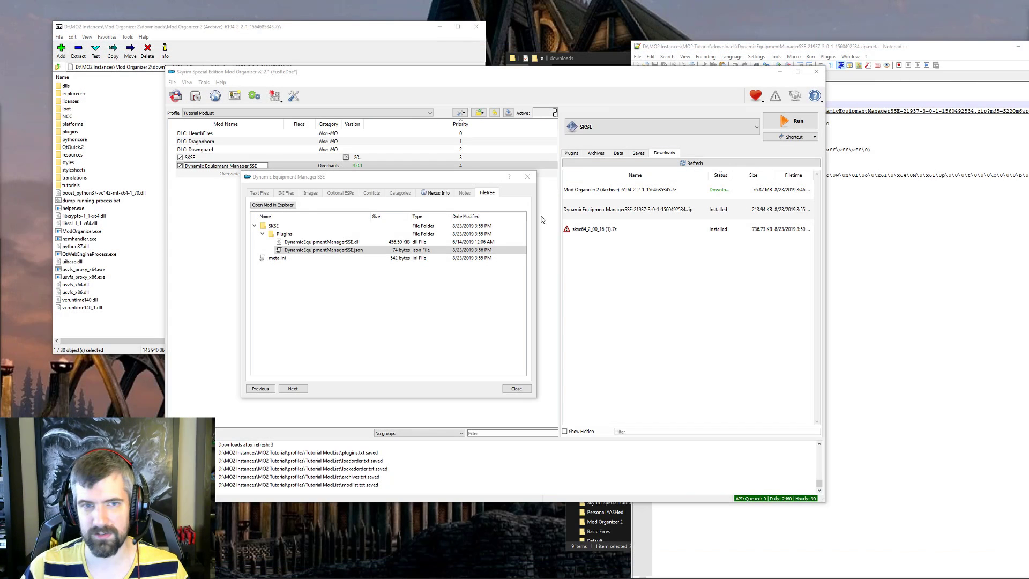
click(516, 388)
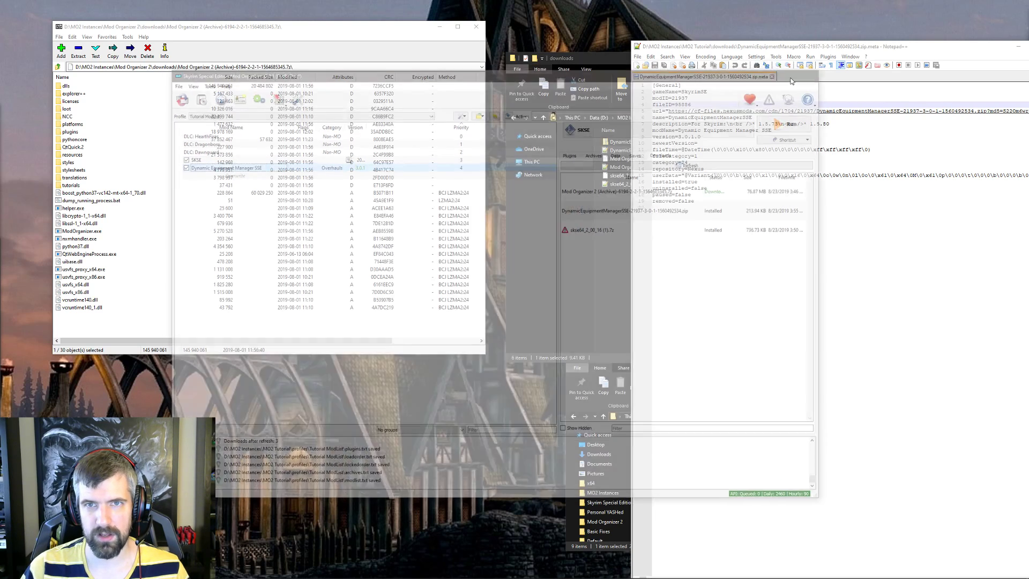
Launch Wabbajack from its desktop folder and build the modpack from the Tutorial ModList profile's modlist.txt
click(610, 60)
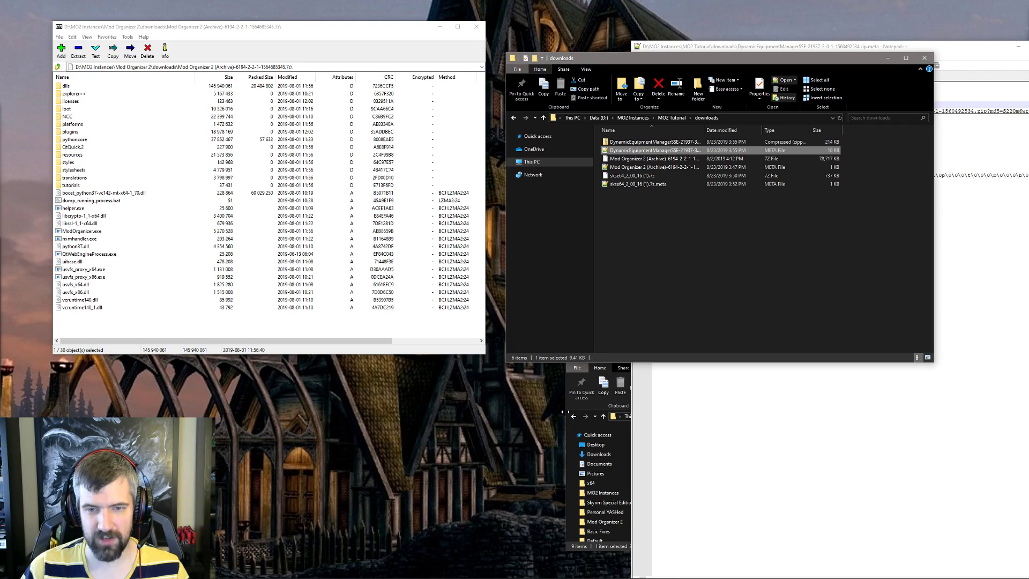
click(720, 501)
double_click(718, 500)
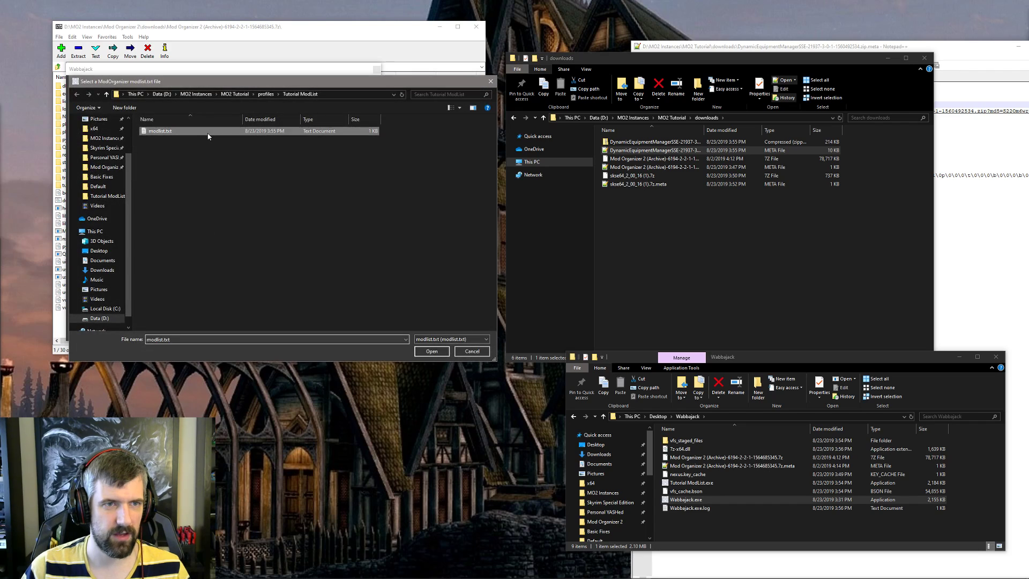
double_click(210, 132)
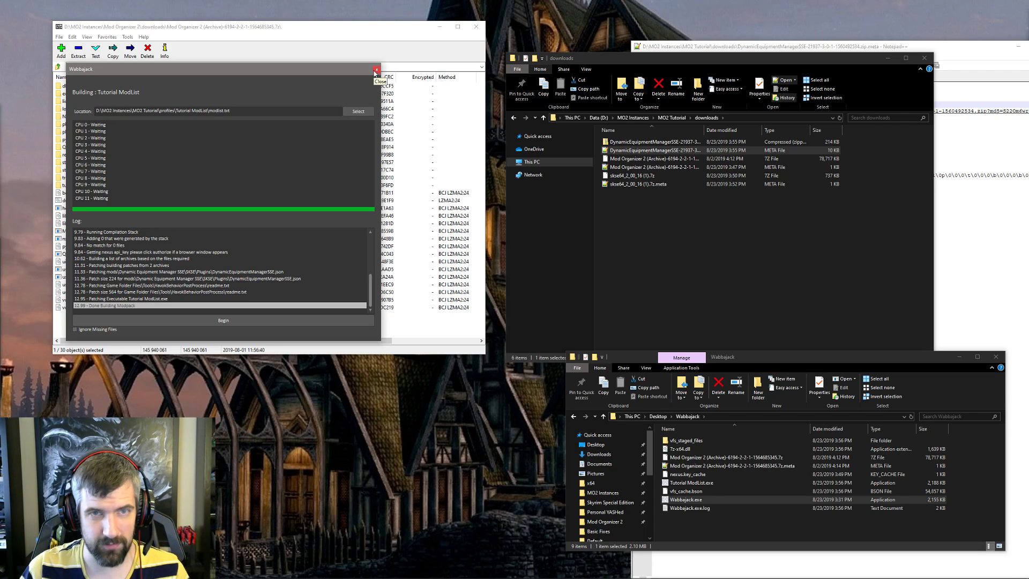
Create a folder named tools in the MO2 Tutorial folder and open it
click(770, 204)
click(671, 117)
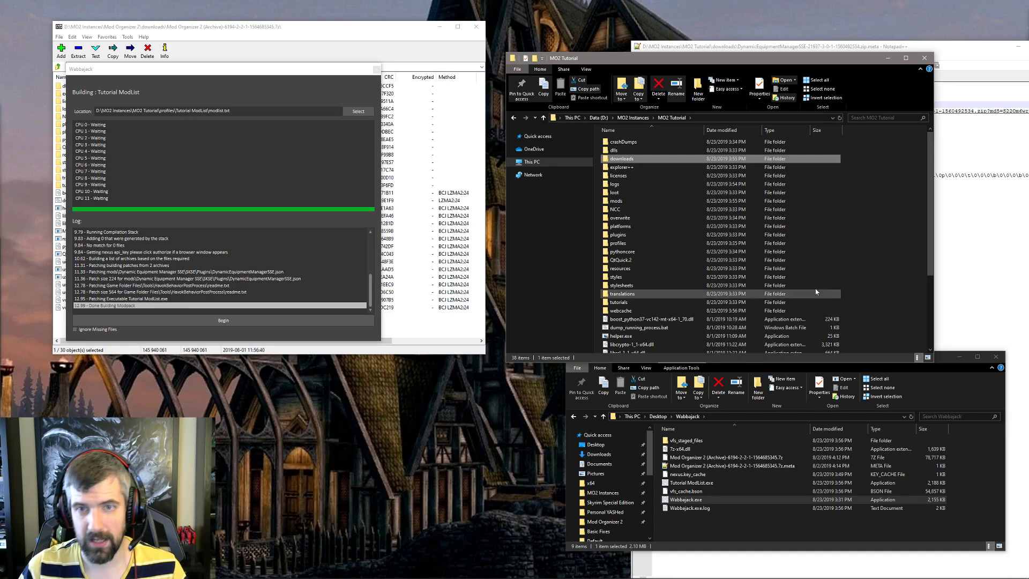
scroll(852, 318, down, 4)
scroll(878, 264, up, 4)
right_click(893, 269)
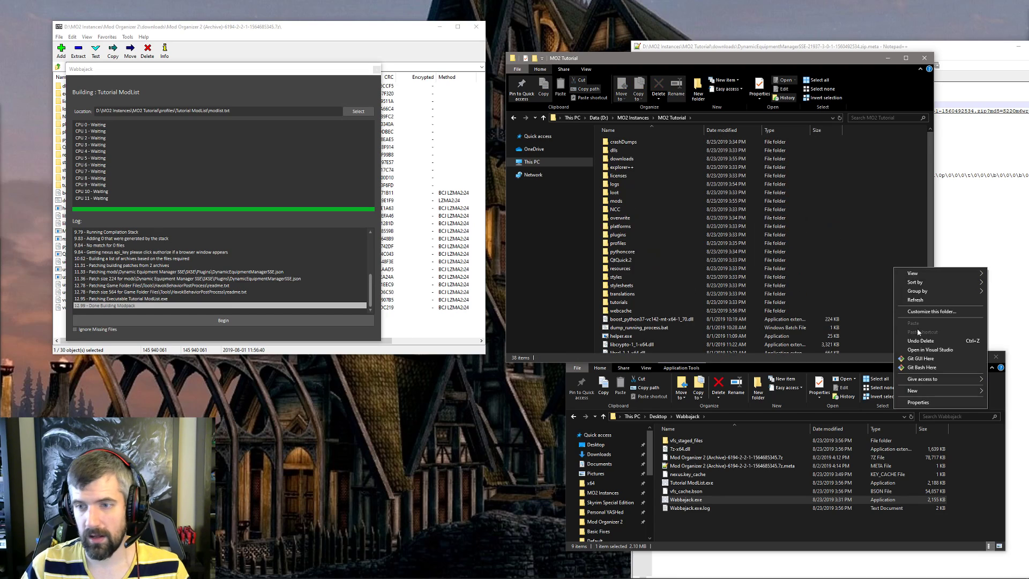
mouse_move(914, 391)
click(850, 395)
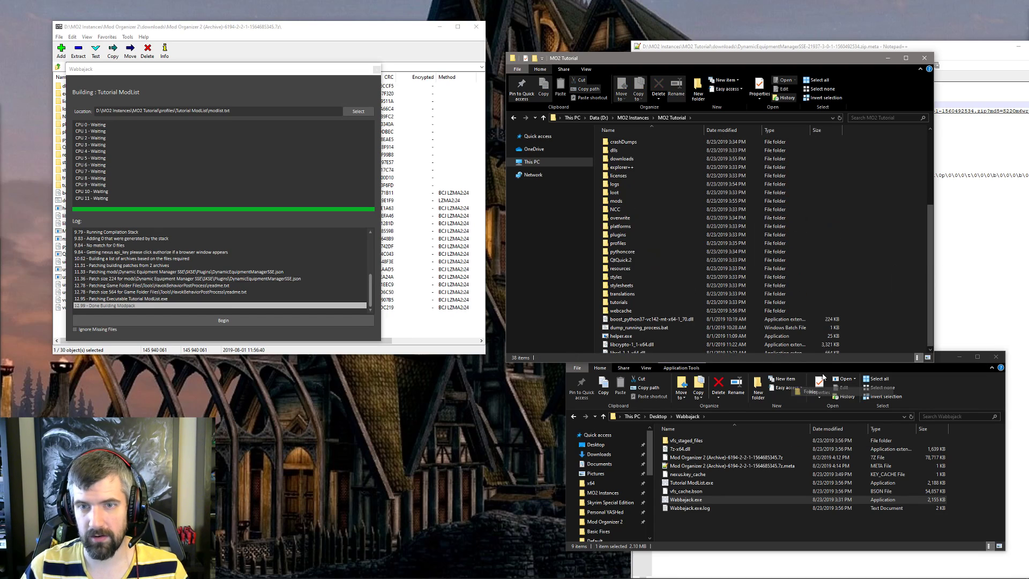
text(tools)
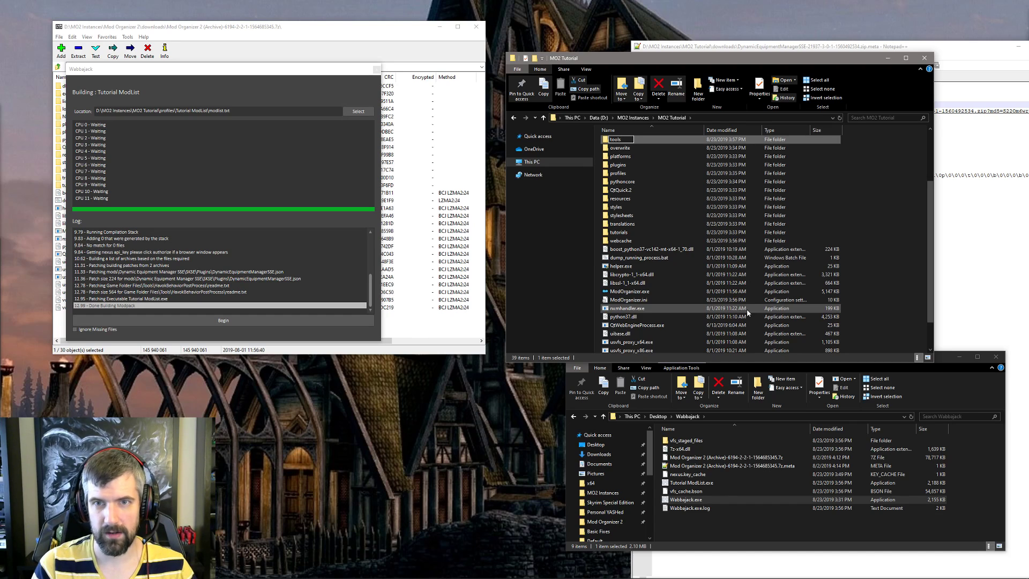
key(Return)
key(Return)
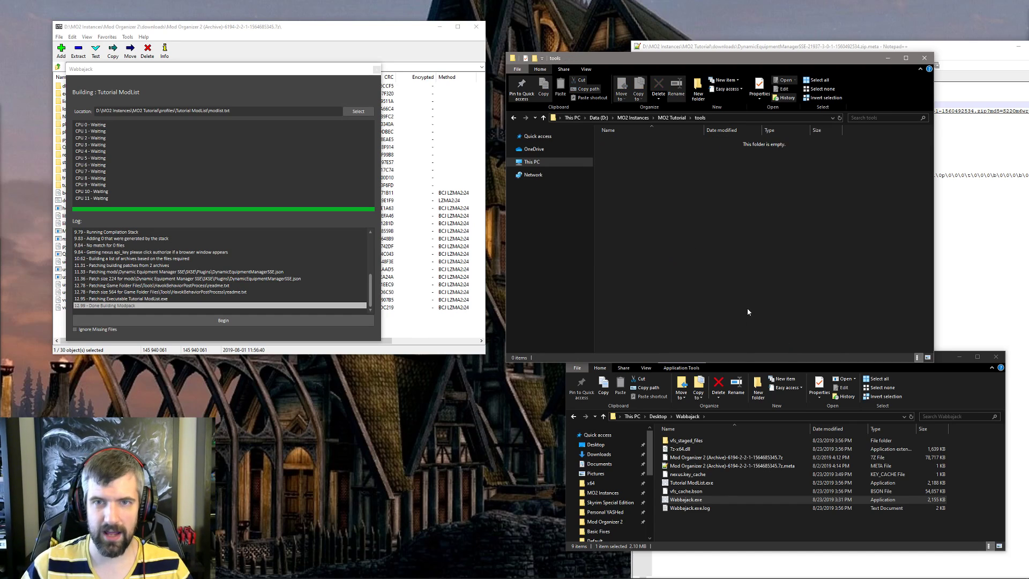
Create a folder named xEdit inside the tools folder
right_click(748, 312)
mouse_move(814, 429)
click(856, 434)
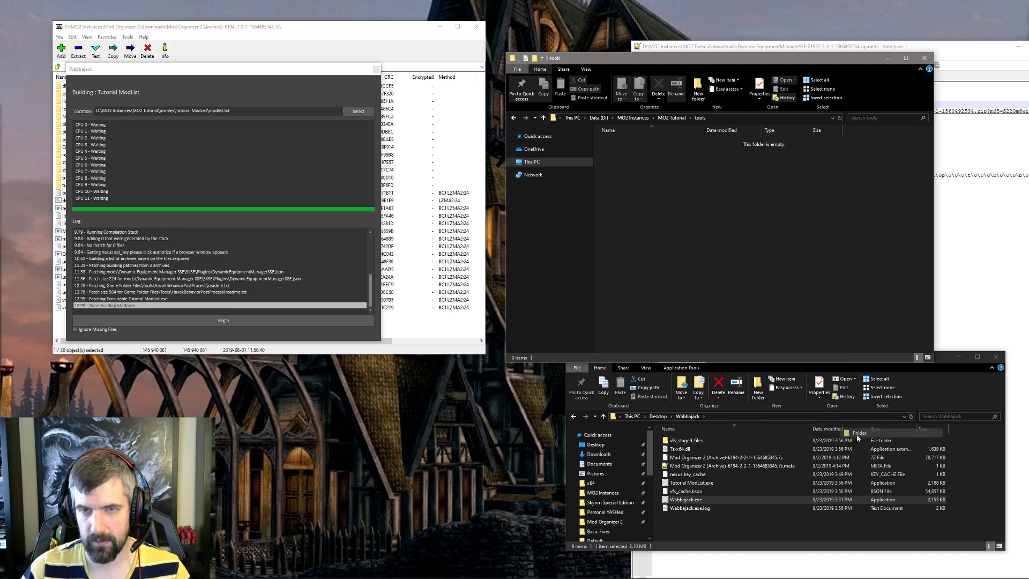
text(xEdit)
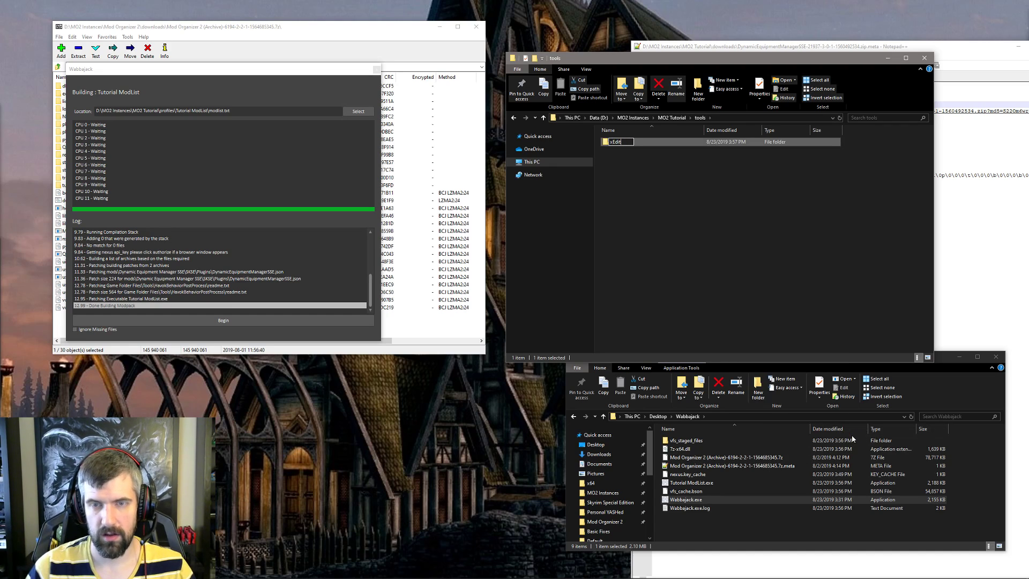
key(Return)
Add a folder named CAO beside the xEdit folder, look inside it and return to tools
right_click(602, 169)
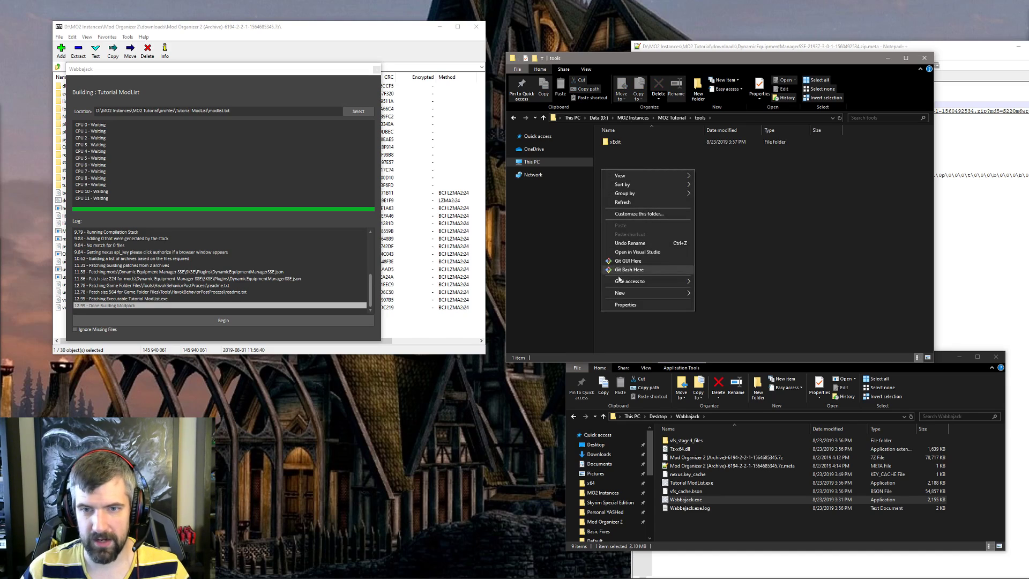
mouse_move(681, 293)
click(719, 292)
text(CAO)
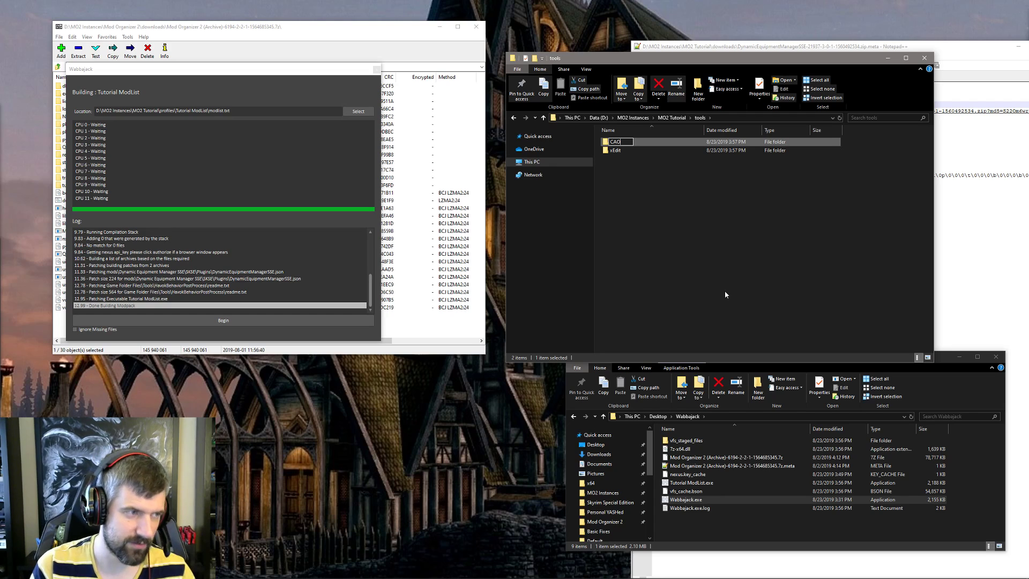
key(Return)
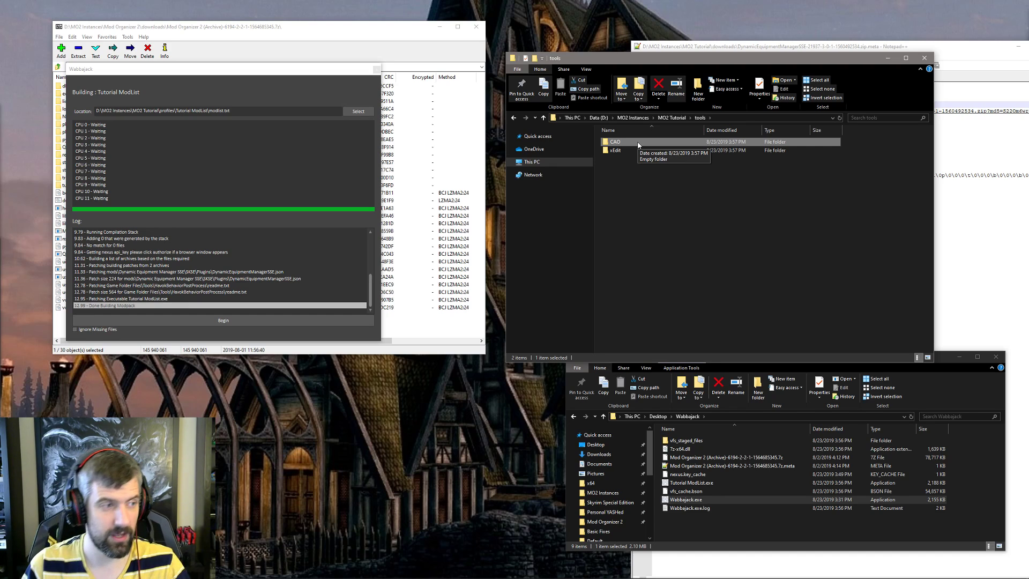
double_click(614, 142)
click(699, 118)
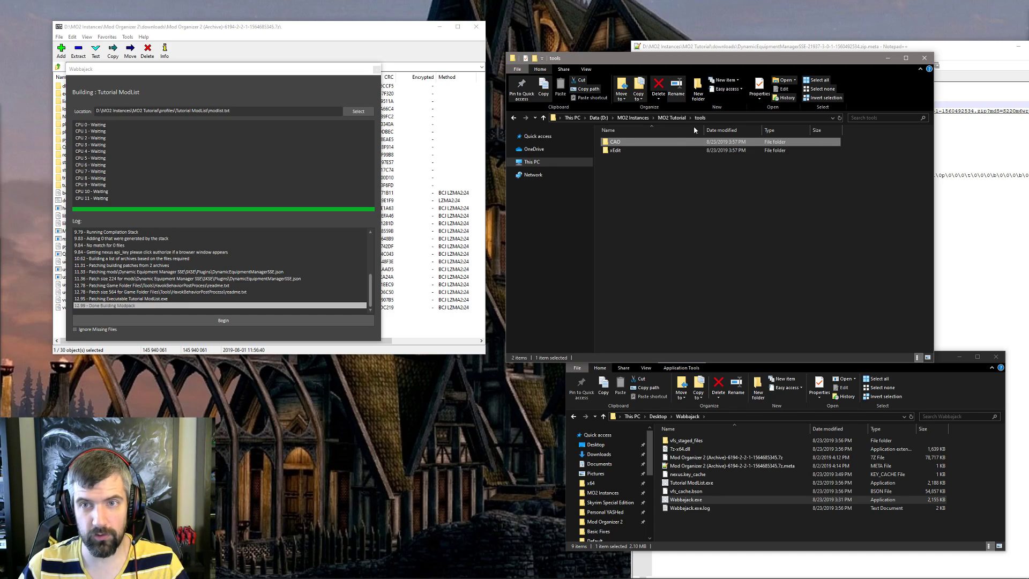
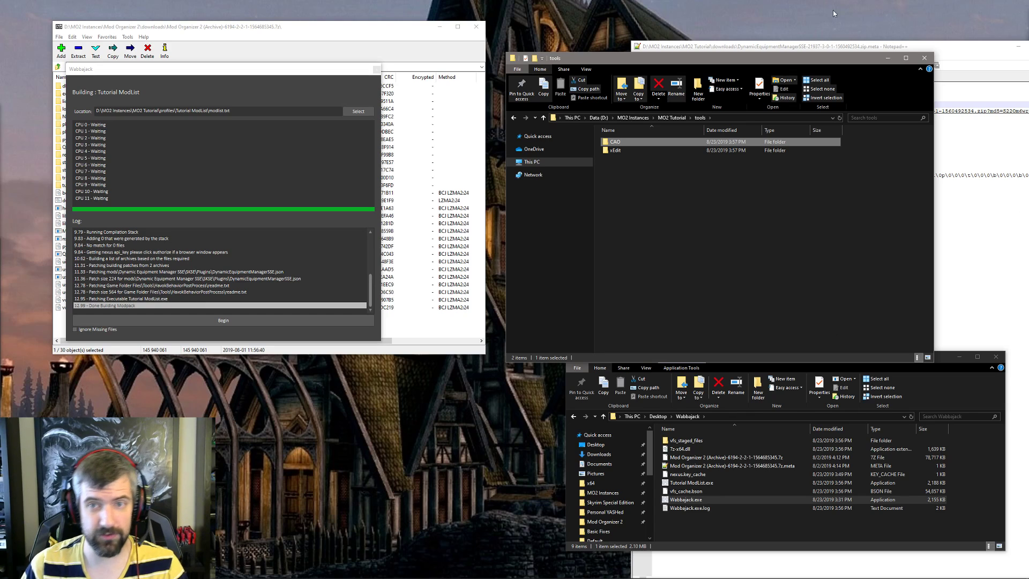
Close Wabbajack and start ModOrganizer.exe from the MO2 Tutorial folder
click(646, 194)
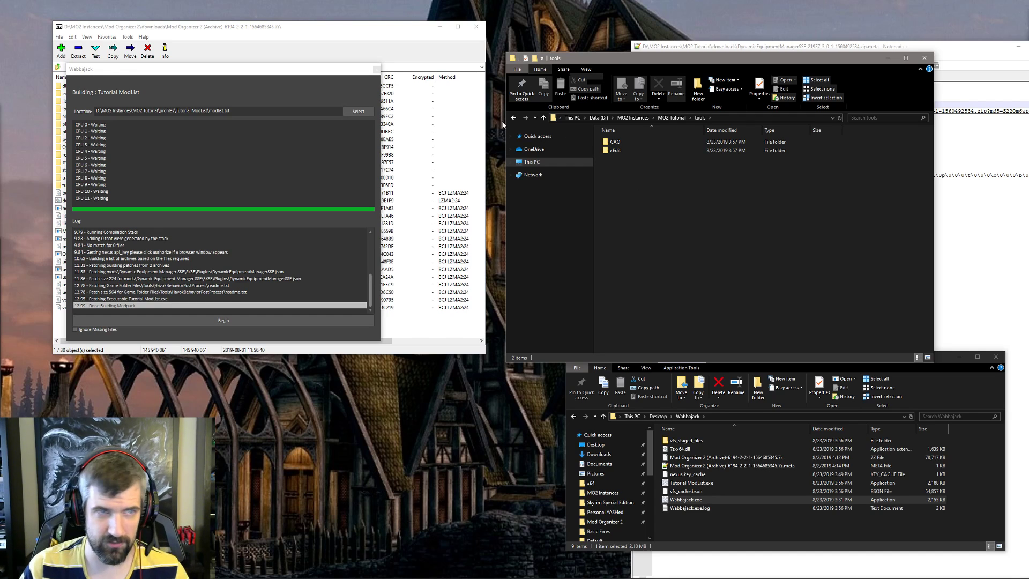
click(376, 70)
click(669, 118)
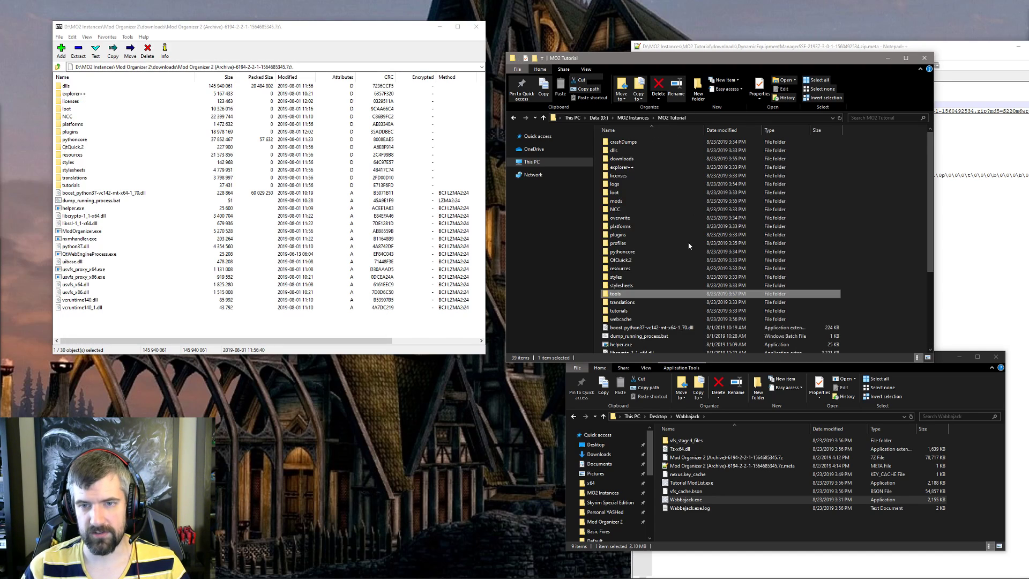
scroll(691, 232, down, 3)
scroll(680, 246, down, 1)
click(668, 260)
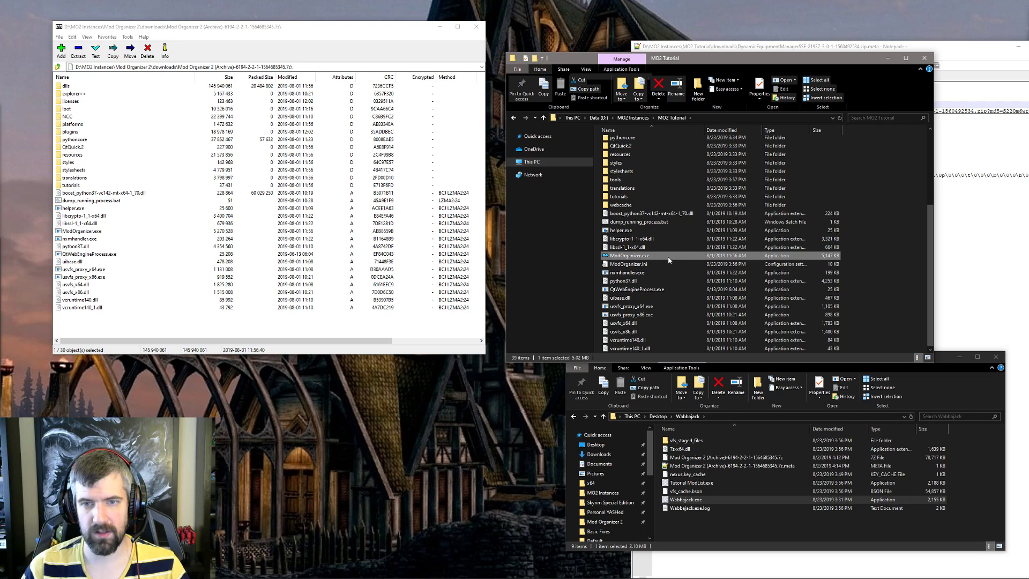
double_click(668, 260)
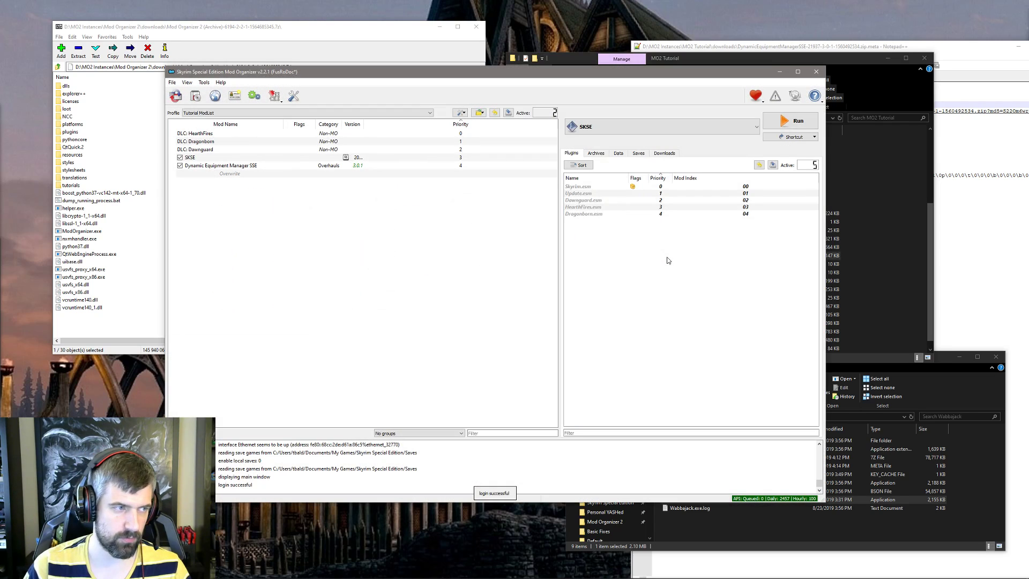
Create an empty mod named My Patch in Mod Organizer and enable it in the mod list
right_click(268, 216)
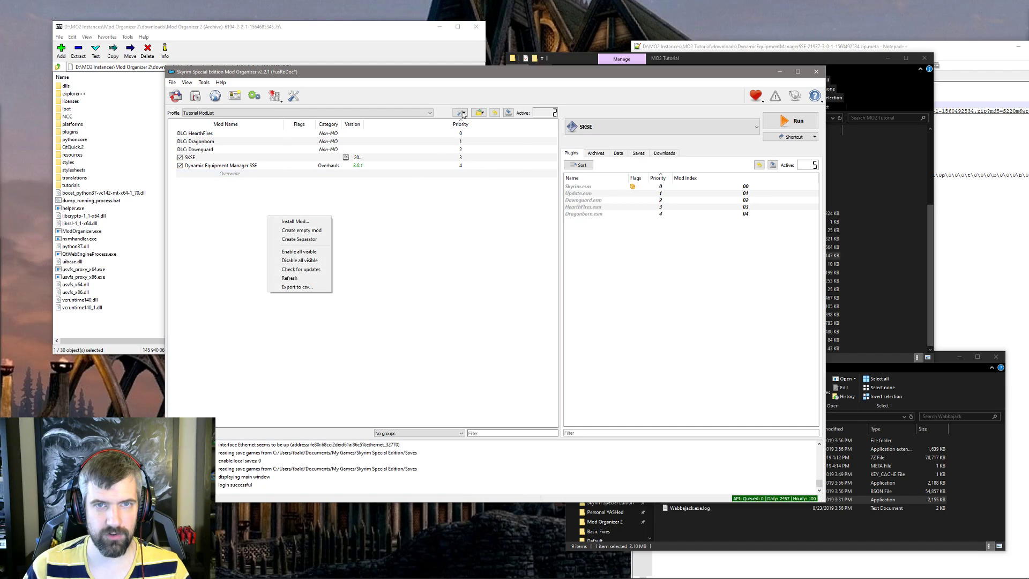
click(460, 113)
click(490, 133)
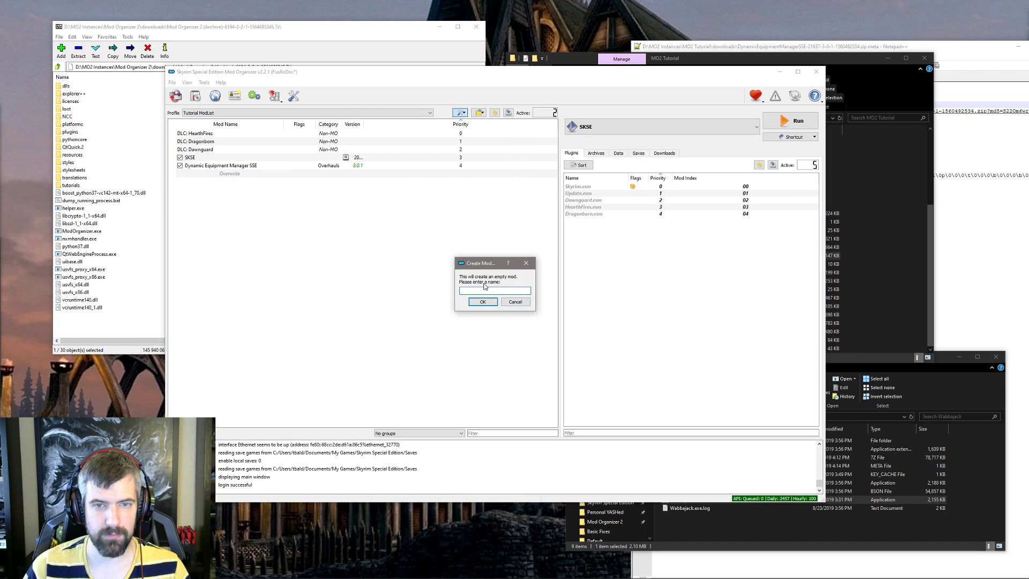
text(My Patch)
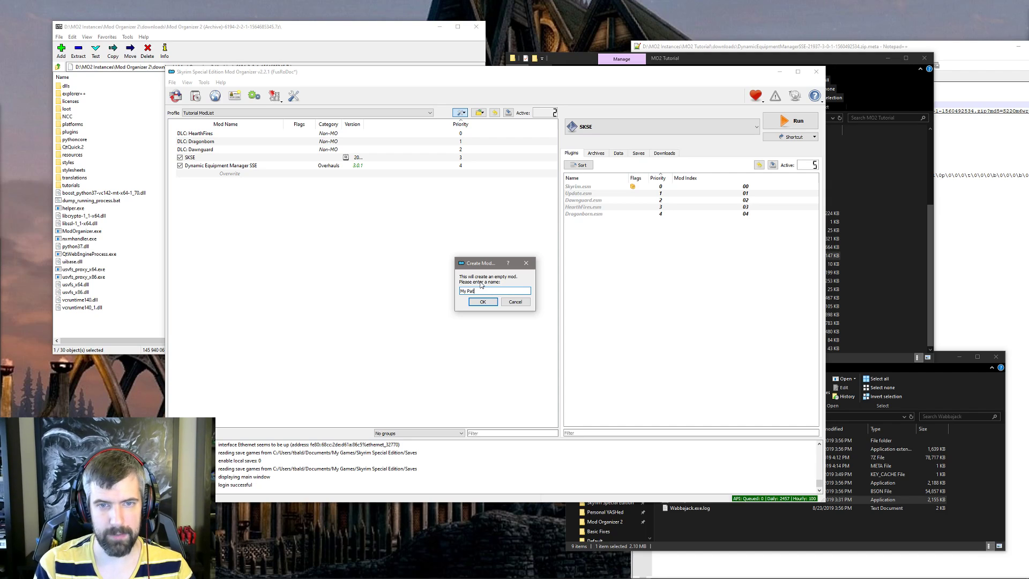
key(Return)
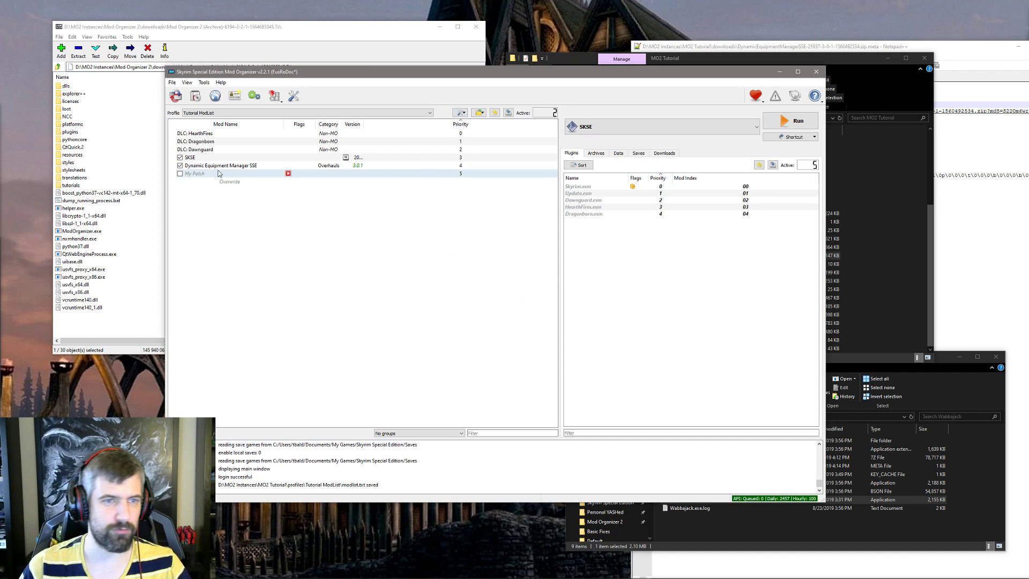
click(181, 174)
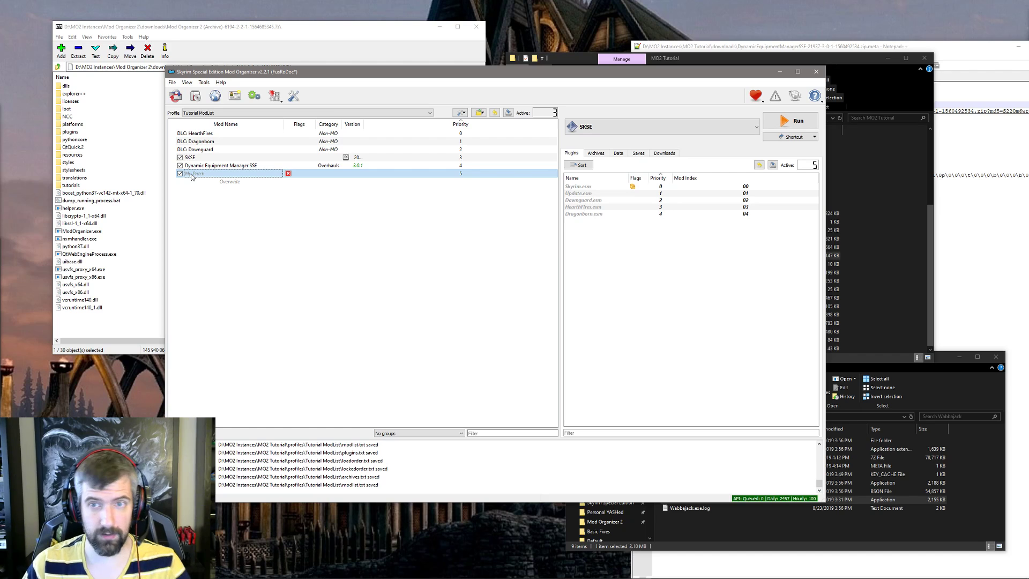
click(896, 159)
scroll(747, 208, up, 4)
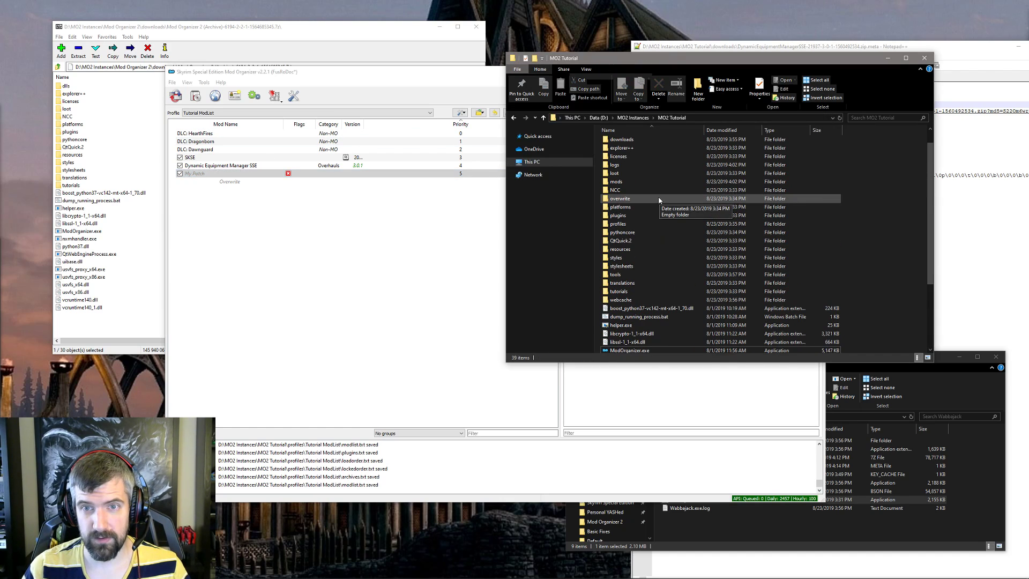
click(703, 48)
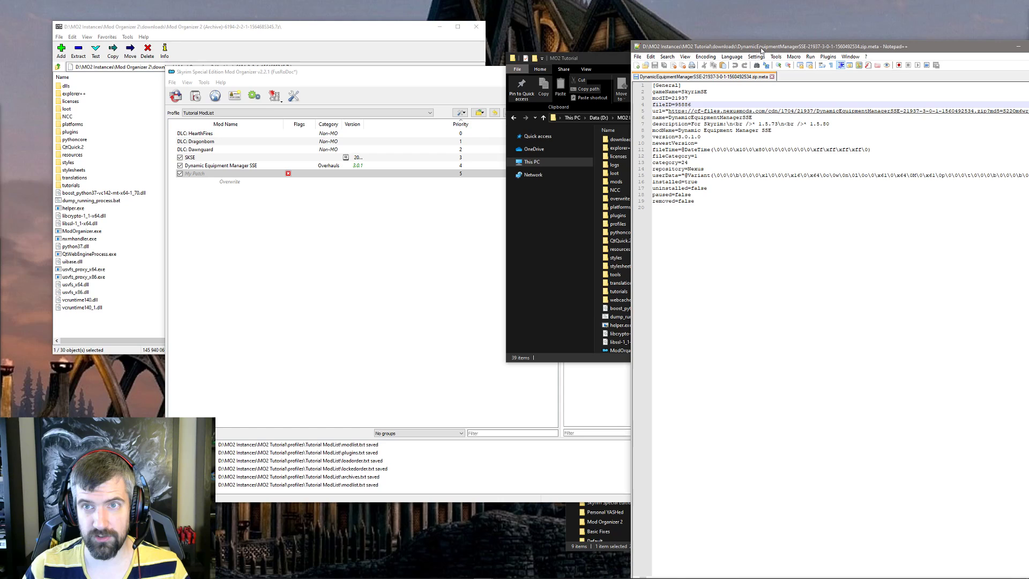
click(610, 176)
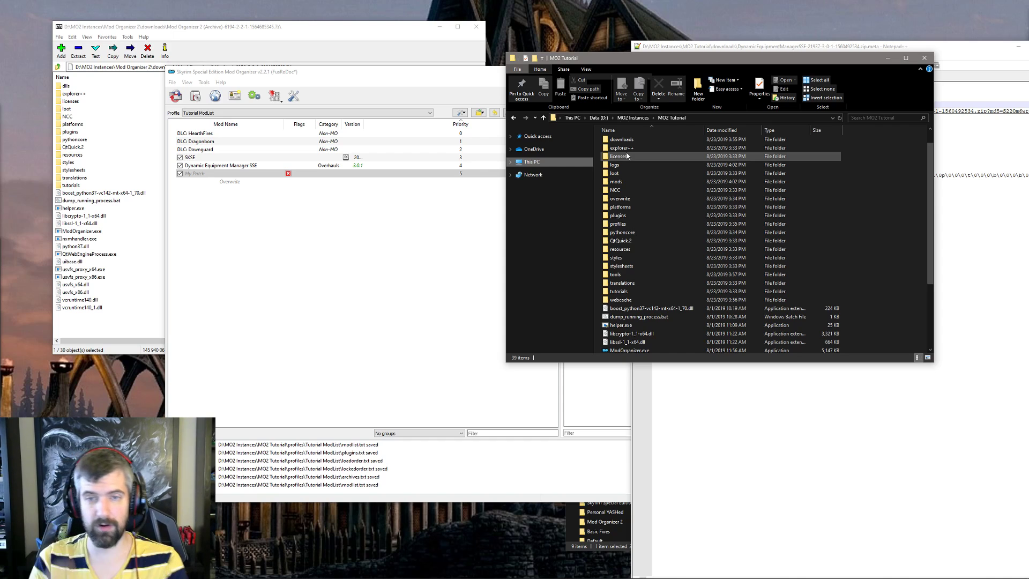
click(744, 413)
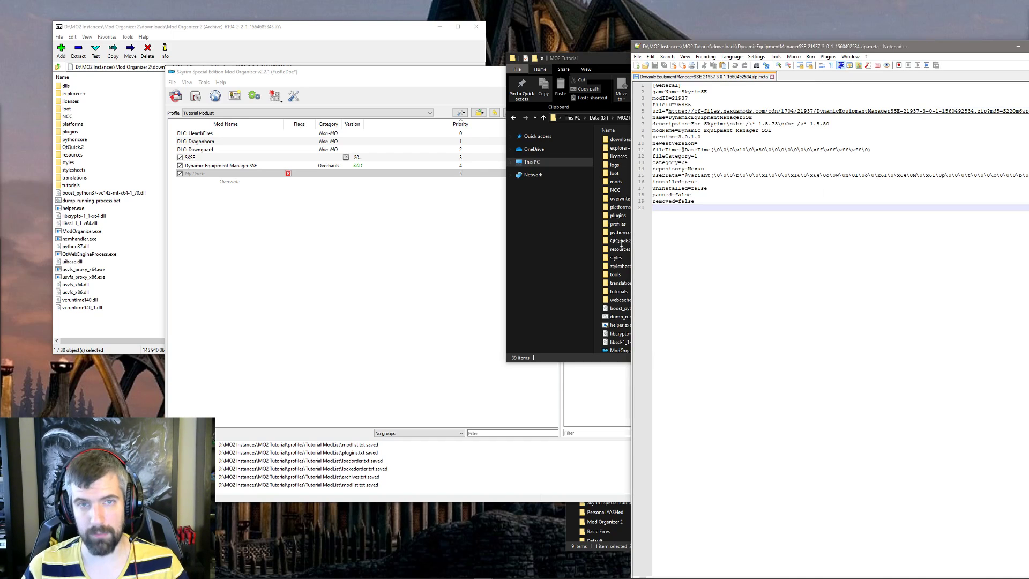
click(297, 208)
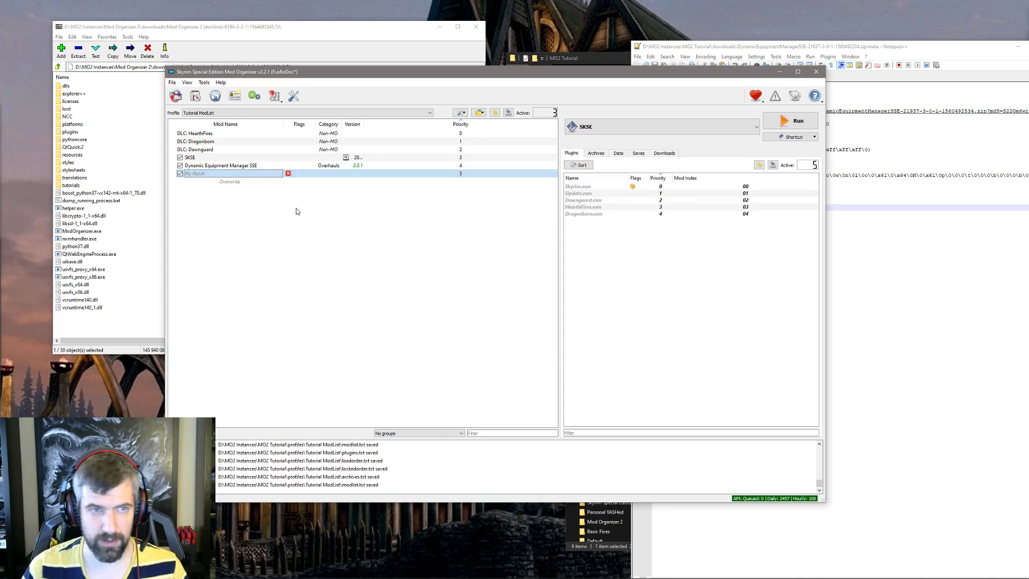
Enter WABBAJACK_INCLUDE as the comment on the My Patch mod's notes page
double_click(238, 176)
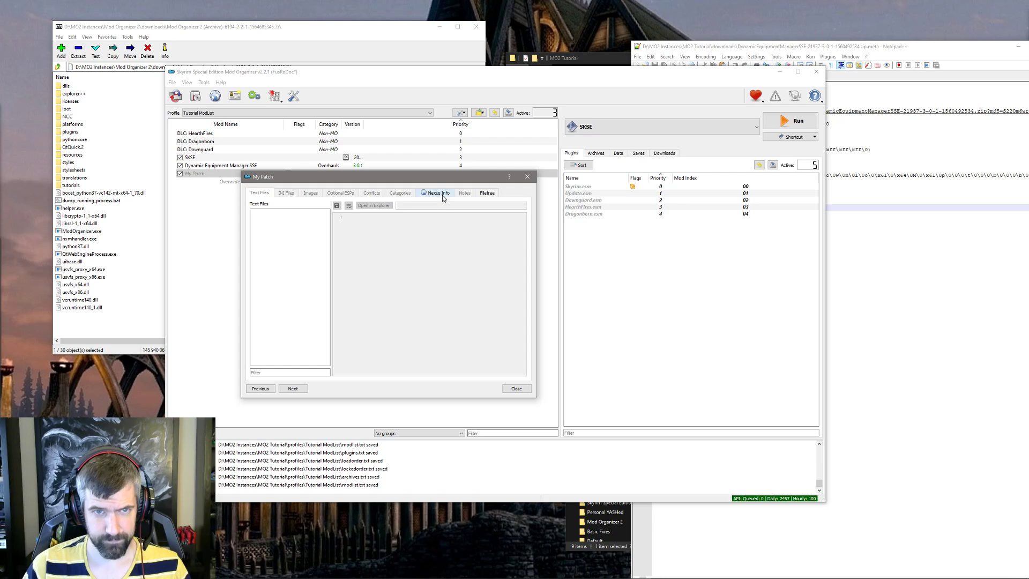
click(400, 193)
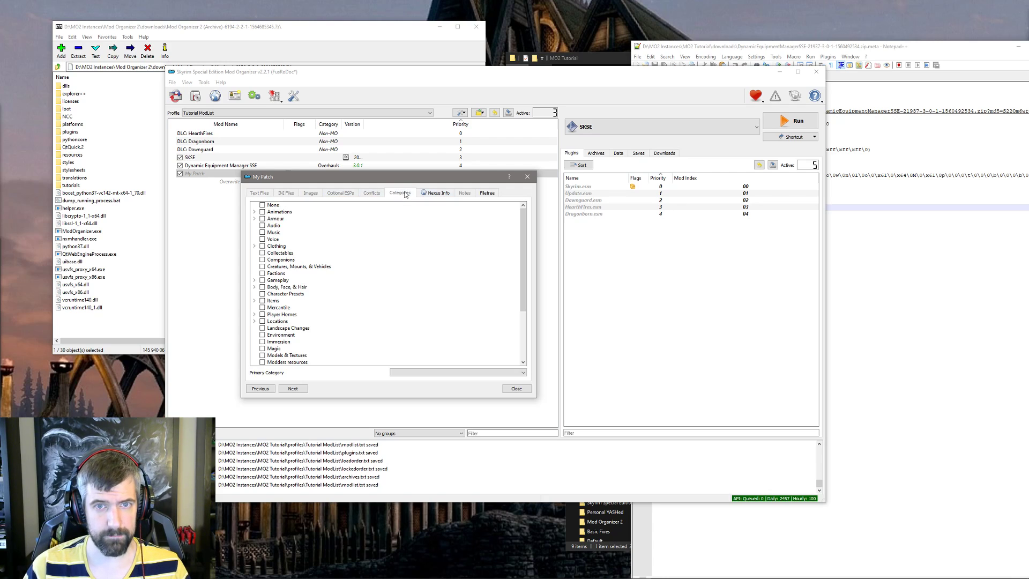
click(464, 193)
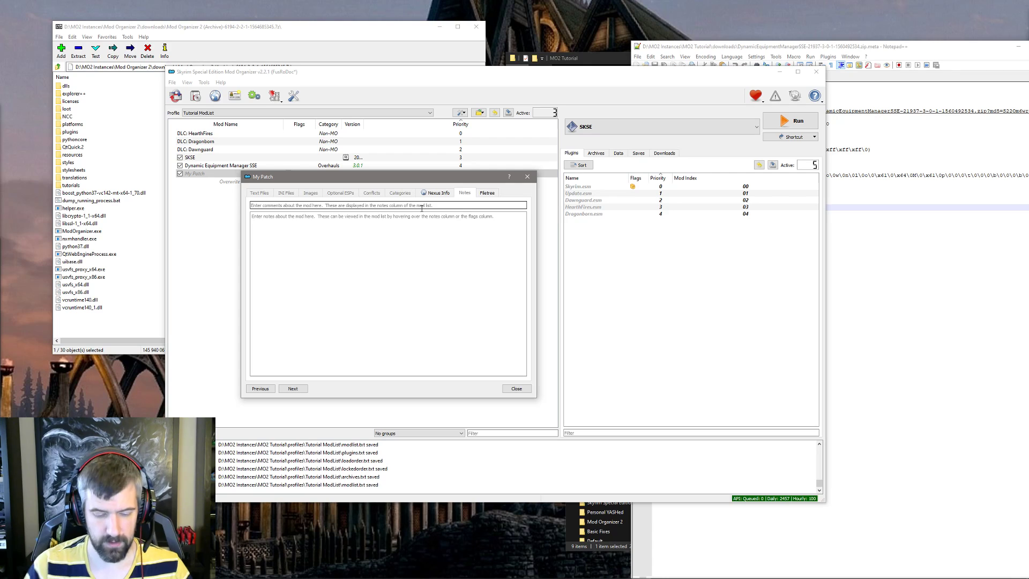
text(WABBA)
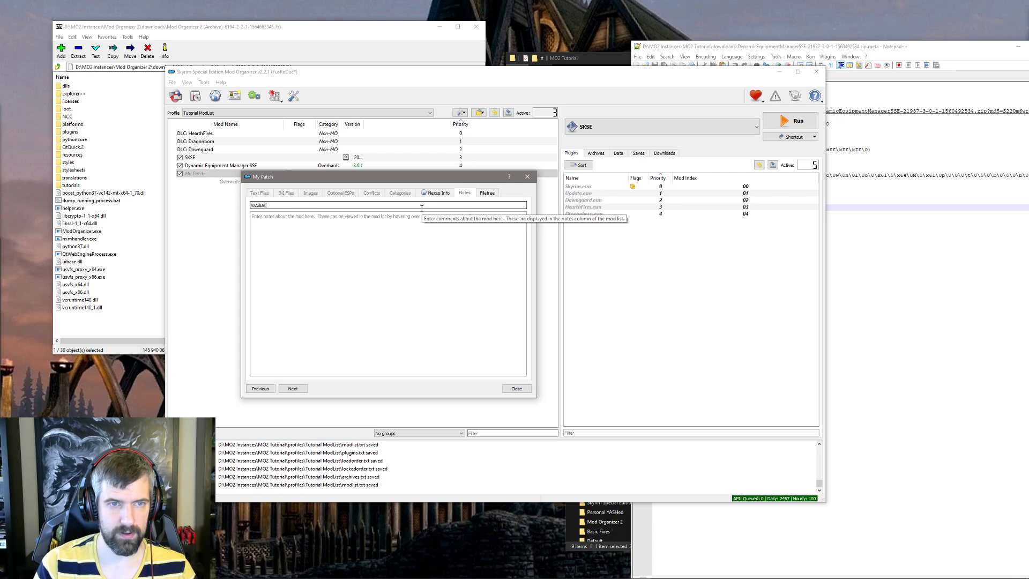
text(JACK)
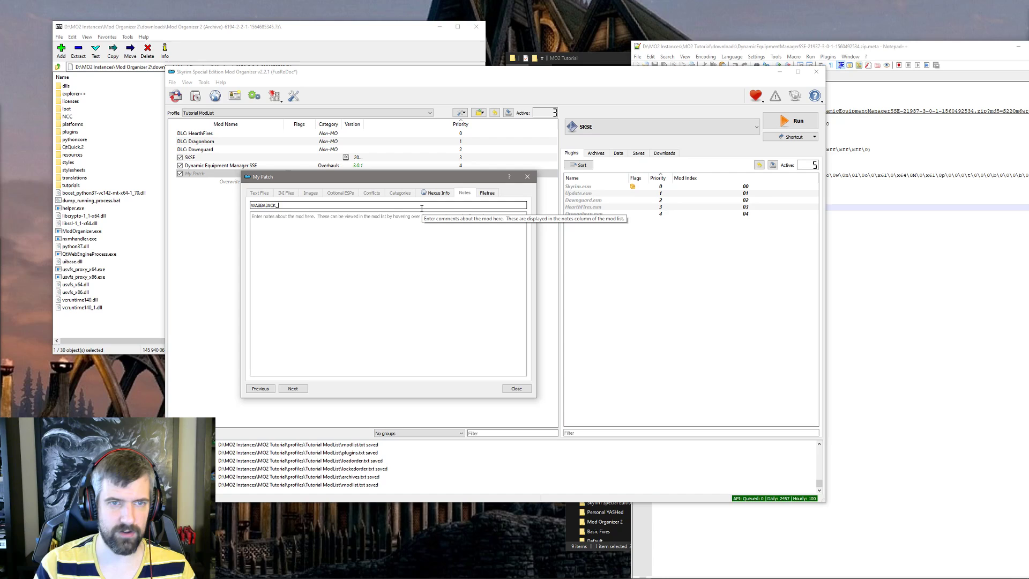
text(_INCLUDE)
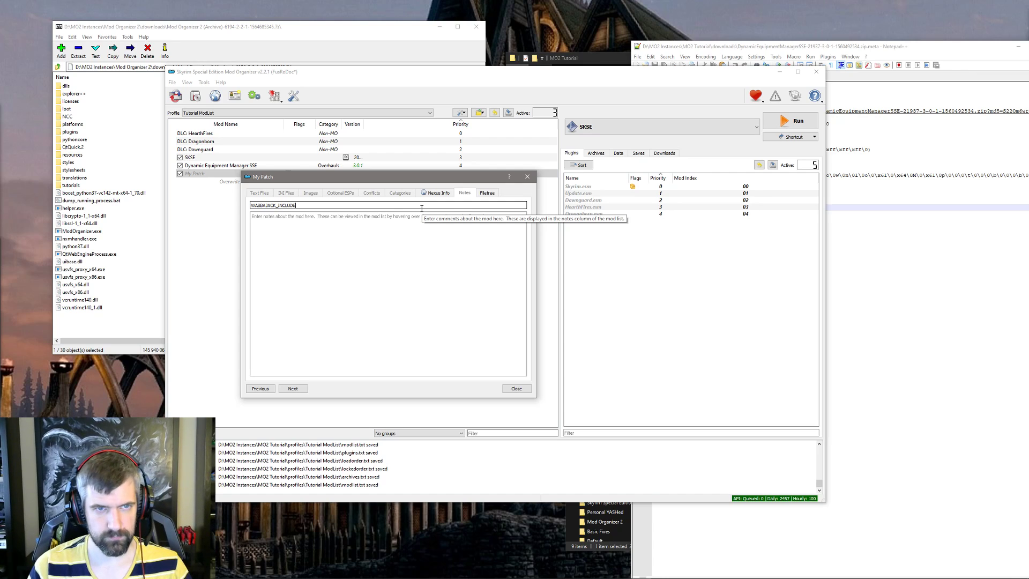
double_click(403, 208)
key(ctrl+c)
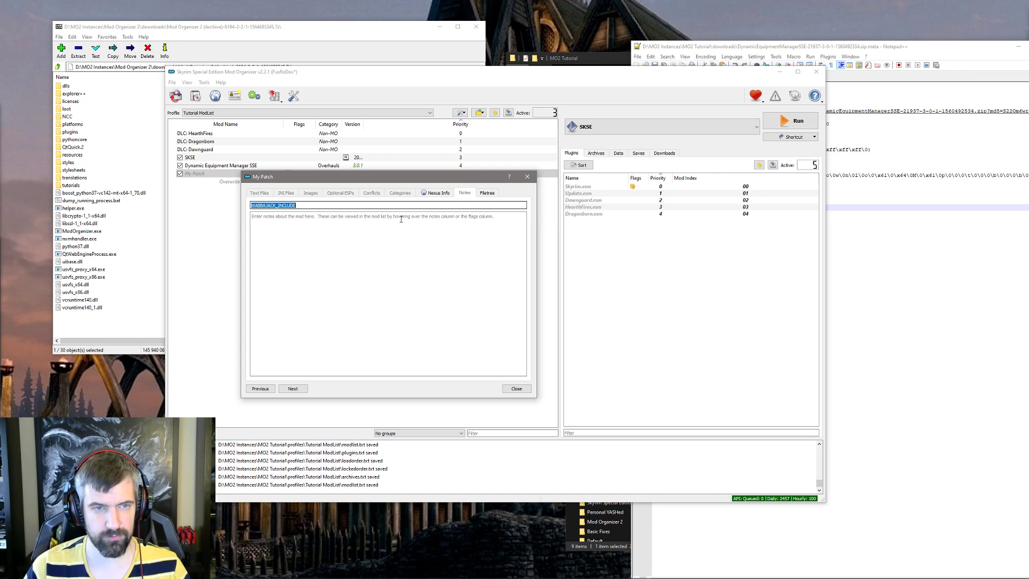
click(400, 220)
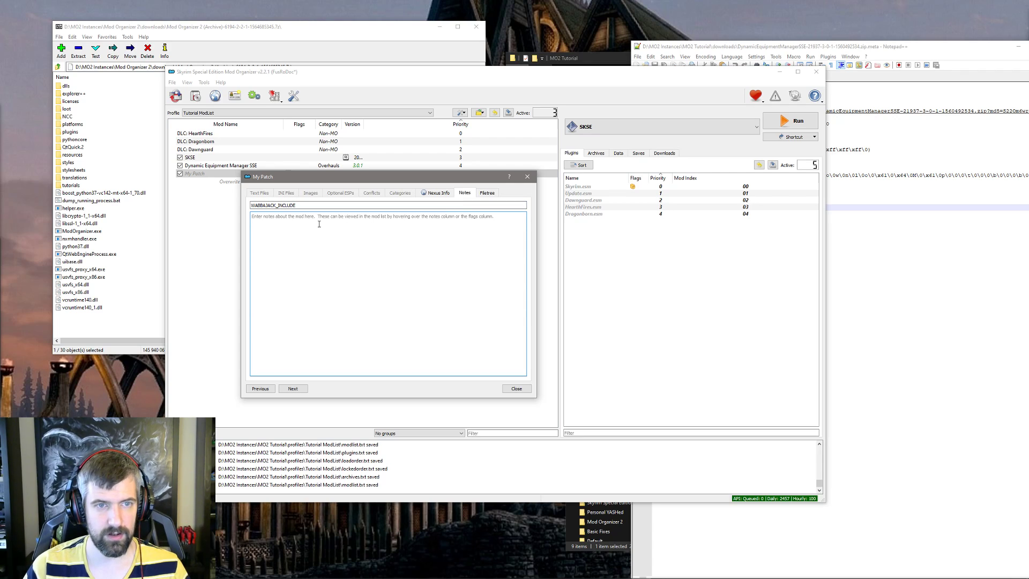
key(ctrl+v)
key(ctrl+a)
key(BackSpace)
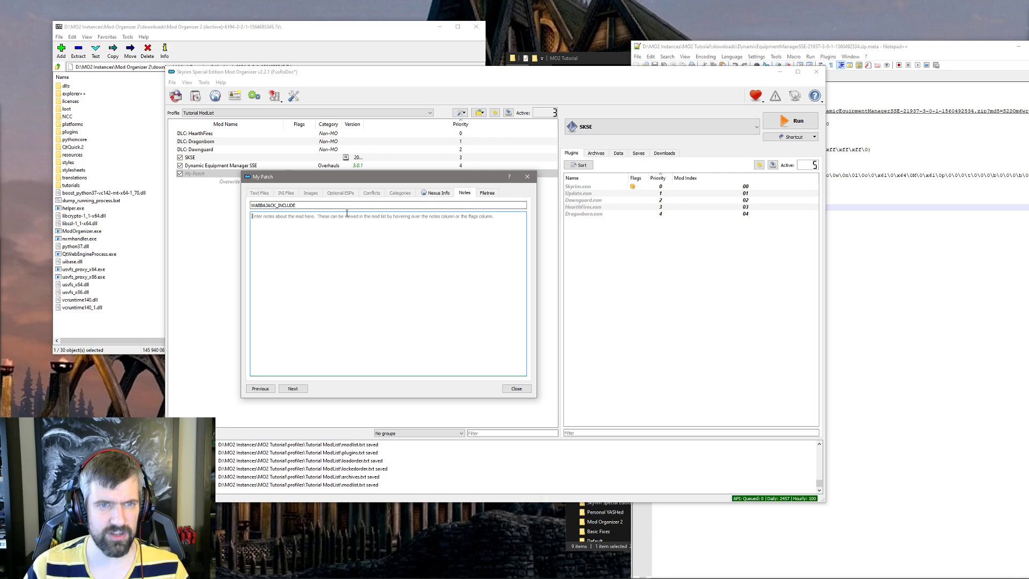
Close the My Patch details, show the Notes column in the mod list and resize columns so its text is readable
click(516, 388)
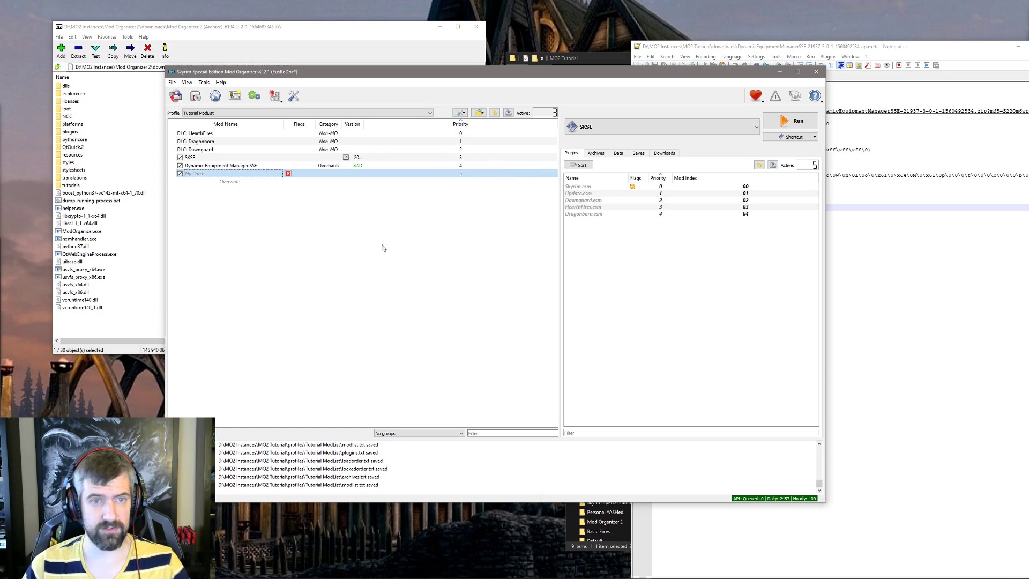
right_click(479, 126)
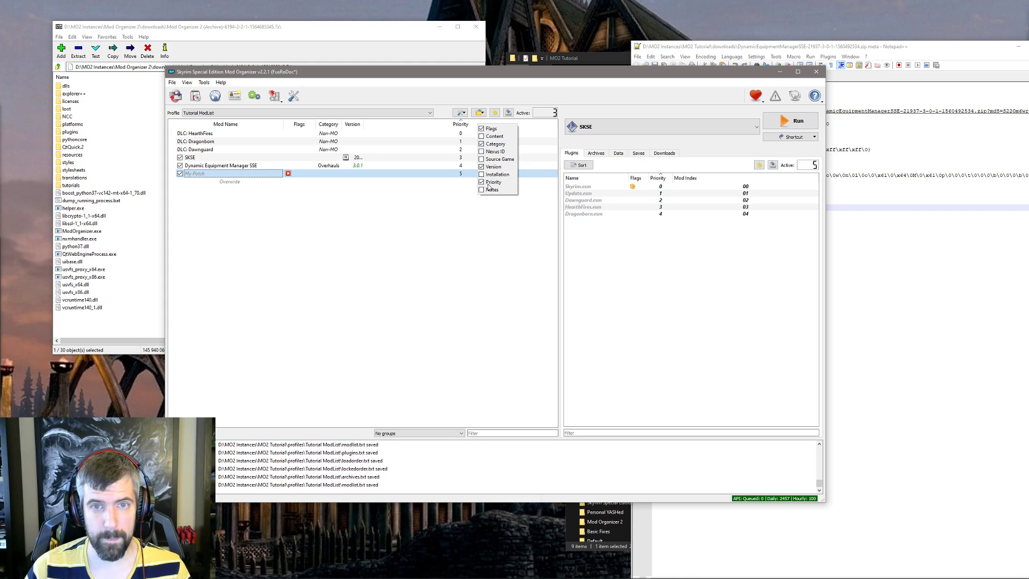
click(474, 236)
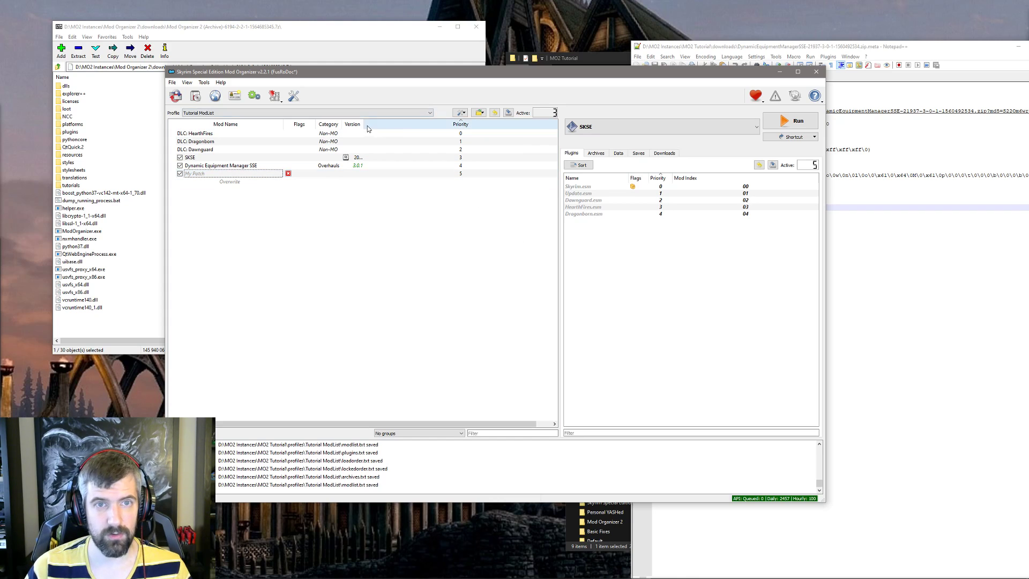
drag(368, 128, 426, 129)
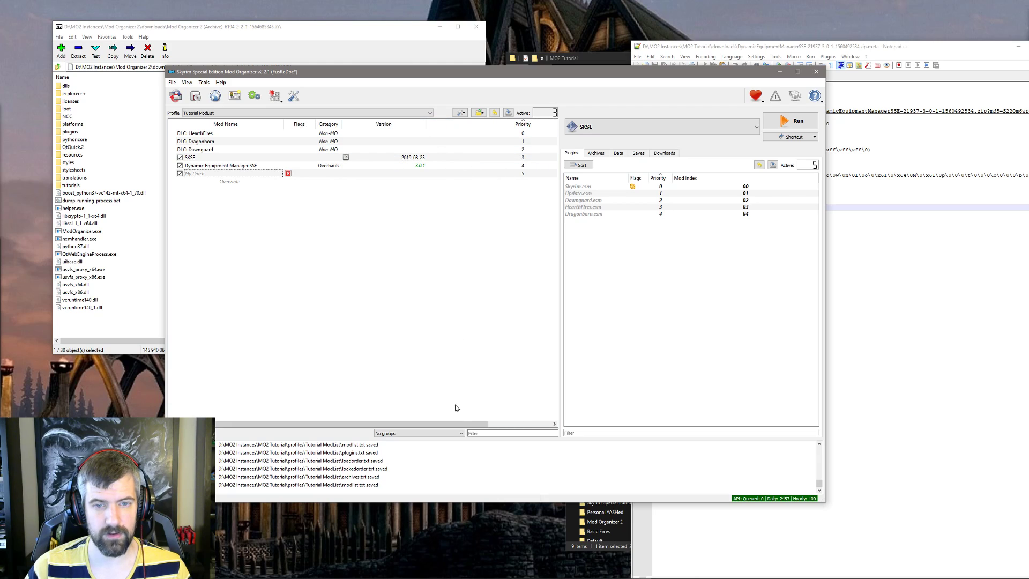
drag(453, 423, 473, 423)
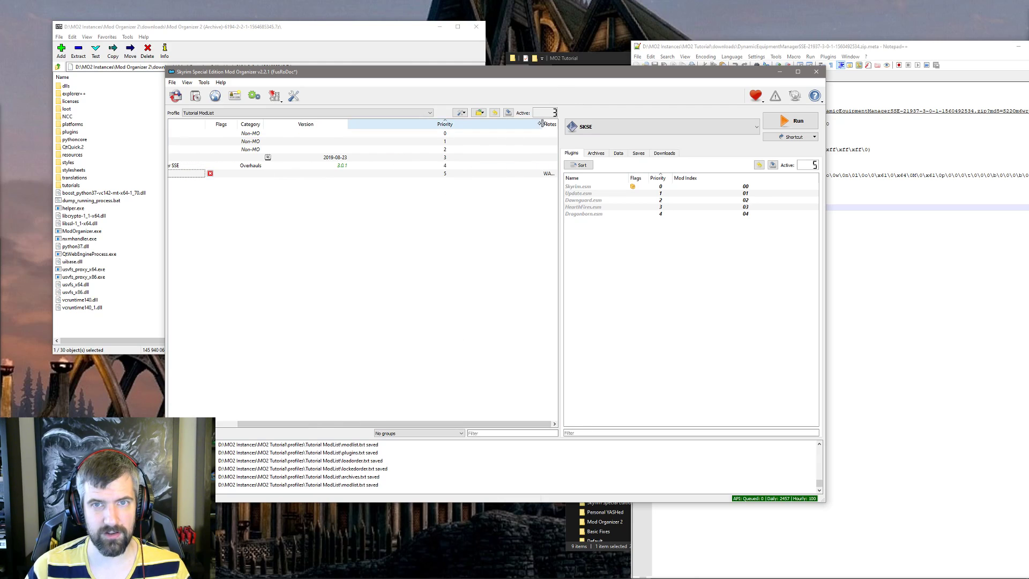
drag(541, 123, 469, 124)
Open meta.ini from the My Patch mod's folder in Notepad++ and examine its comments line
click(240, 174)
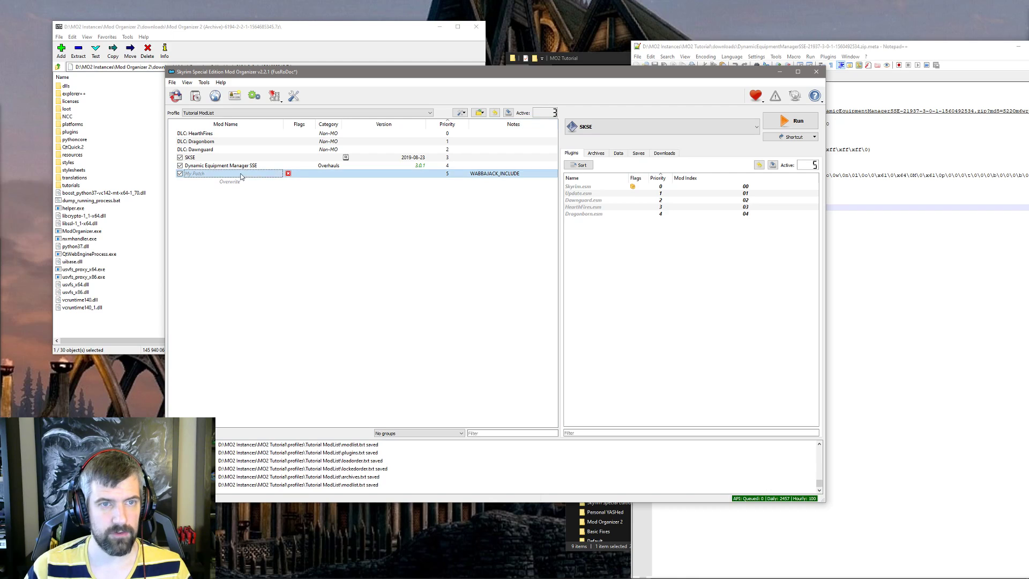
right_click(241, 176)
click(290, 297)
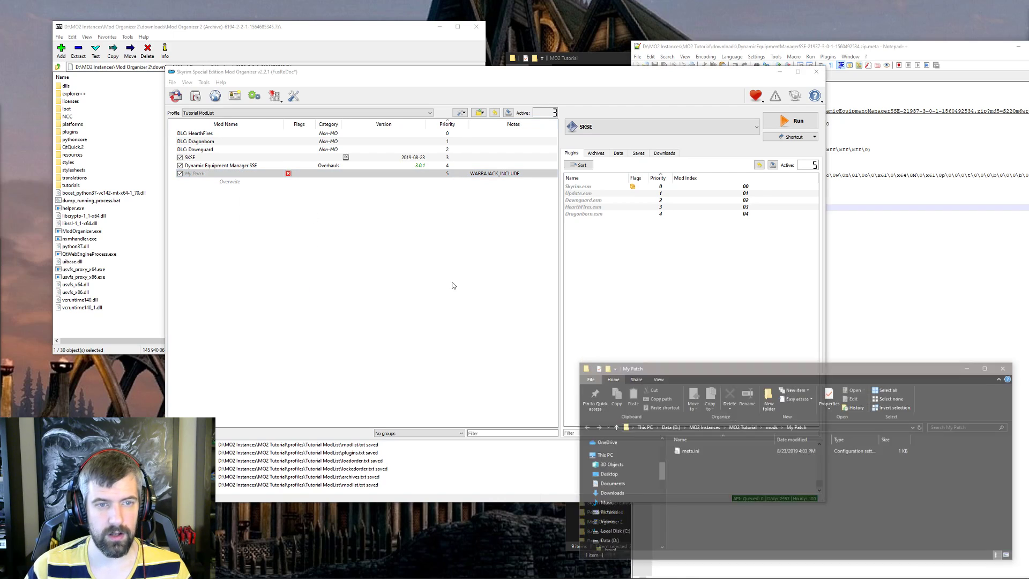
right_click(690, 451)
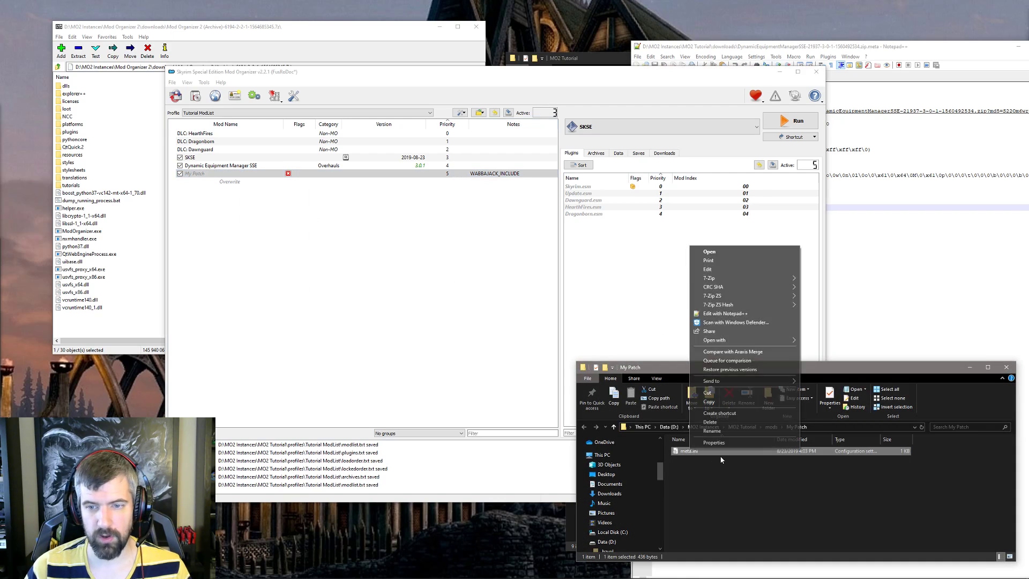
click(731, 313)
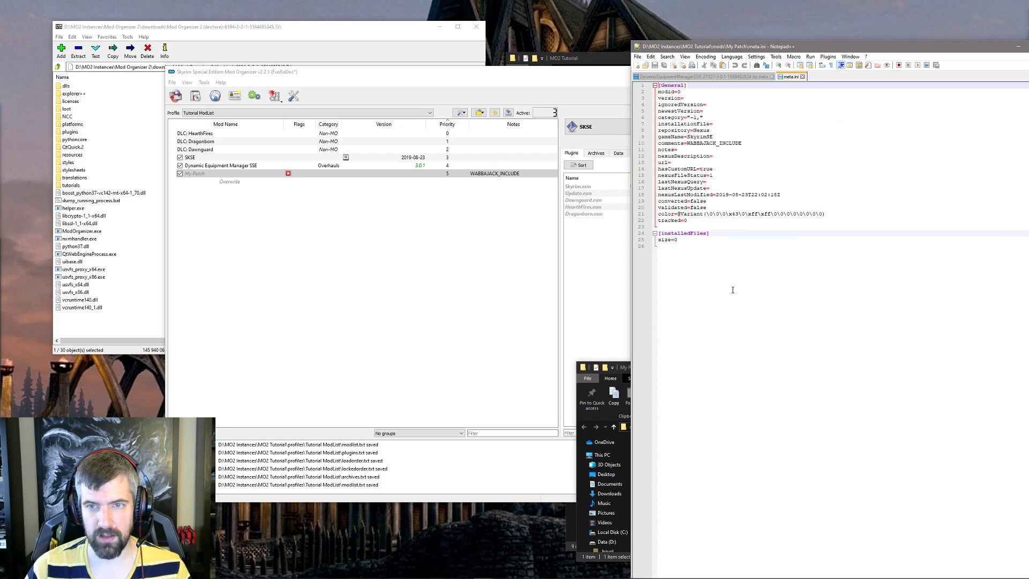
click(686, 144)
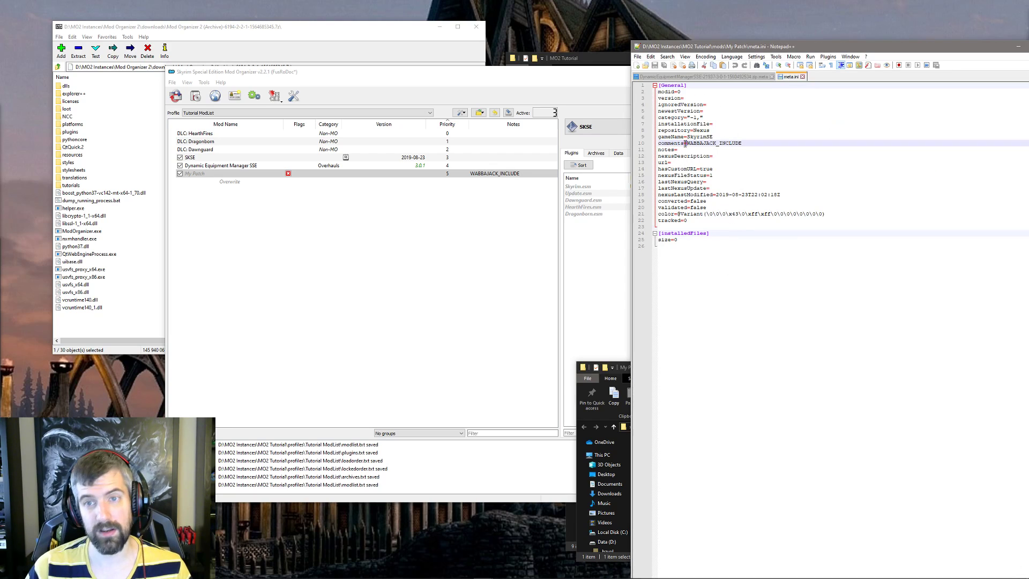
double_click(705, 145)
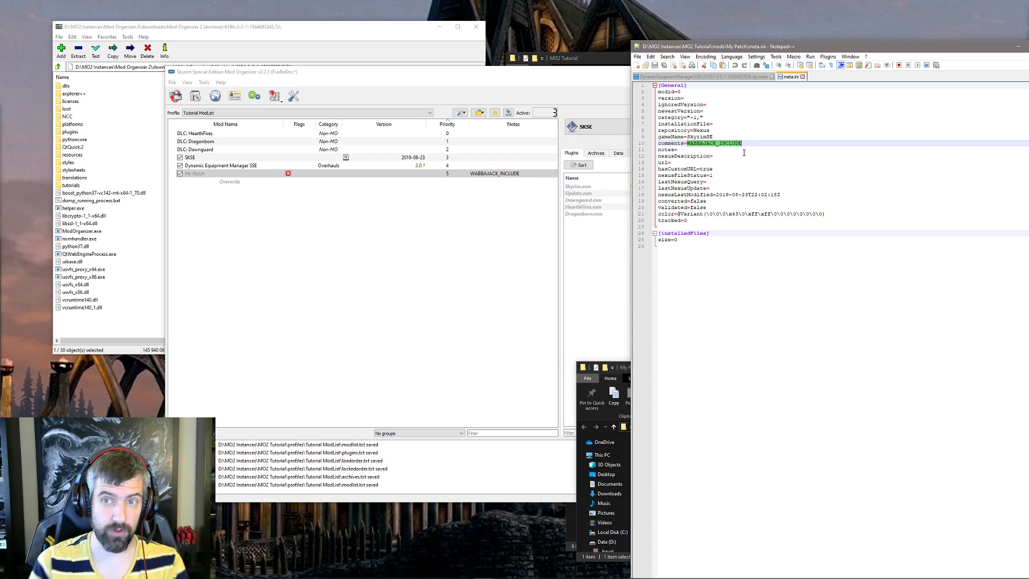
click(744, 153)
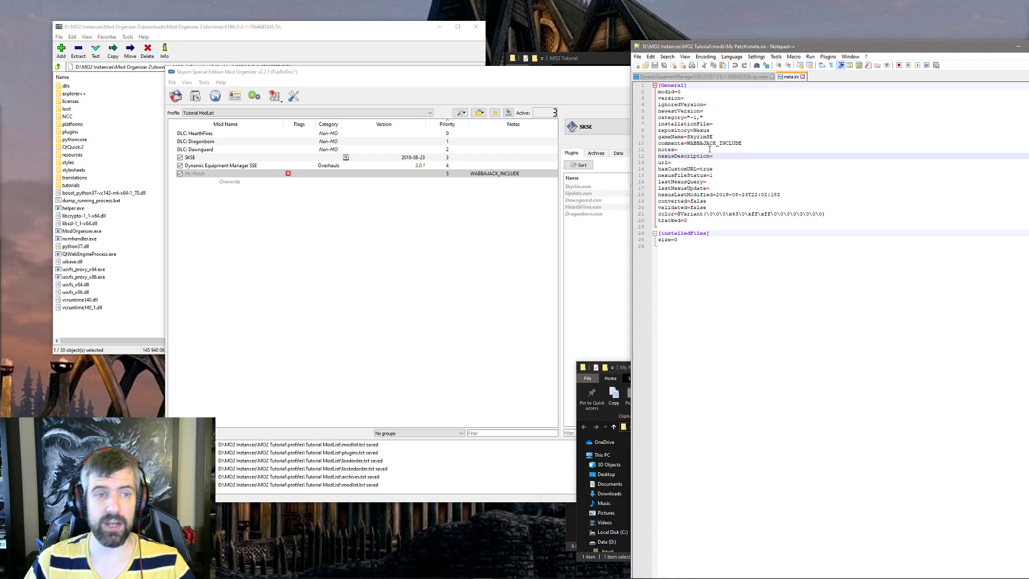
click(230, 174)
click(230, 175)
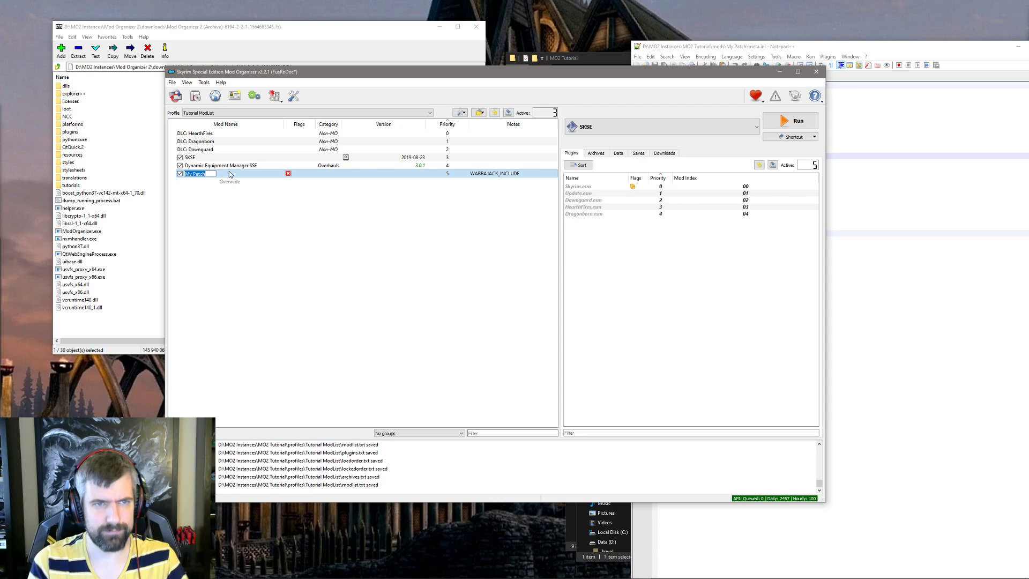
click(243, 201)
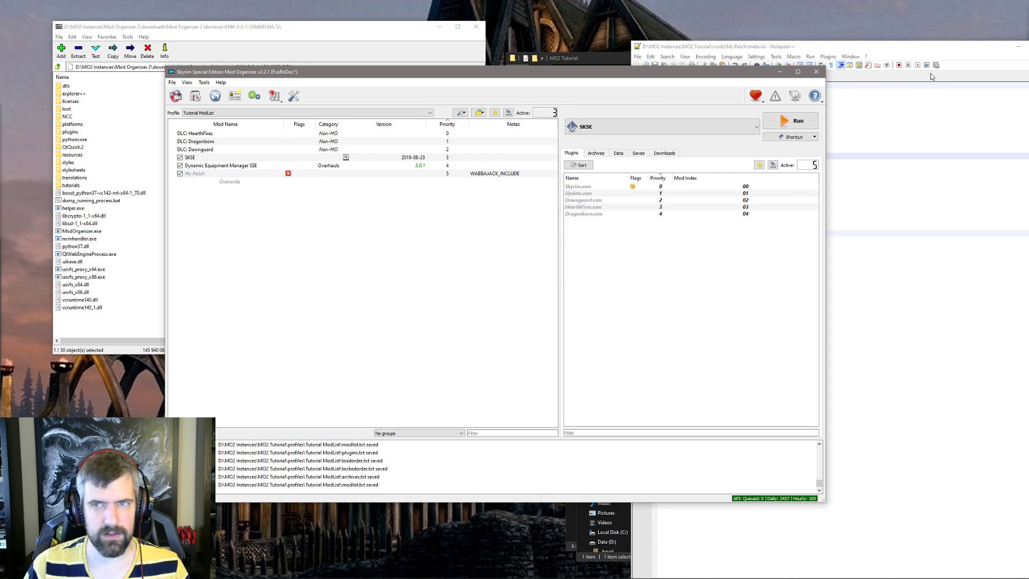
Close Mod Organizer and start Wabbajack.exe from the Wabbajack folder on the desktop
click(816, 72)
click(608, 60)
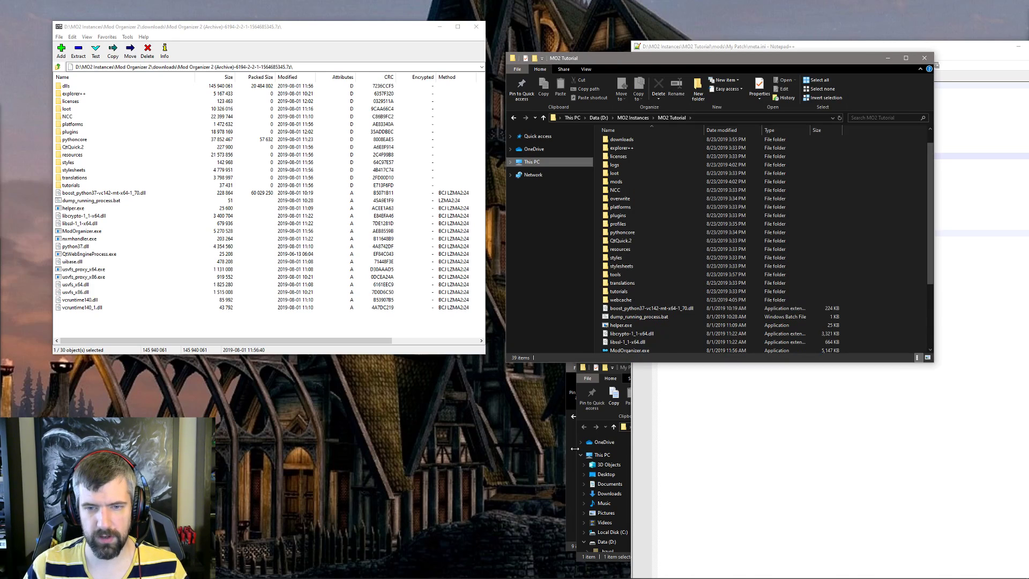
click(595, 466)
click(568, 475)
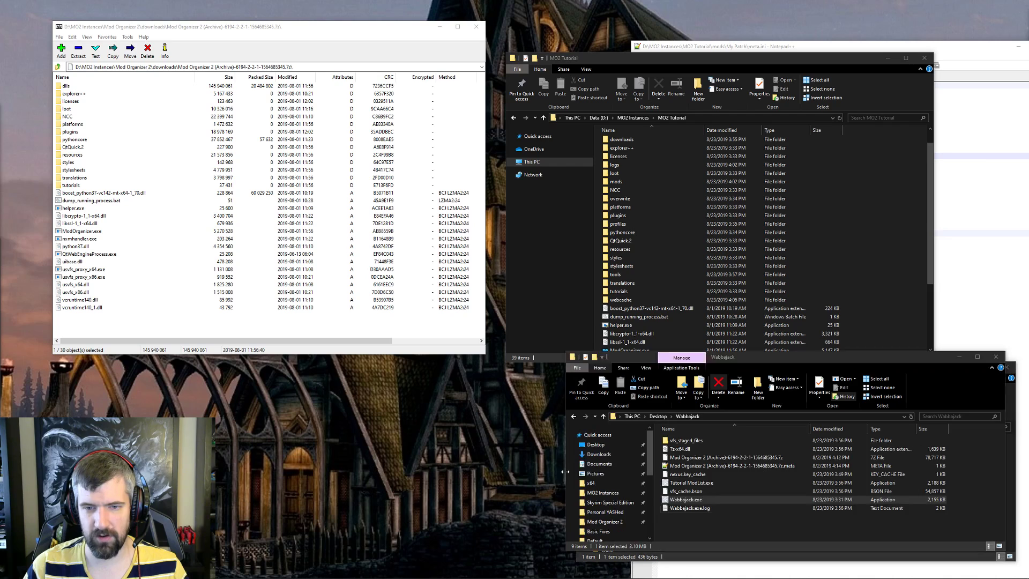
double_click(703, 504)
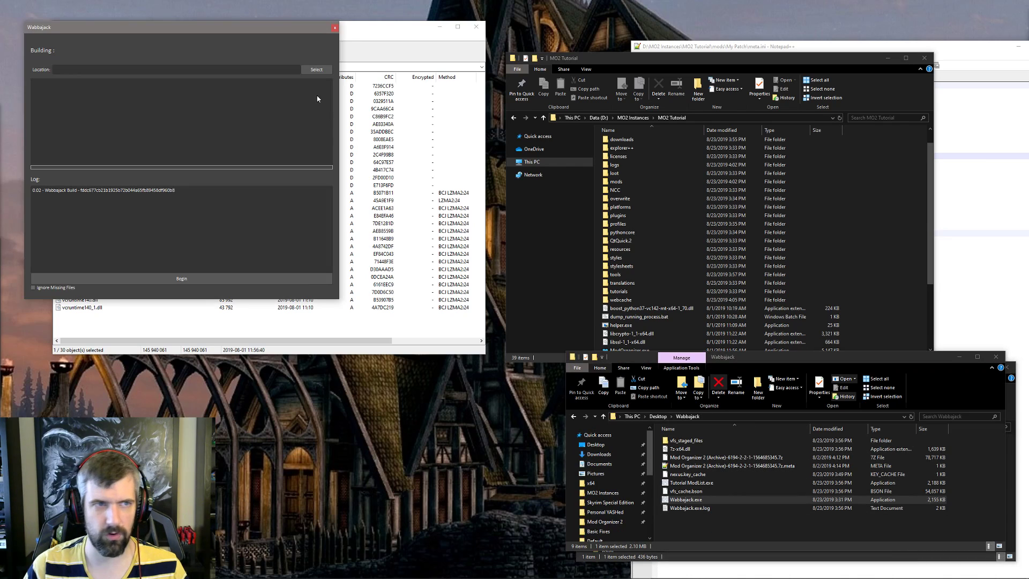
Compile modlist.txt of the Tutorial ModList profile with Wabbajack, and close Wabbajack once the build finishes
click(331, 74)
double_click(121, 91)
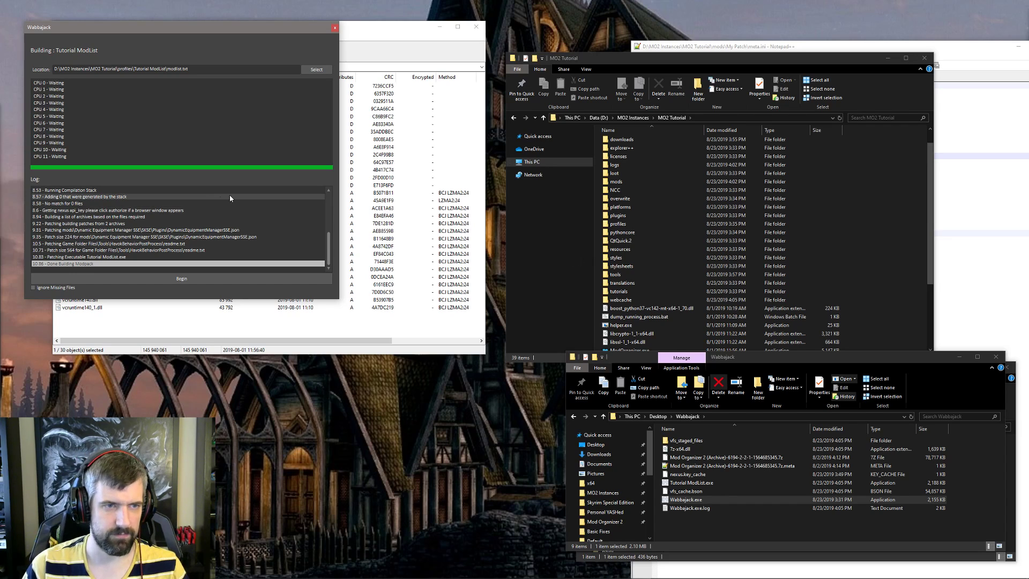
click(335, 28)
Copy Tutorial ModList.exe from the Wabbajack folder
click(693, 483)
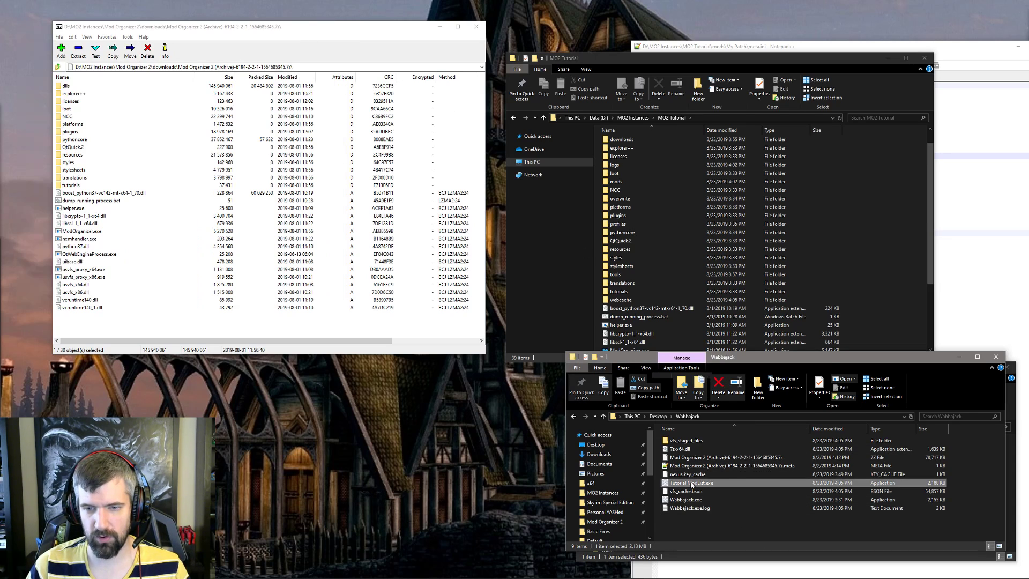
right_click(692, 483)
key(Escape)
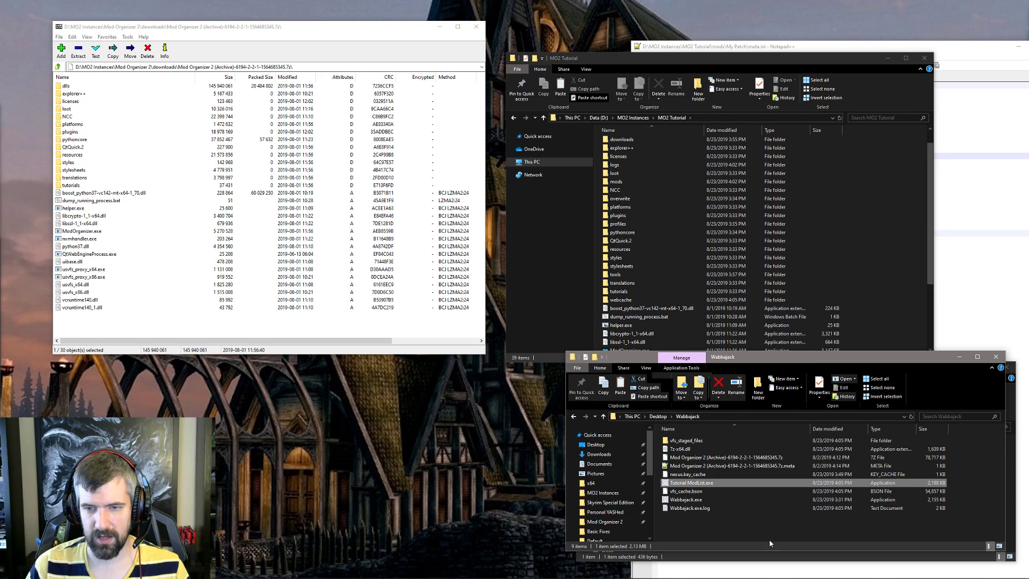
Go to the D:\tmp\verify folder and delete everything in it
click(801, 417)
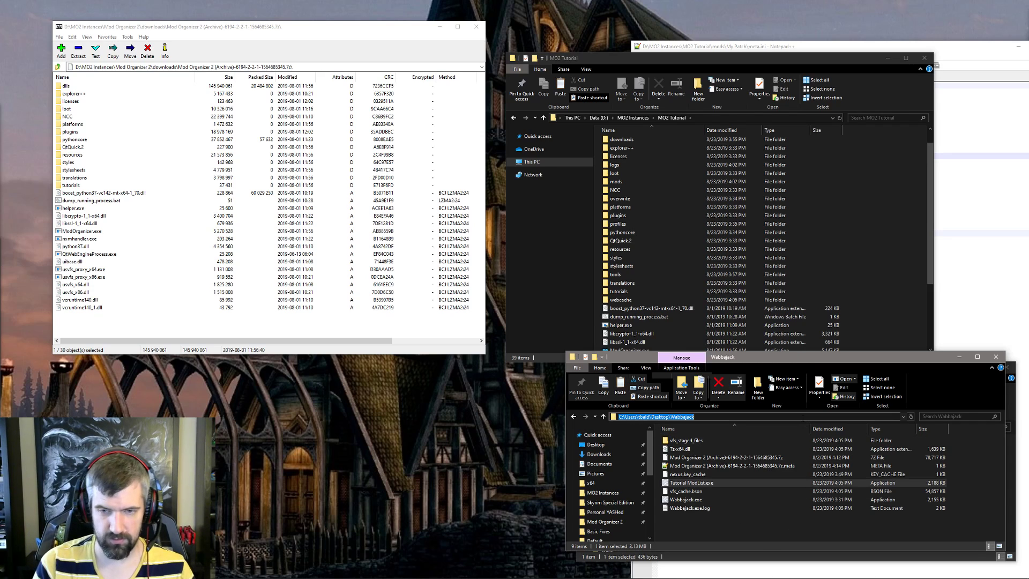
text(d:\)
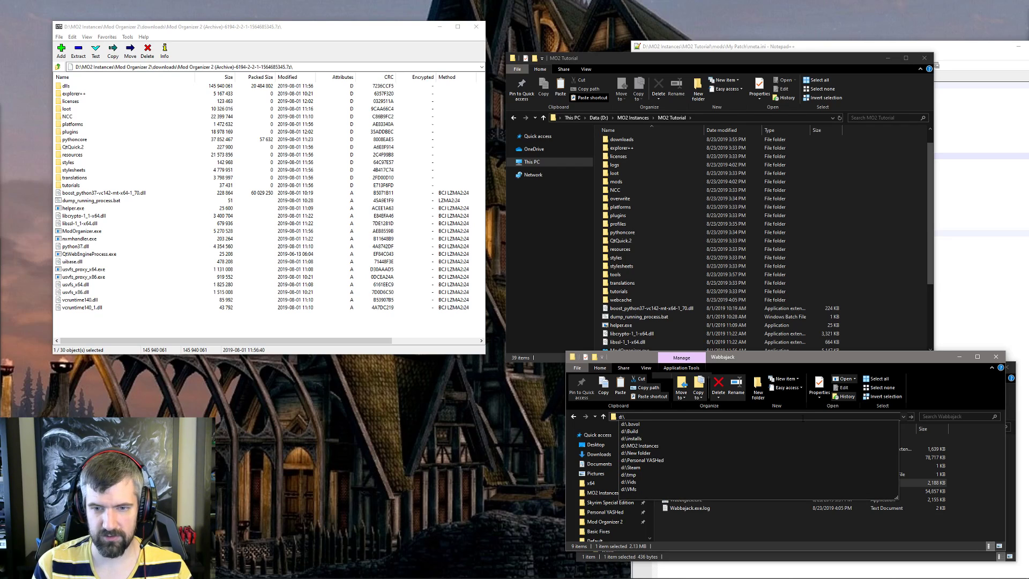
text(cmp)
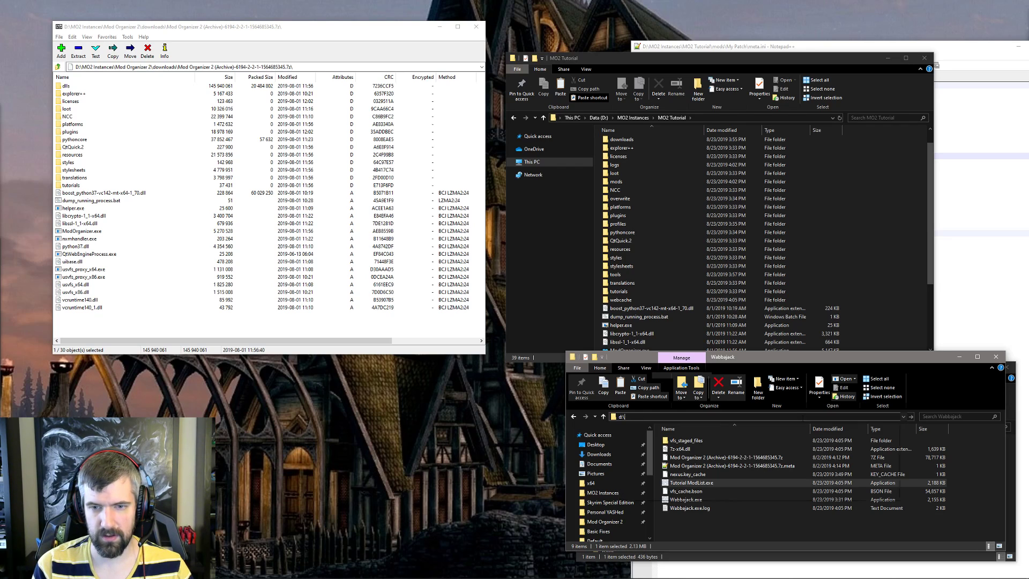
key(BackSpace)
key(BackSpace)
key(BackSpace)
text(tmp\ver)
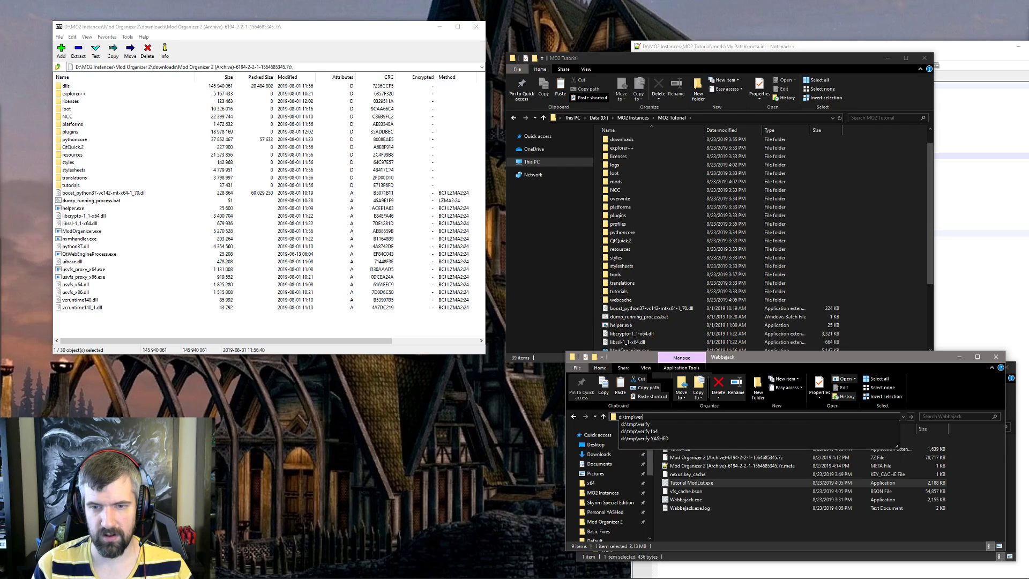
text(ify\)
key(Return)
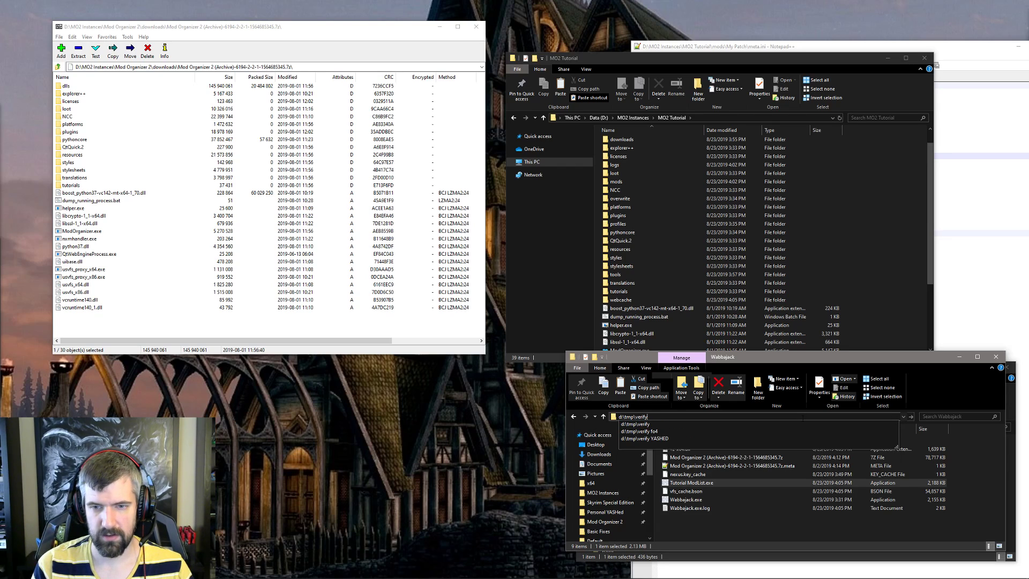
key(ctrl+a)
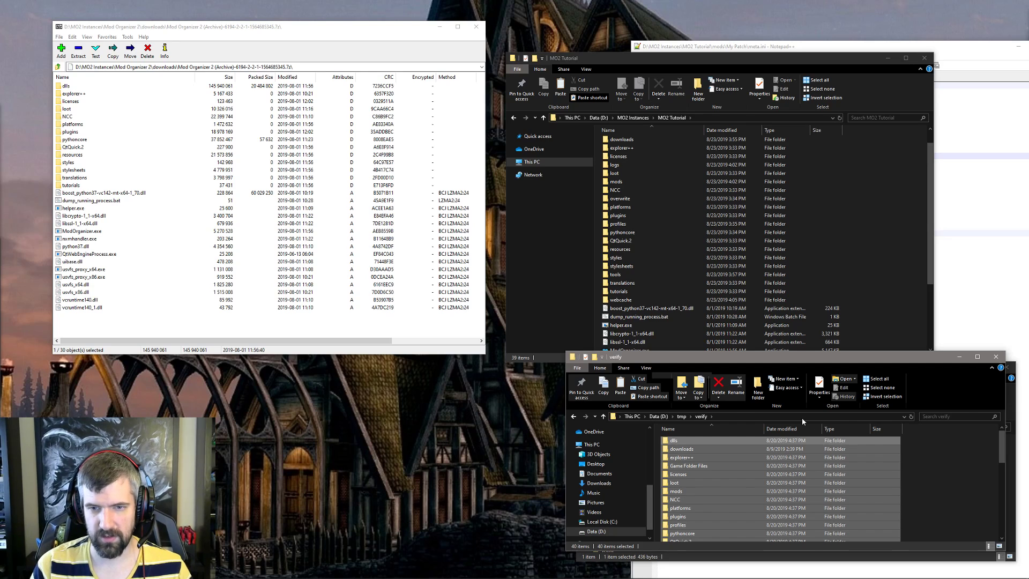
key(Delete)
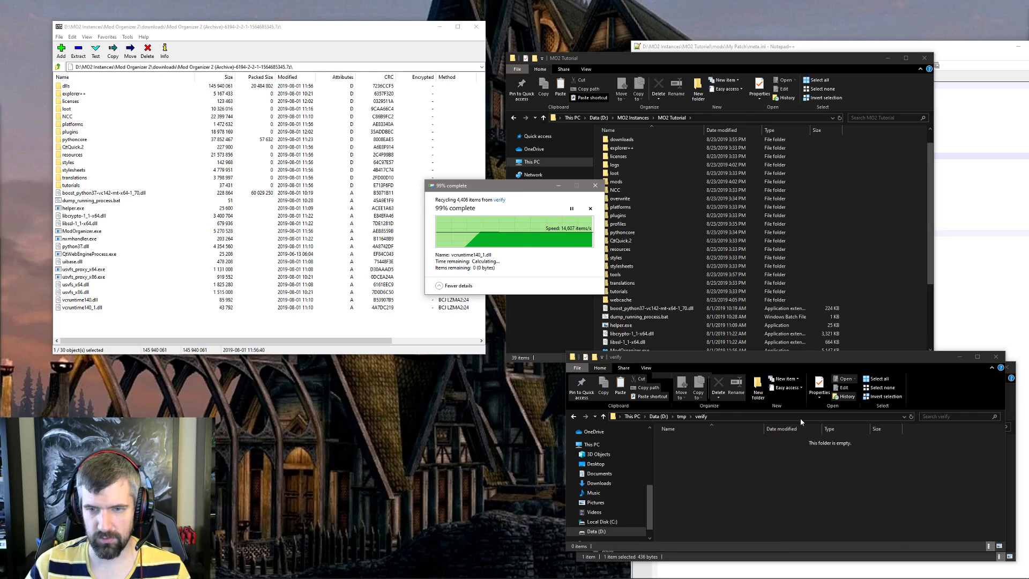
Paste the copied Tutorial ModList.exe into the emptied verify folder
key(ctrl+v)
click(706, 499)
click(699, 443)
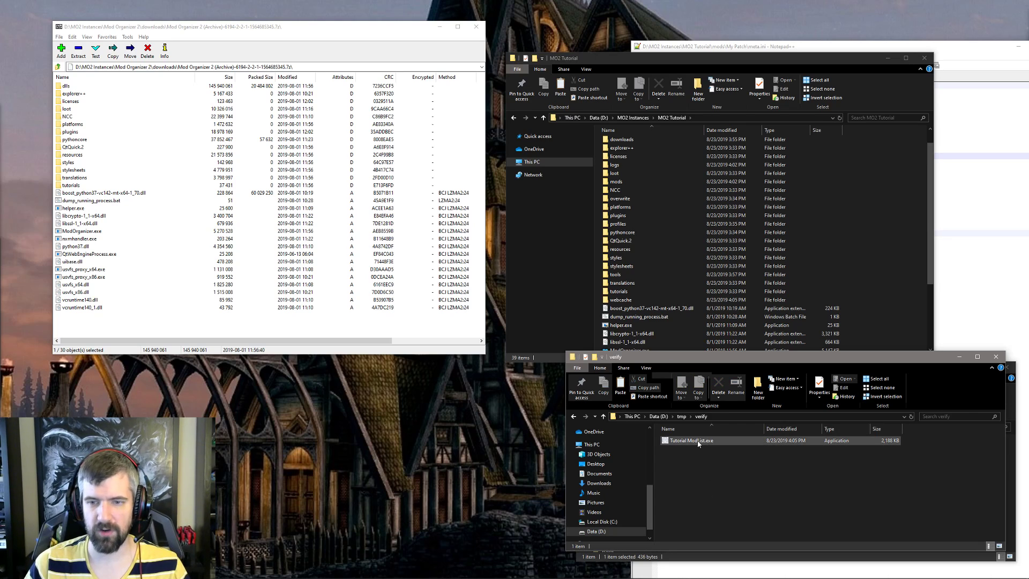
Run Tutorial ModList.exe to install the modlist to D:\tmp\verify, and close the installer when the installation completes
double_click(698, 443)
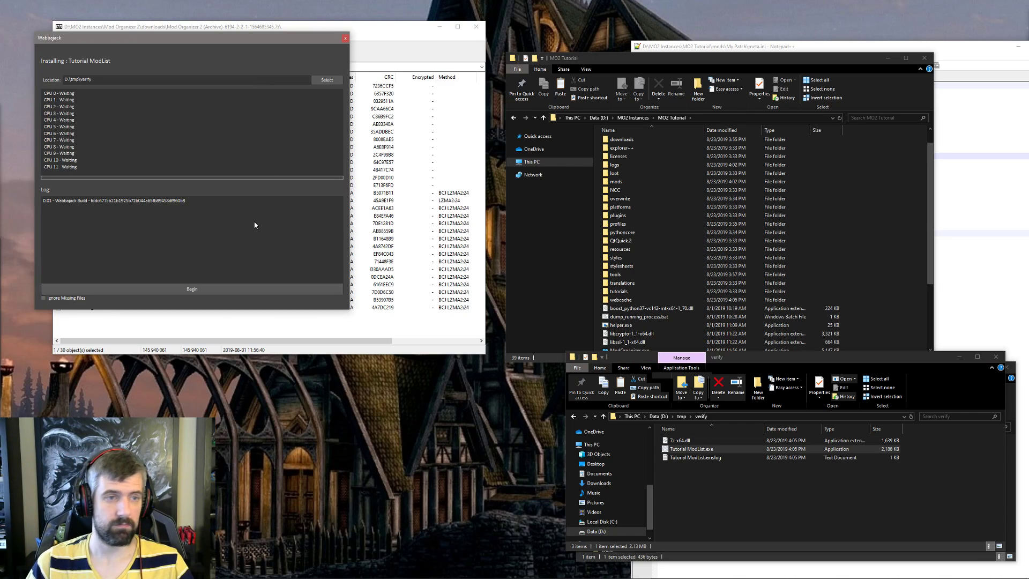
click(238, 290)
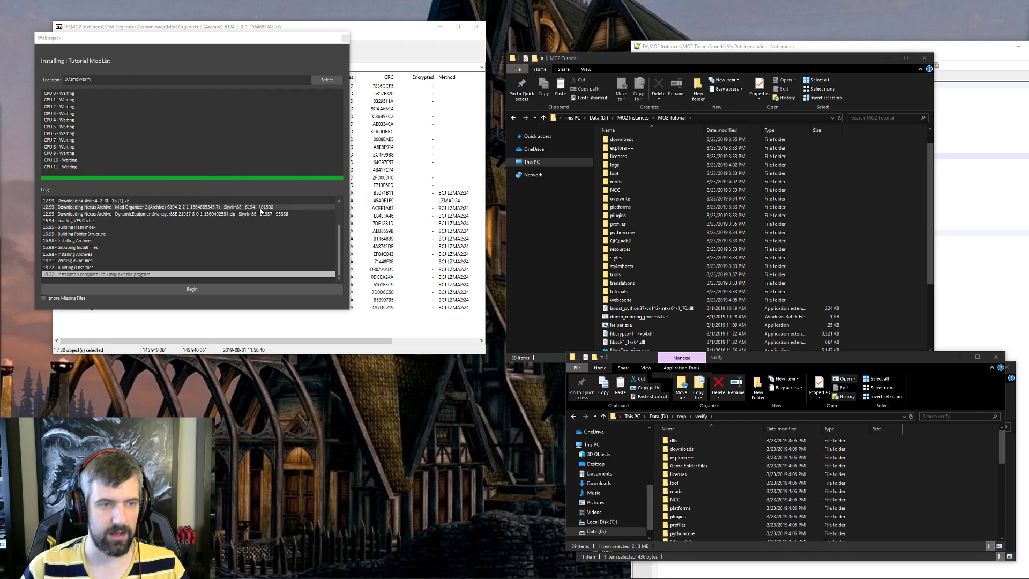
click(345, 39)
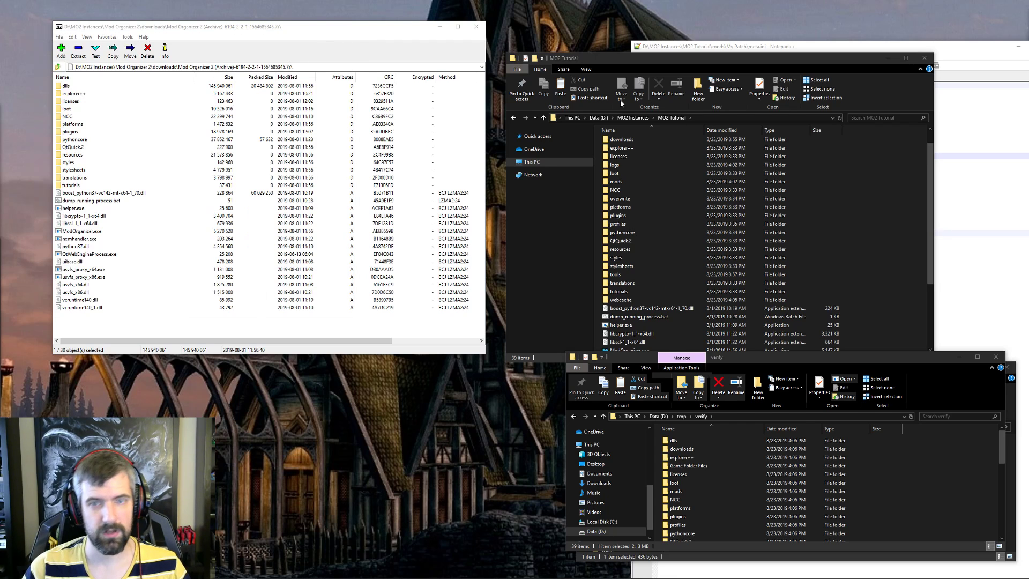
Enlarge the verify folder window and start its ModOrganizer.exe as a portable Skyrim Special Edition instance, declining the tutorial
drag(757, 359, 540, 78)
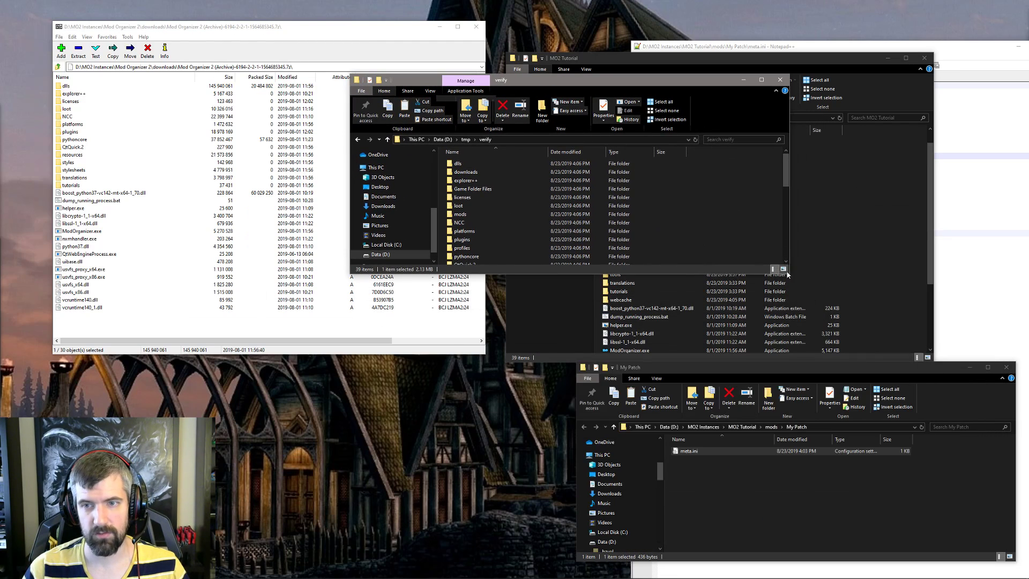
drag(788, 273, 841, 501)
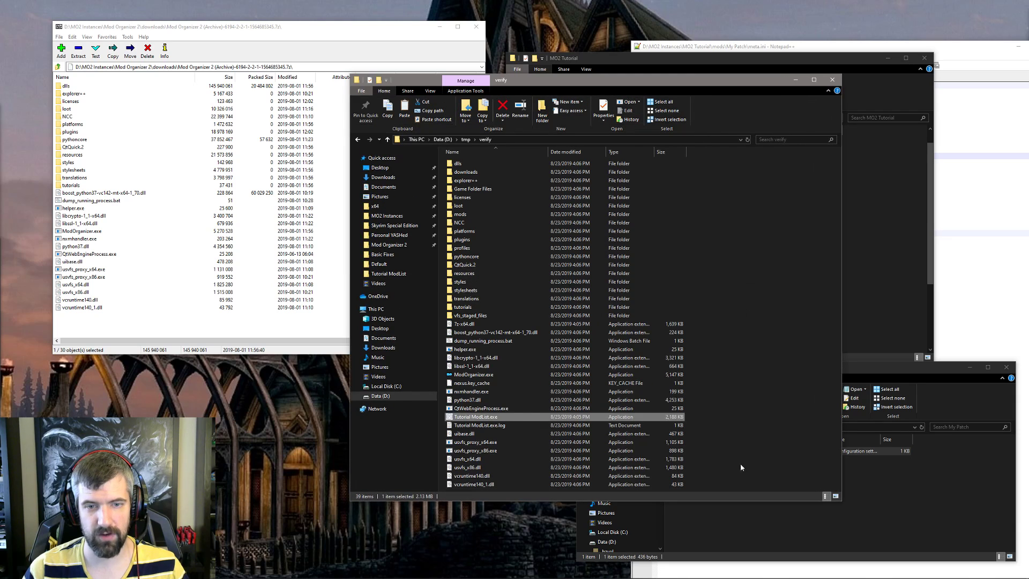
click(463, 375)
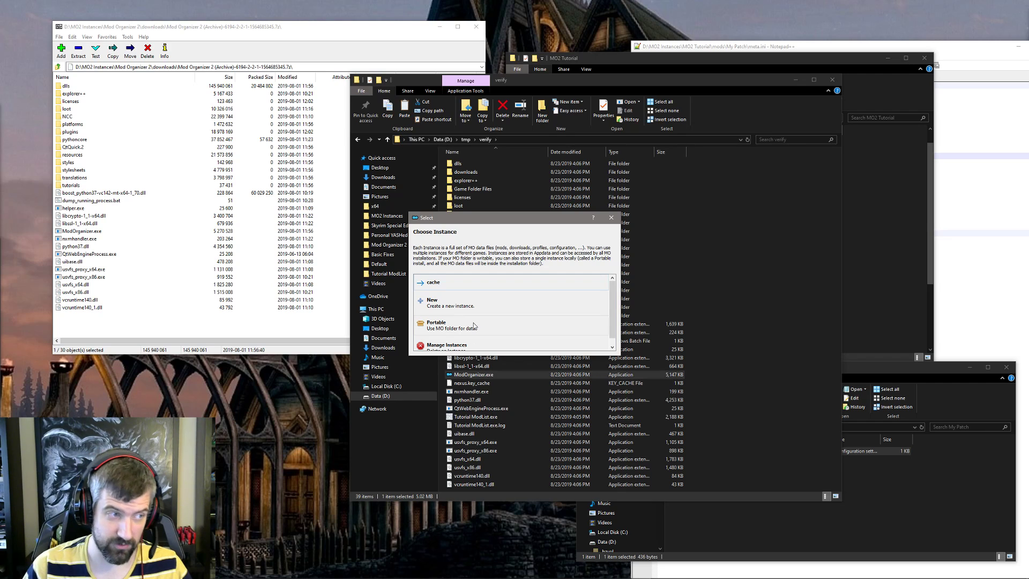
click(473, 325)
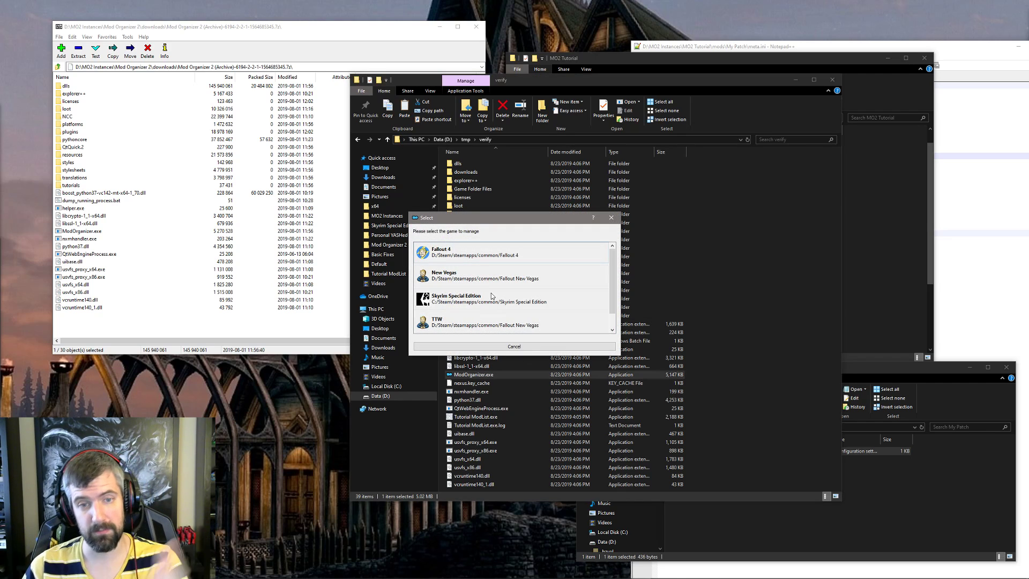
click(487, 301)
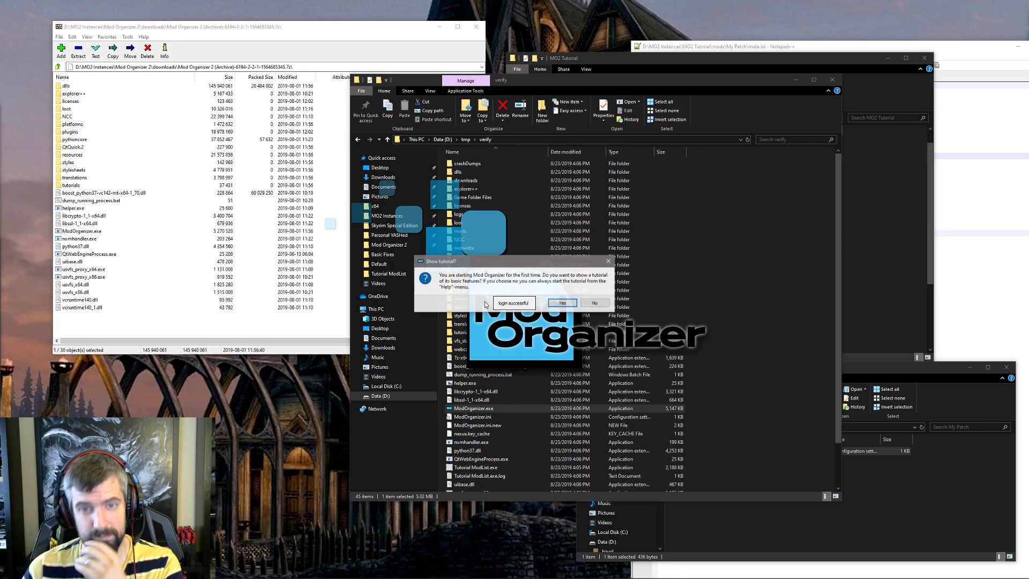
click(593, 303)
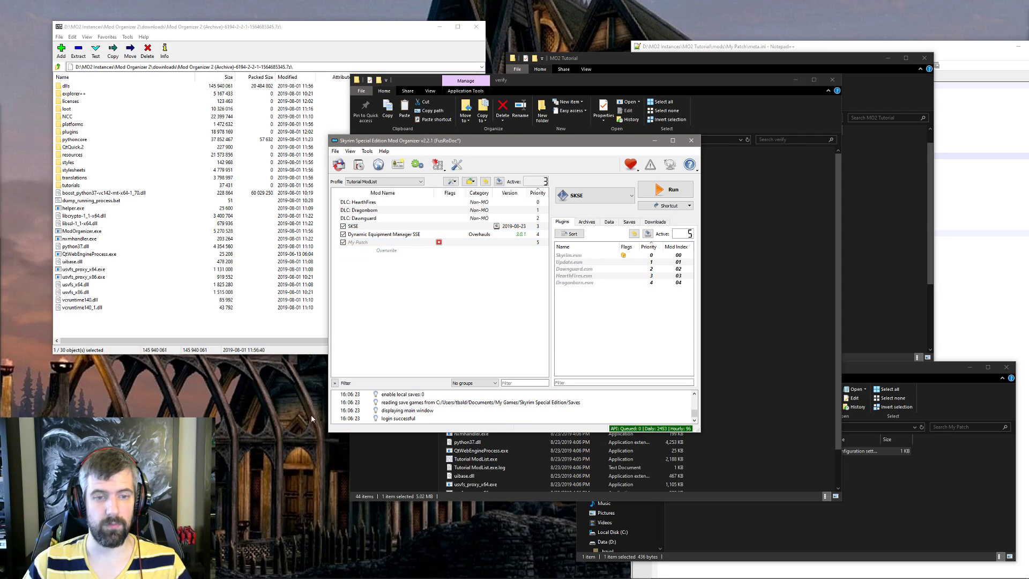
Examine DynamicEquipmentManagerSSE.json from the installed Dynamic Equipment Manager SSE mod's SKSE\Plugins folder in Notepad++, and close the editor
drag(329, 432, 91, 544)
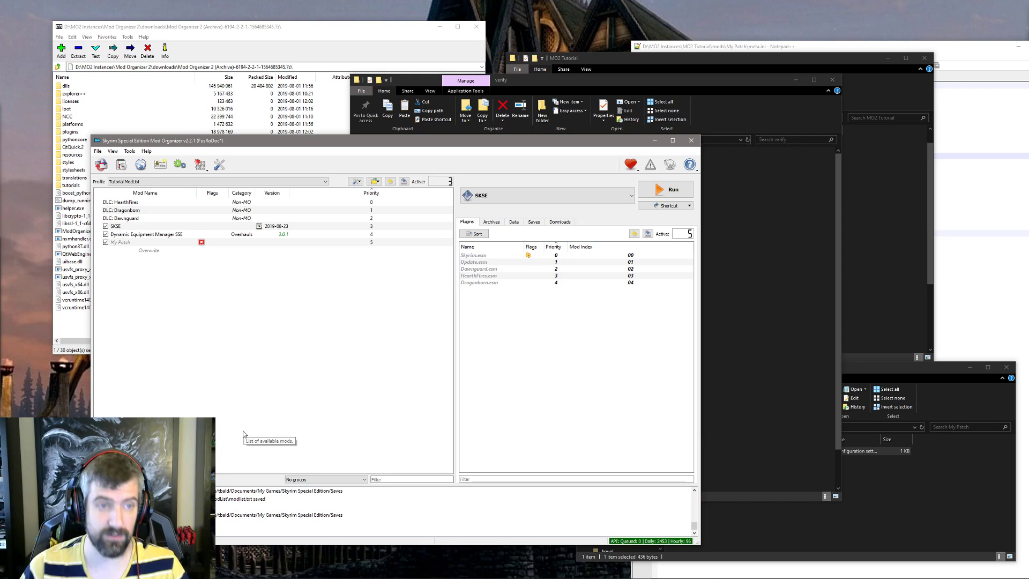
right_click(163, 238)
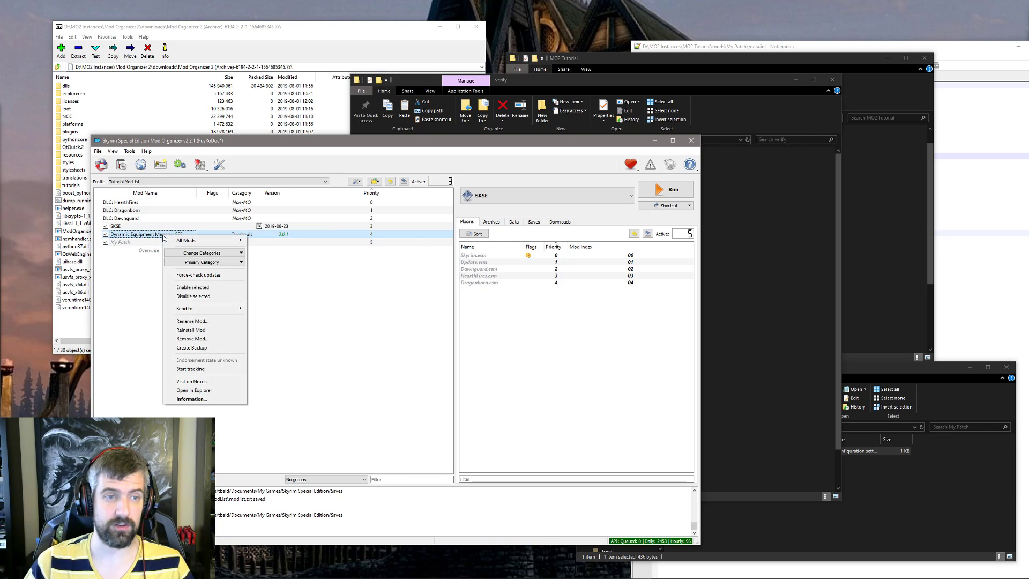
click(194, 390)
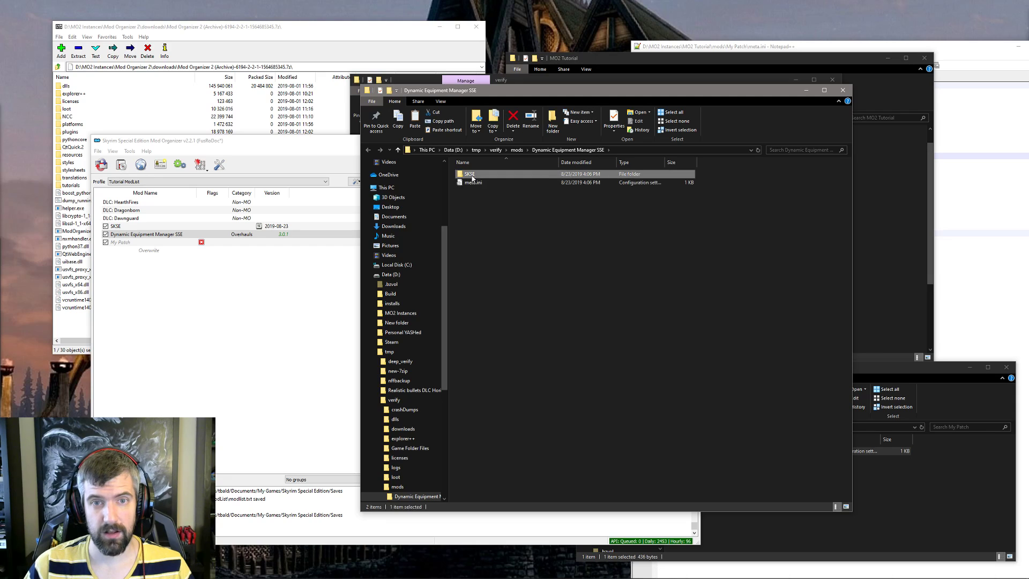
double_click(469, 174)
double_click(473, 173)
right_click(504, 182)
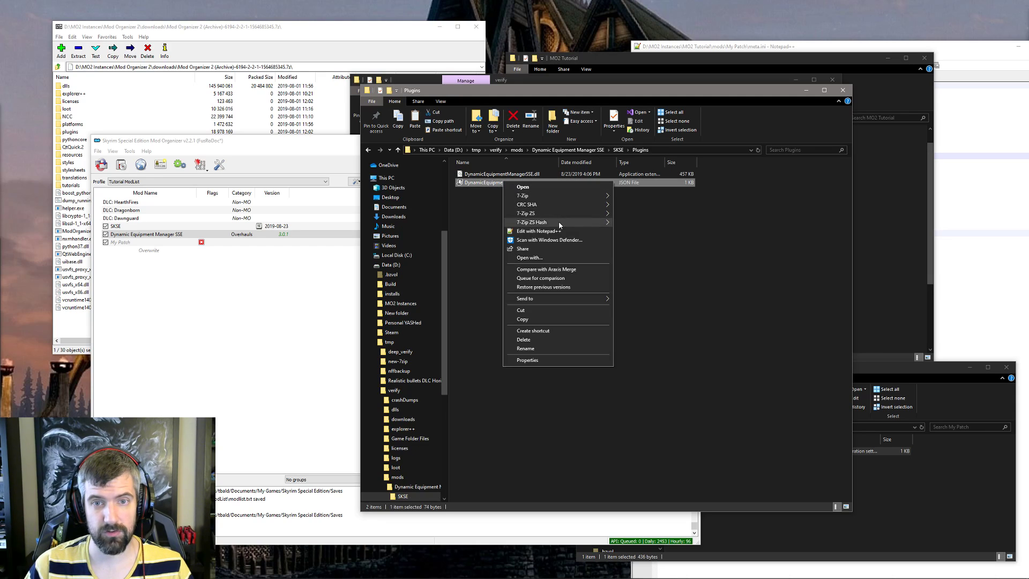
click(558, 220)
click(726, 99)
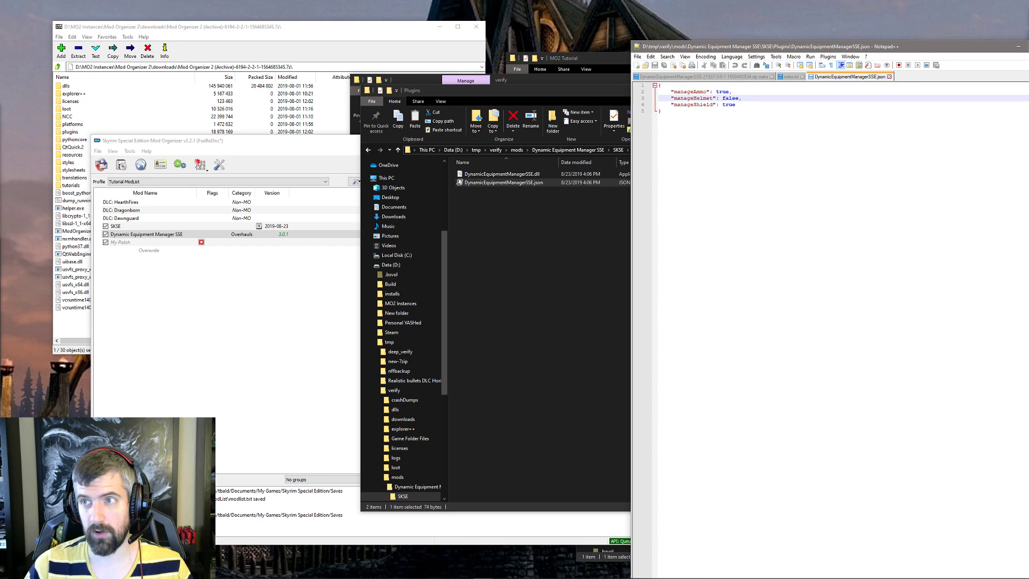
key(alt+F4)
Inspect the file tree of the installed My Patch mod in Mod Organizer, and close its information window
click(174, 288)
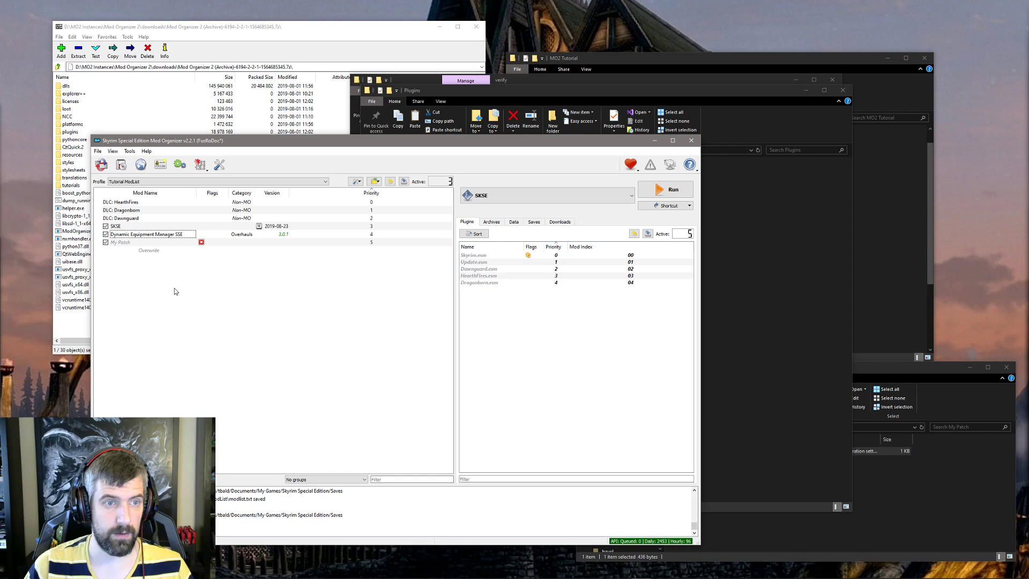
double_click(128, 242)
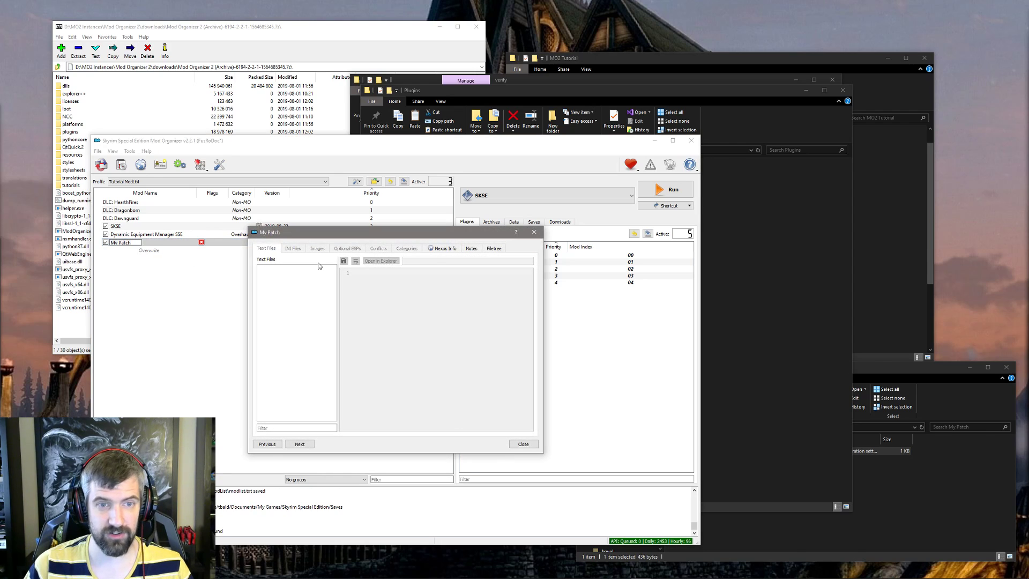
click(494, 249)
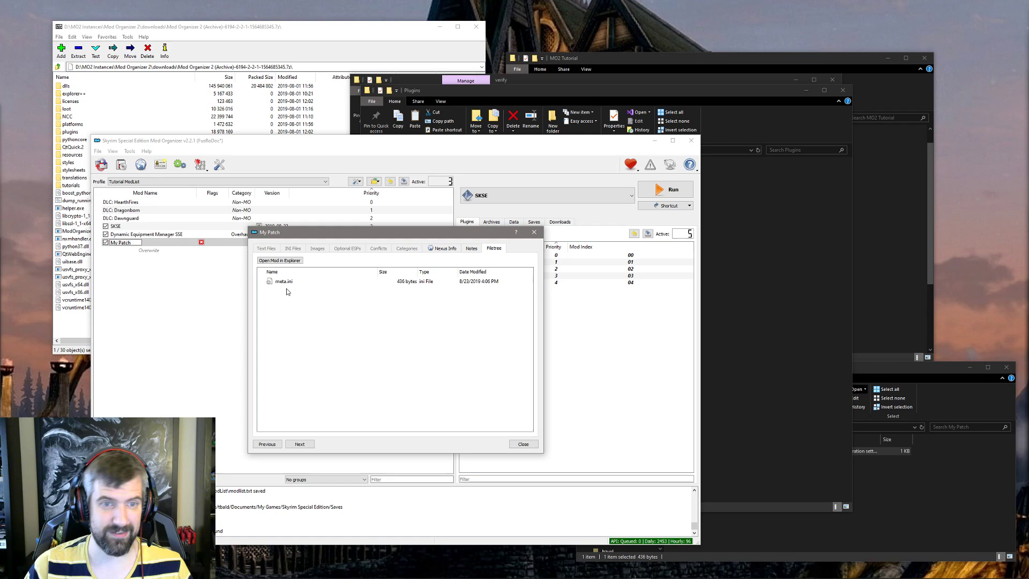
click(534, 232)
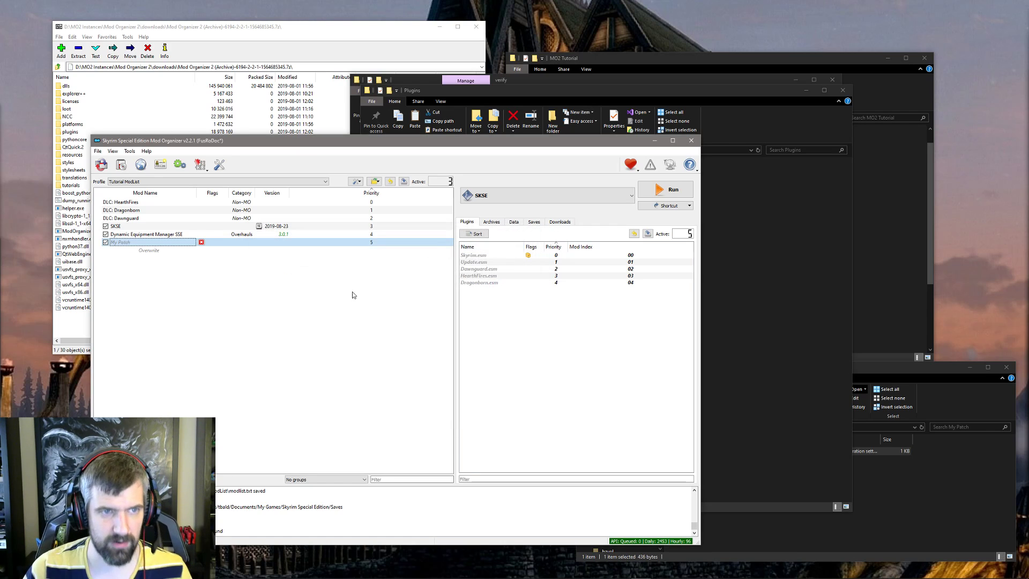
Open the Game Folder Files folder inside verify and highlight the three skse64 files
click(796, 341)
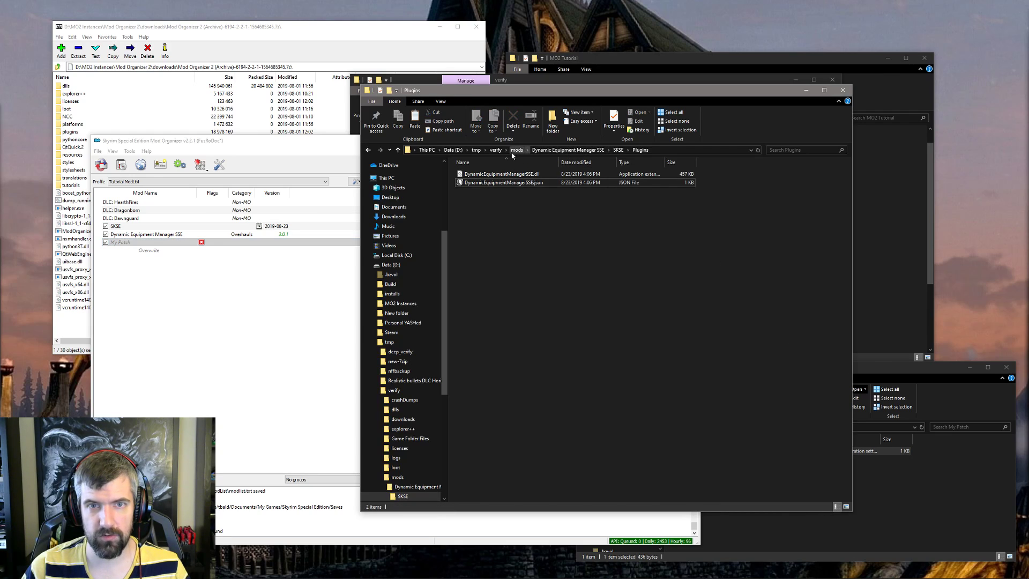
click(495, 150)
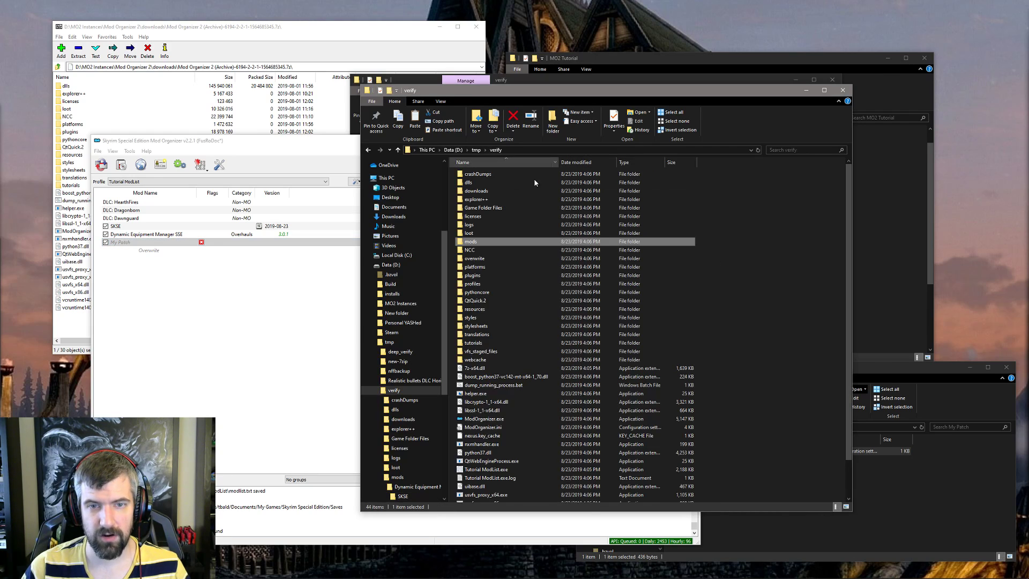
click(474, 210)
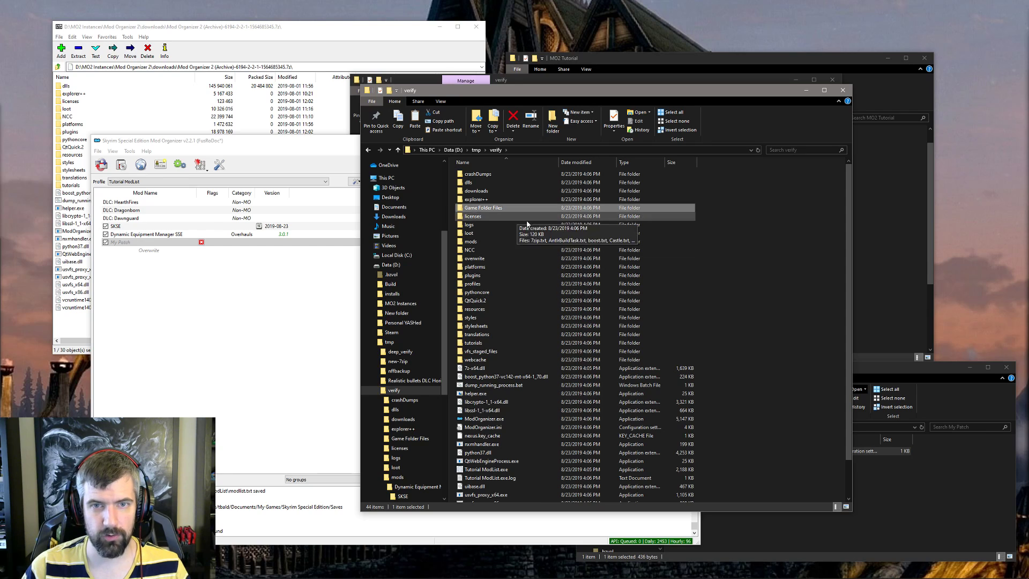
double_click(474, 209)
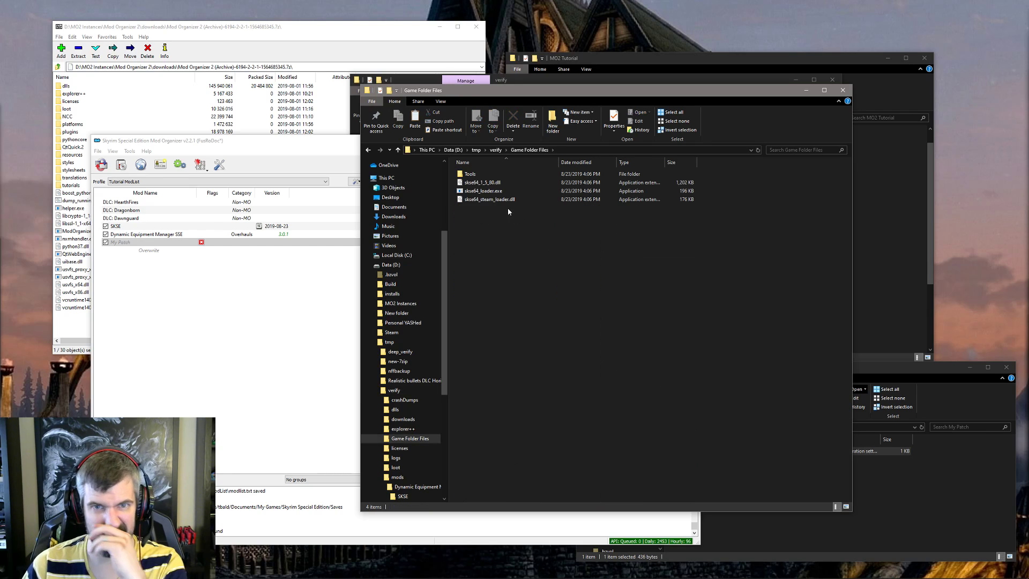
drag(533, 217, 459, 181)
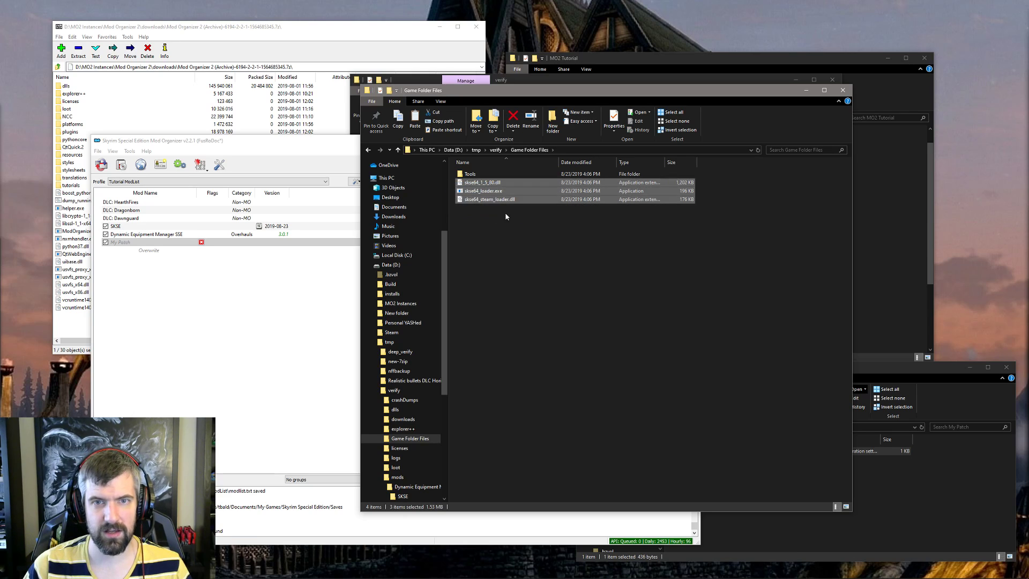
Inspect the Tools\HavokBehaviorPostProcess subfolder of Game Folder Files for its contents
click(474, 173)
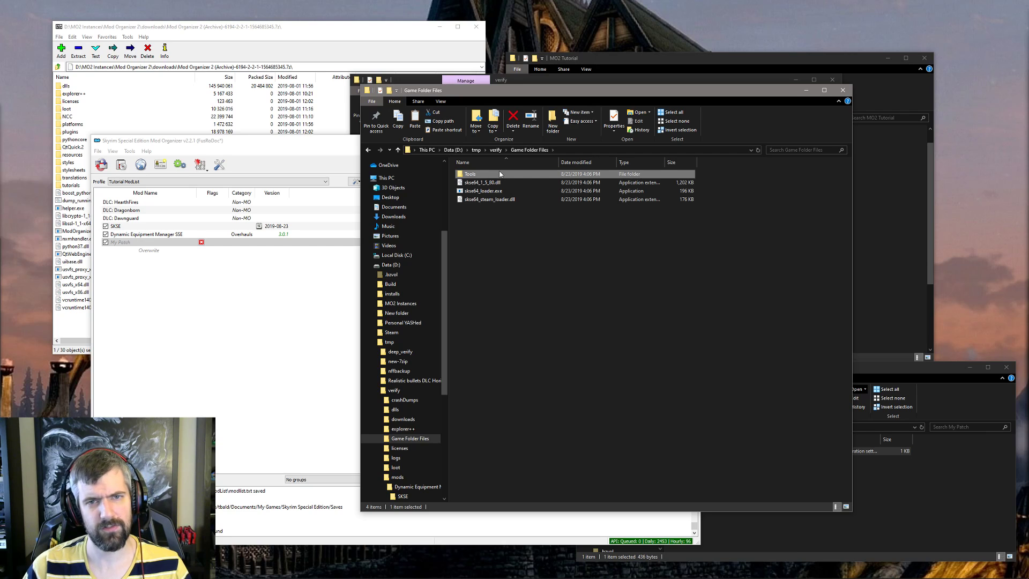
double_click(499, 174)
double_click(497, 174)
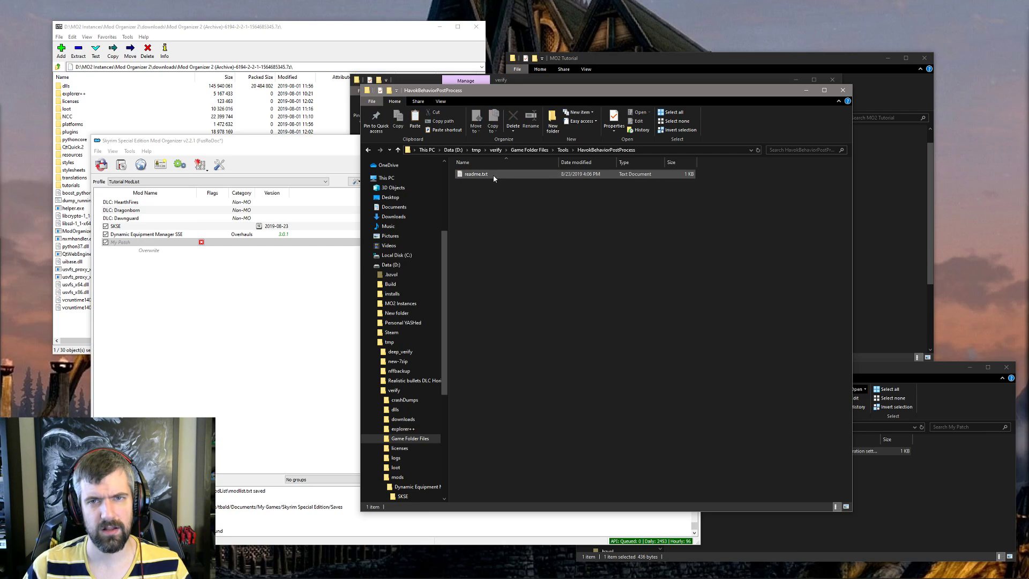
key(alt+Up)
key(alt+Up)
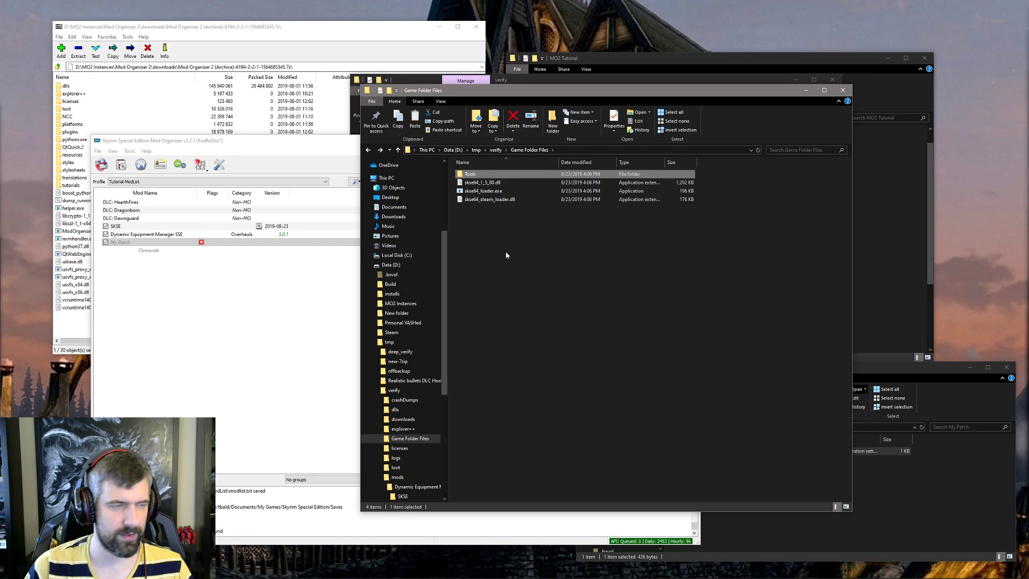
double_click(487, 174)
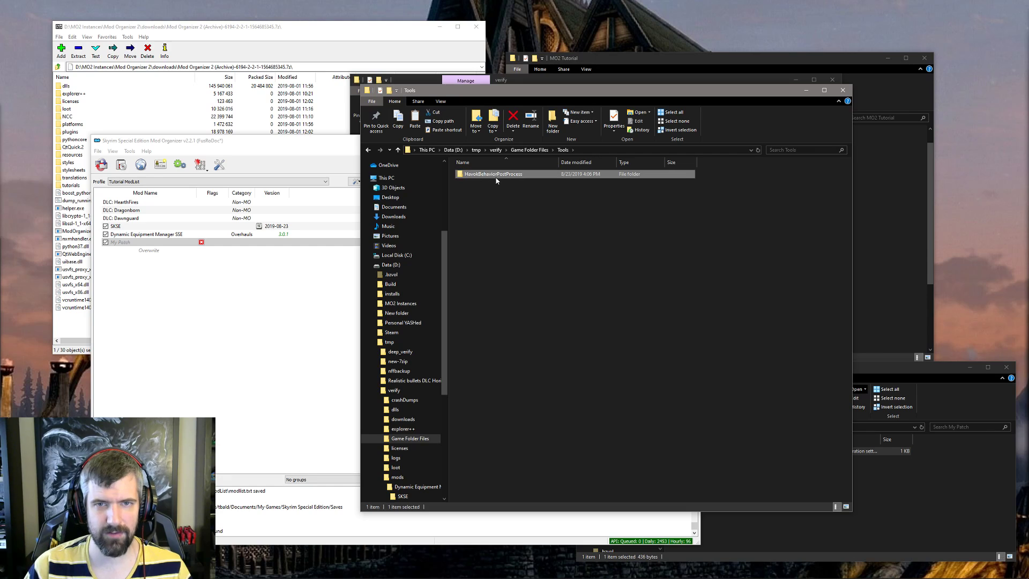
double_click(488, 174)
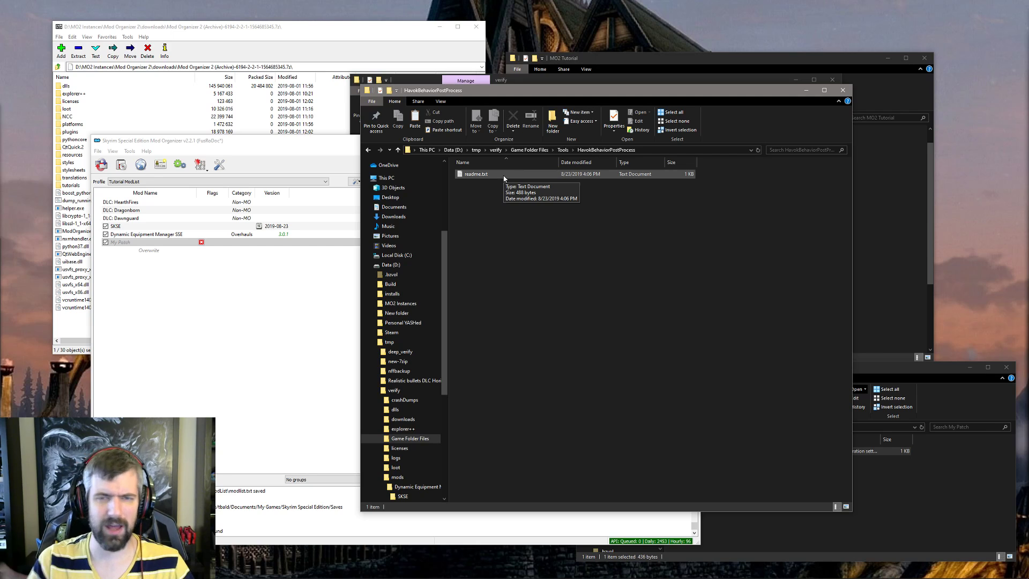
Return to the Game Folder Files folder and select the Tools folder together with all three skse64 files
click(529, 150)
click(510, 221)
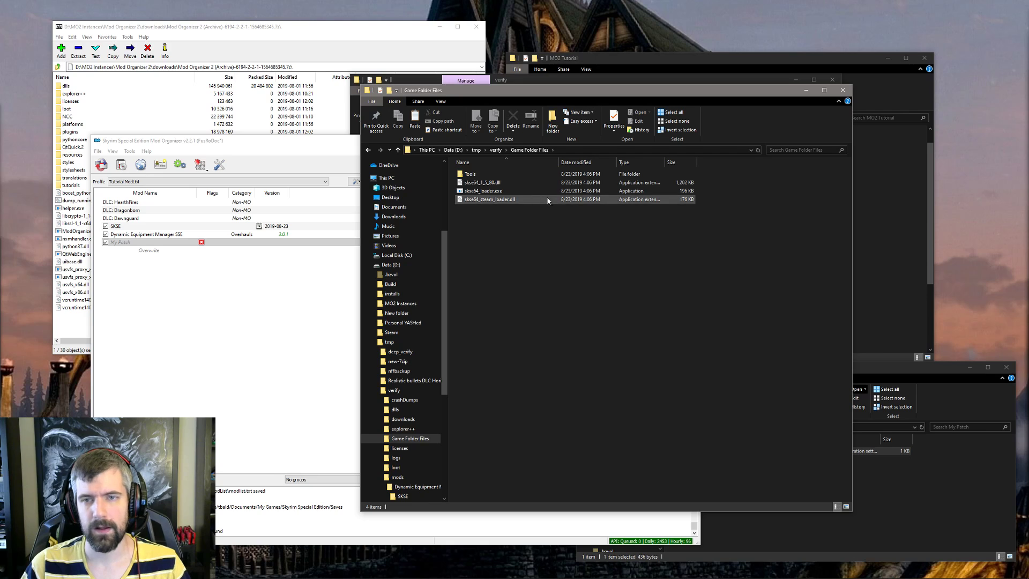
drag(499, 228, 423, 156)
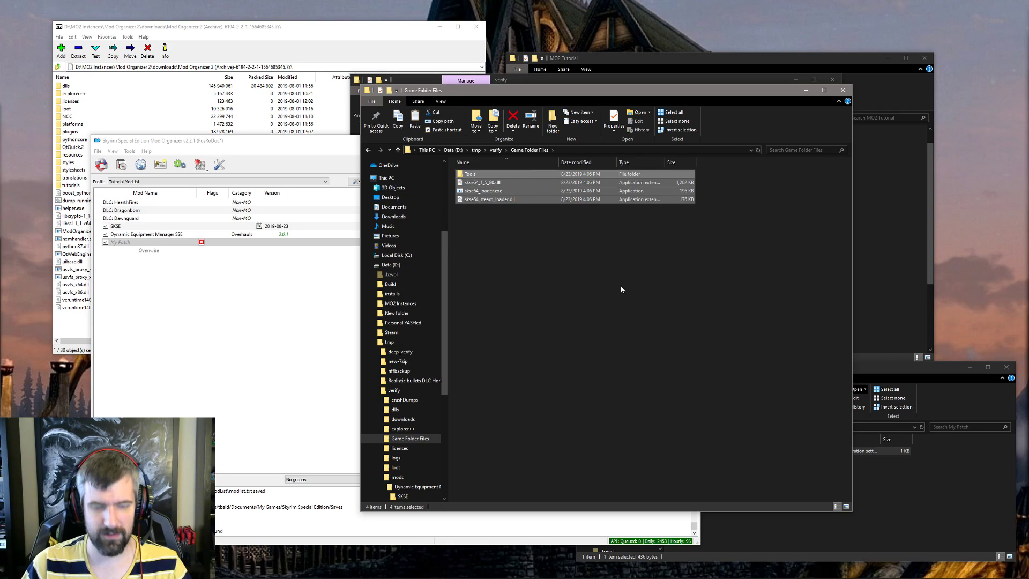